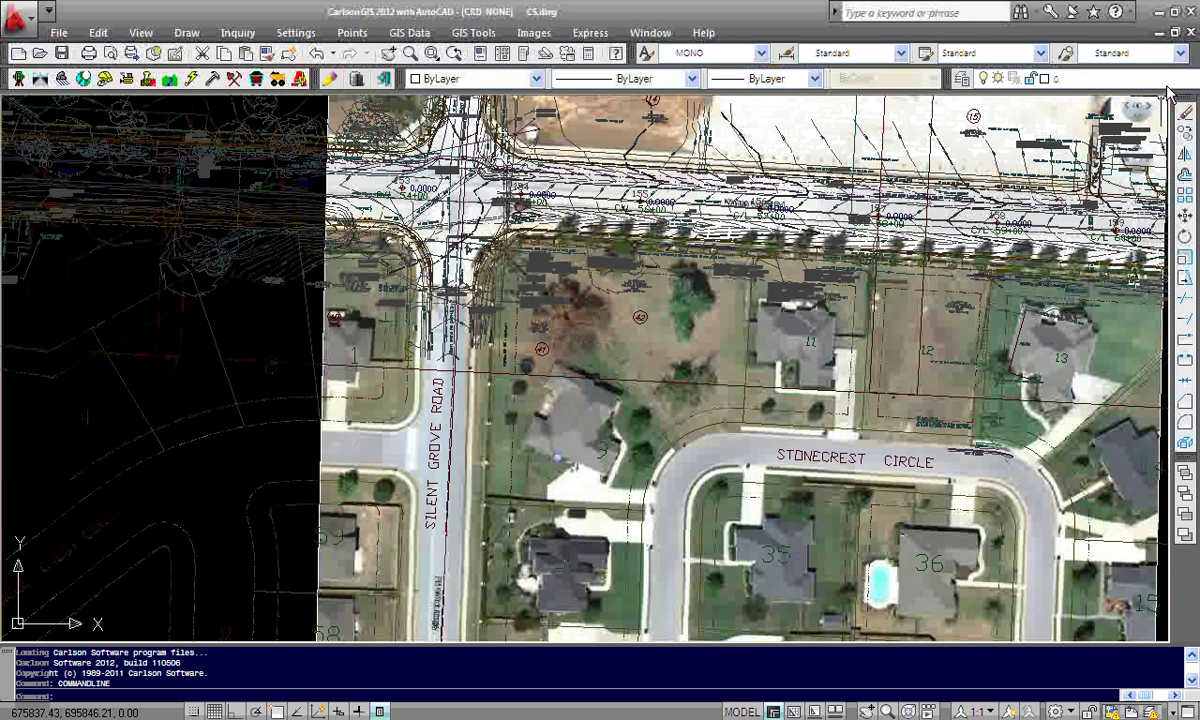
{"action": "left_click", "coordinate": [1098, 79]}
{"action": "left_click", "coordinate": [1105, 88]}
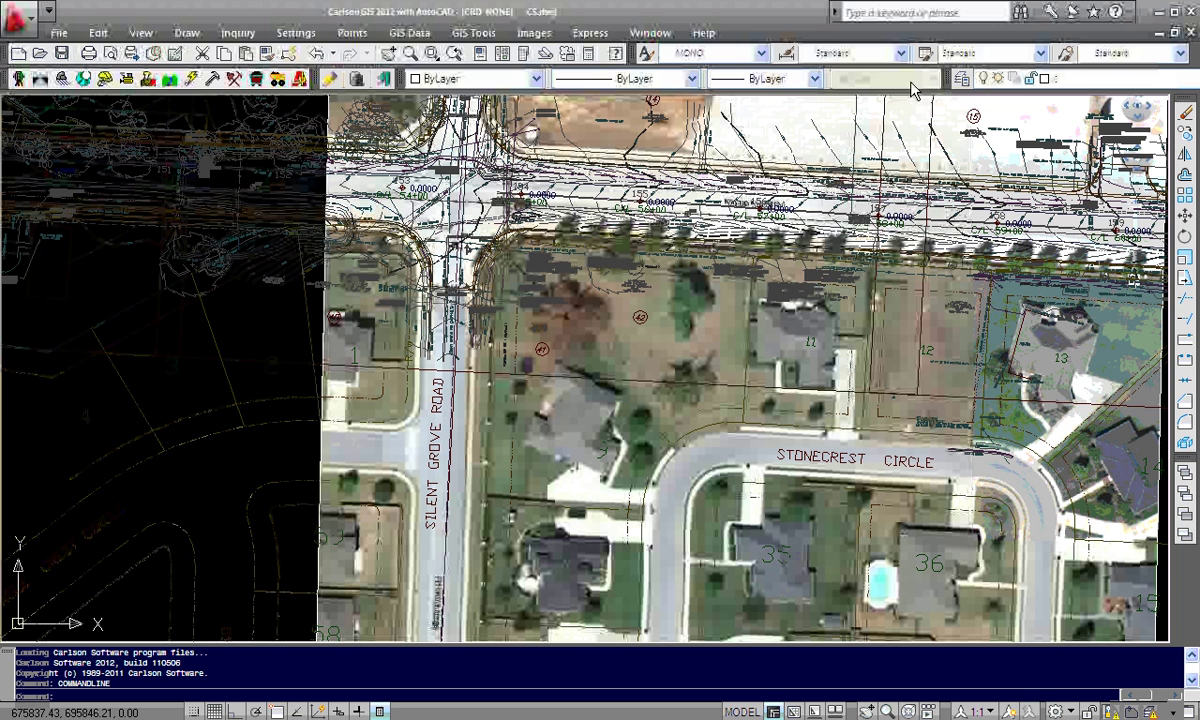
{"action": "left_click", "coordinate": [761, 53]}
{"action": "left_click", "coordinate": [761, 53]}
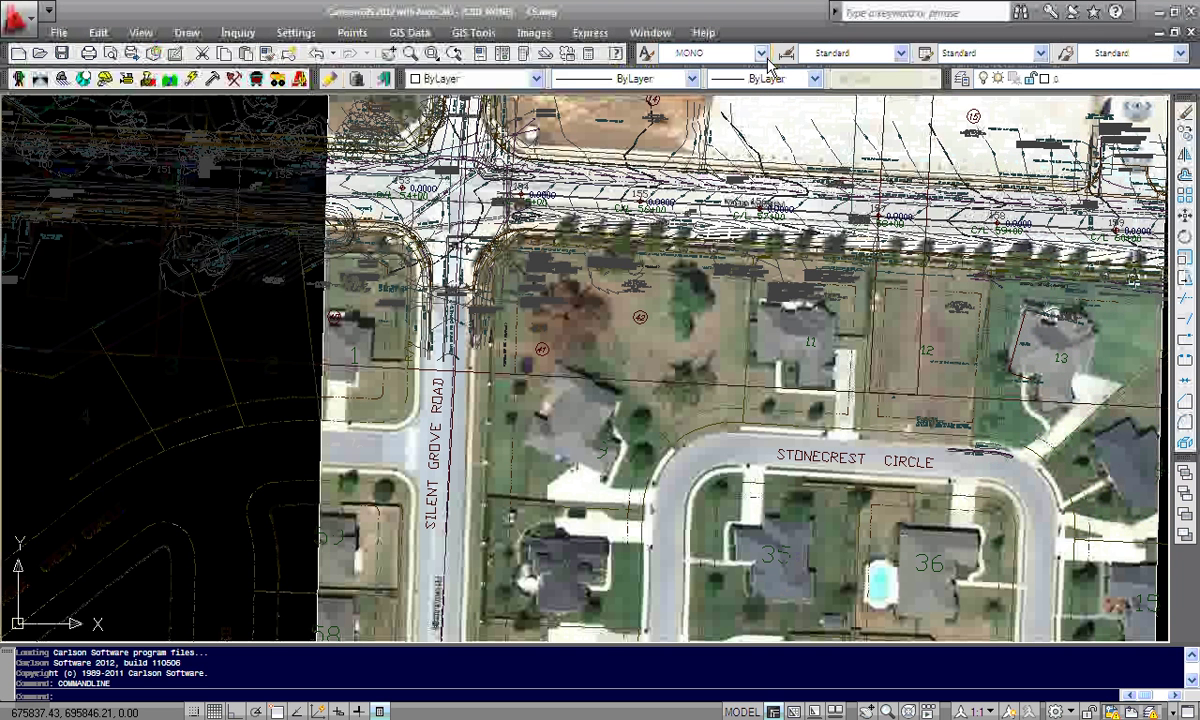
{"action": "left_click", "coordinate": [691, 80]}
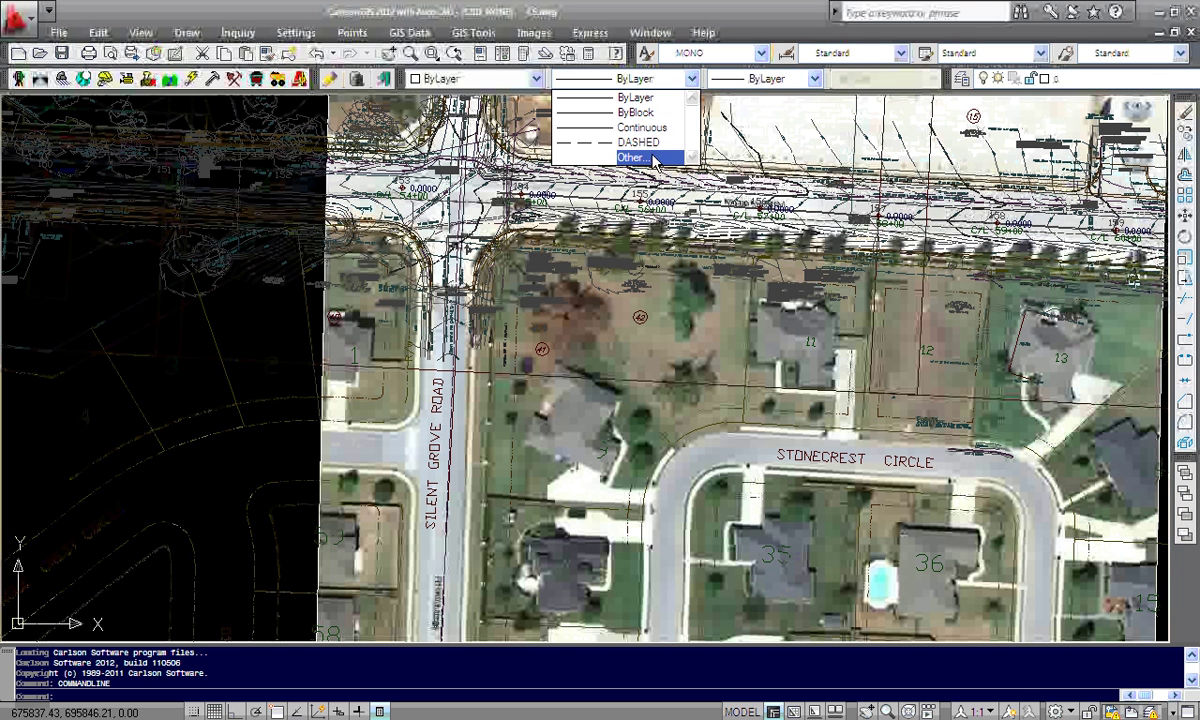
{"action": "left_click", "coordinate": [638, 97]}
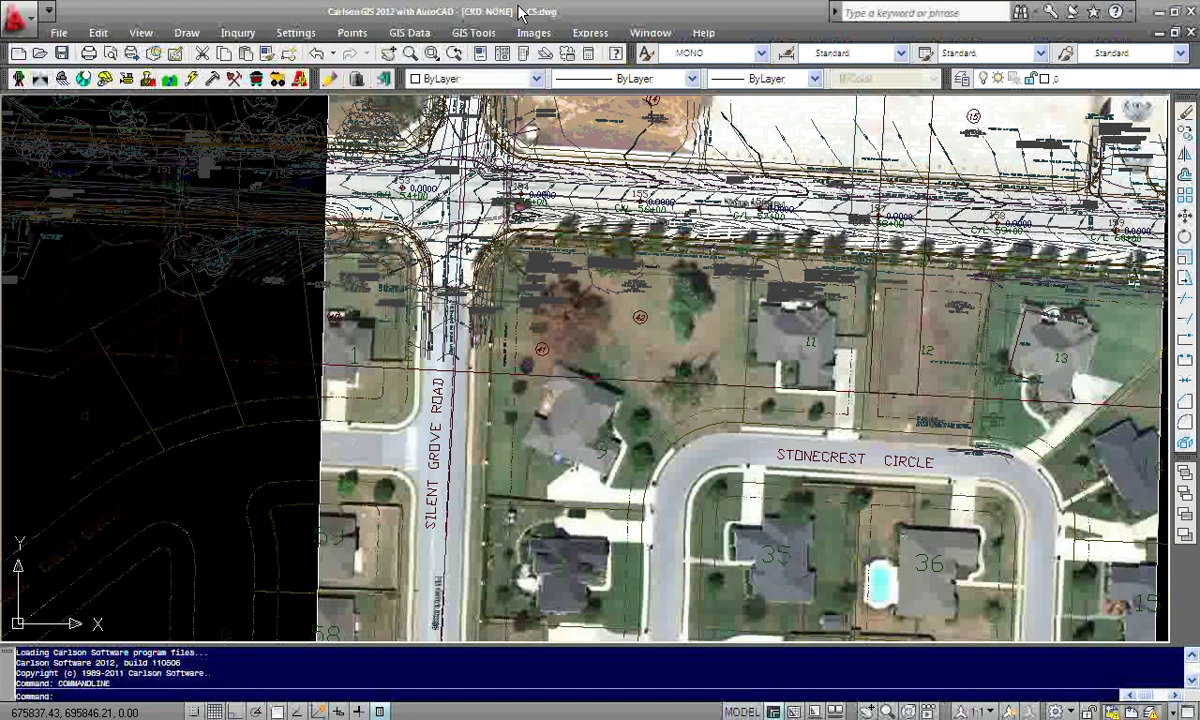
Examine the survey linework over the aerial image around the Silent Grove Road intersection and lots 41 and 42
{"action": "scroll", "coordinate": [384, 216], "scroll_direction": "up", "scroll_amount": 2}
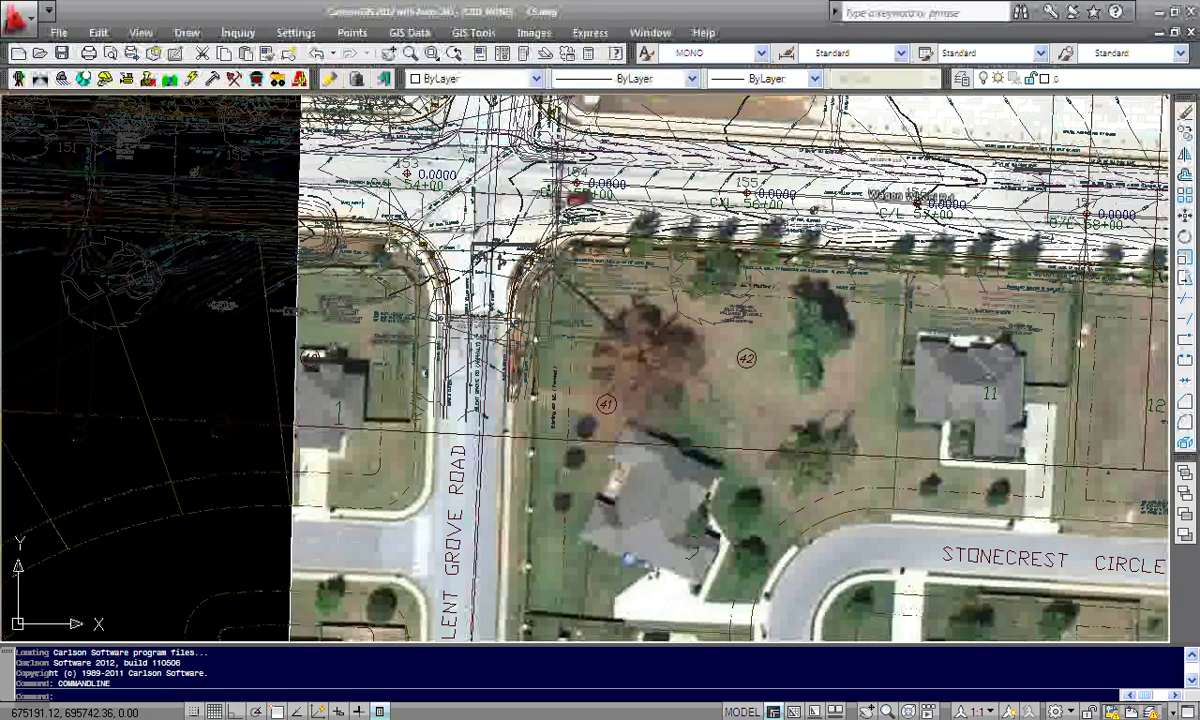
{"action": "scroll", "coordinate": [390, 218], "scroll_direction": "up", "scroll_amount": 3}
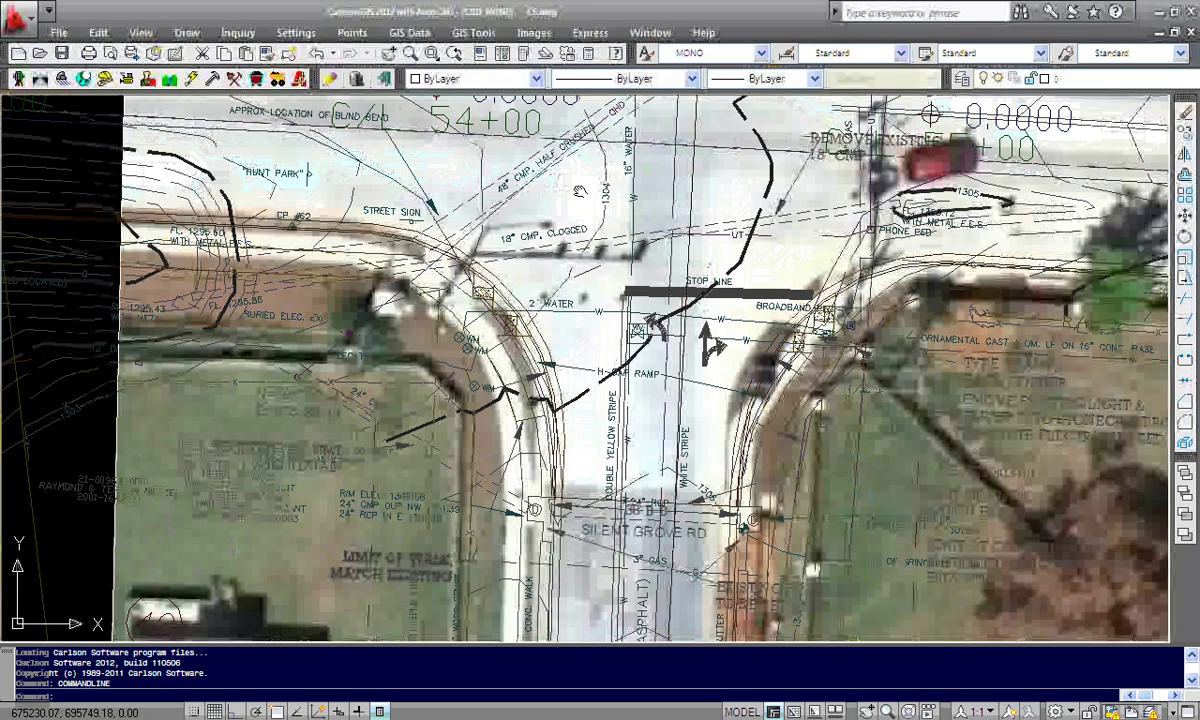
{"action": "middle_click_drag", "start_coordinate": [579, 187], "coordinate": [419, 255]}
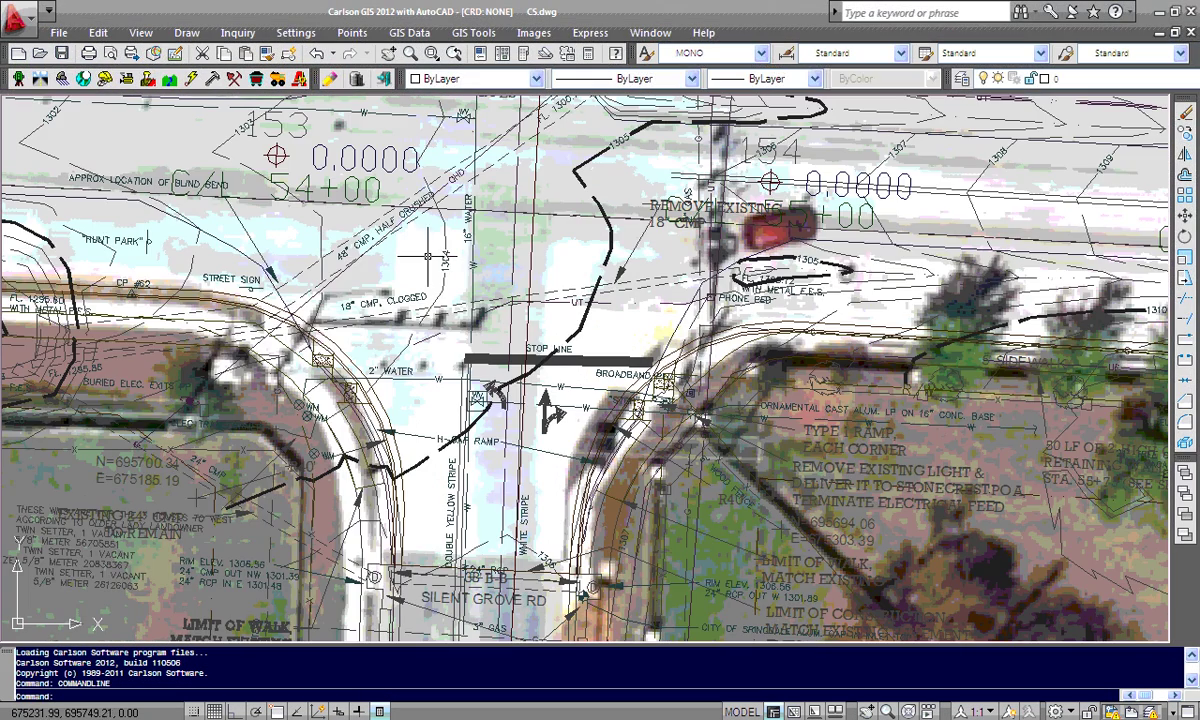
{"action": "scroll", "coordinate": [578, 313], "scroll_direction": "down", "scroll_amount": 2}
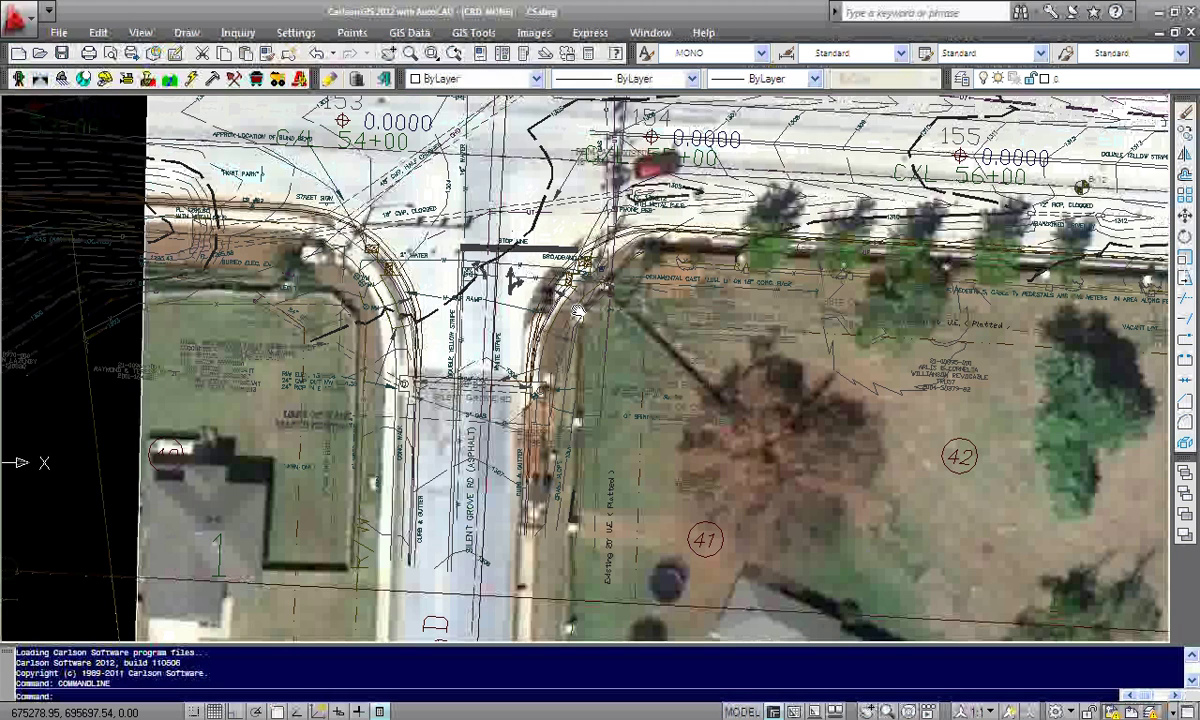
{"action": "middle_click_drag", "start_coordinate": [578, 313], "coordinate": [554, 191]}
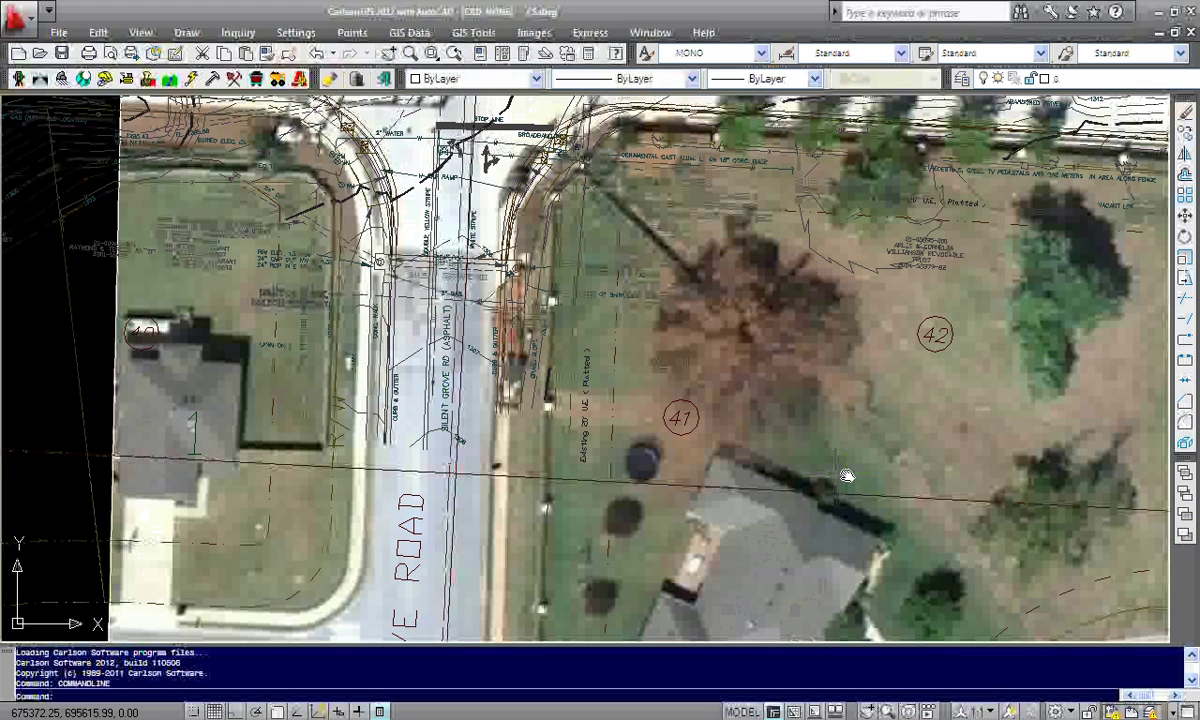
{"action": "middle_click_drag", "start_coordinate": [847, 476], "coordinate": [782, 318]}
{"action": "scroll", "coordinate": [358, 436], "scroll_direction": "down", "scroll_amount": 2}
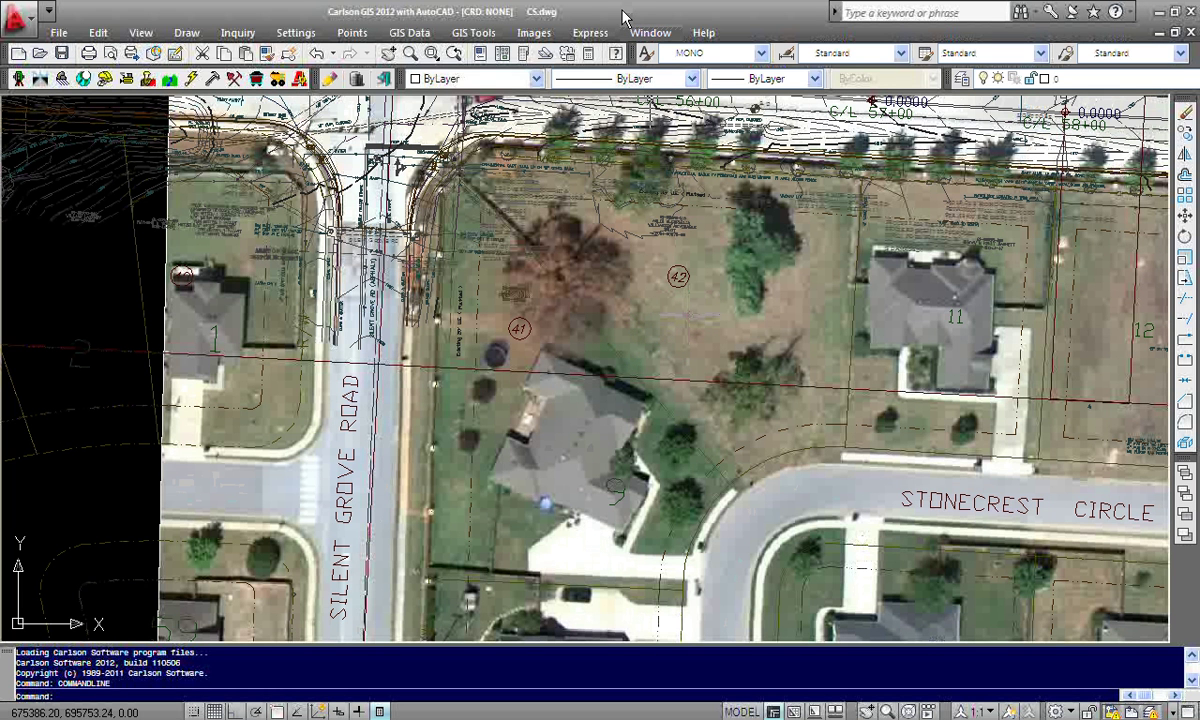
{"action": "left_click", "coordinate": [528, 35]}
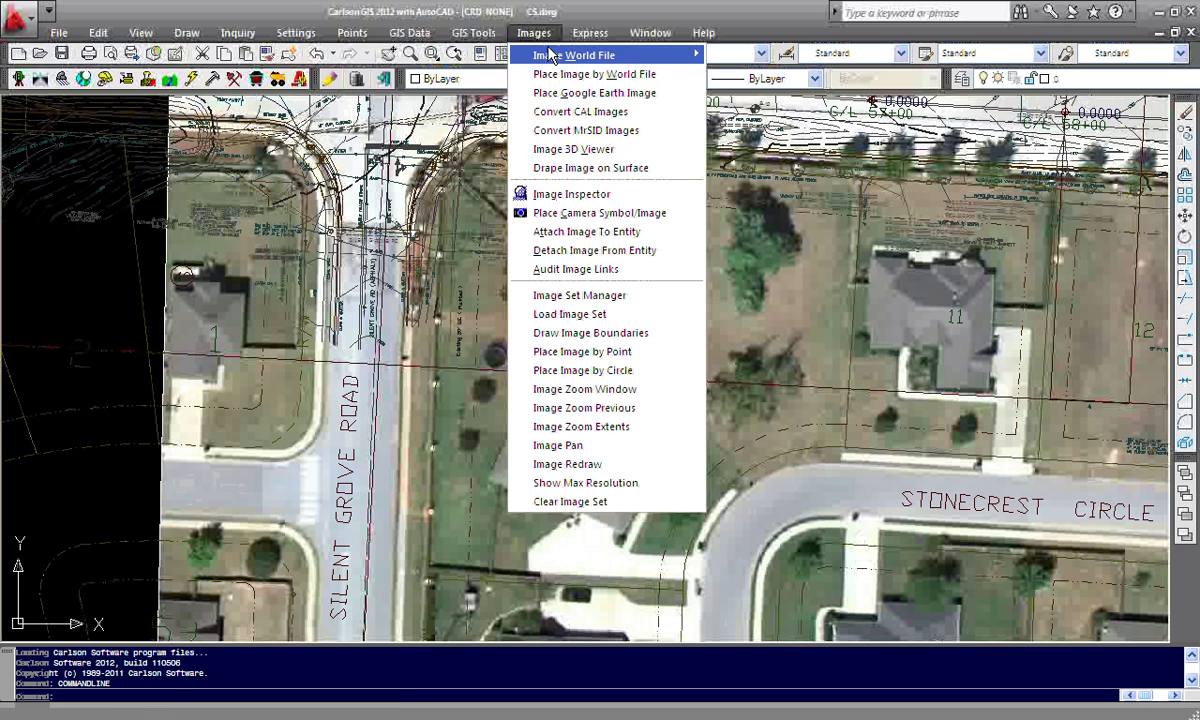
{"action": "left_click", "coordinate": [549, 100]}
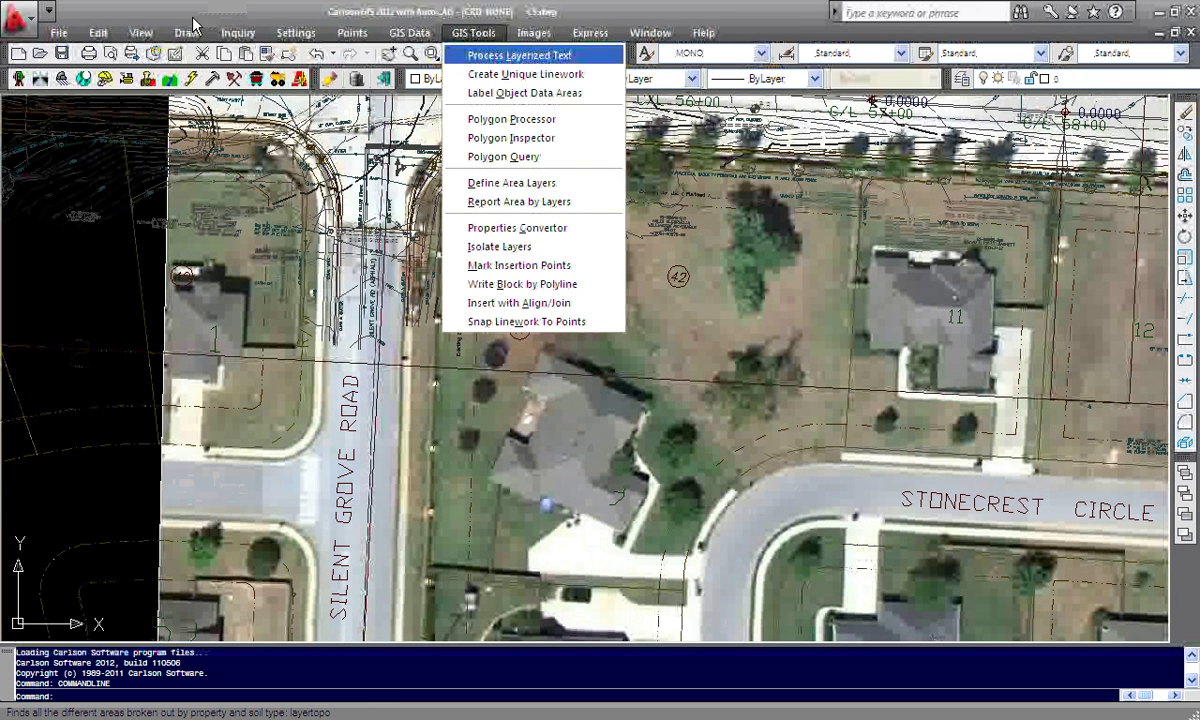
{"action": "mouse_move", "coordinate": [195, 25]}
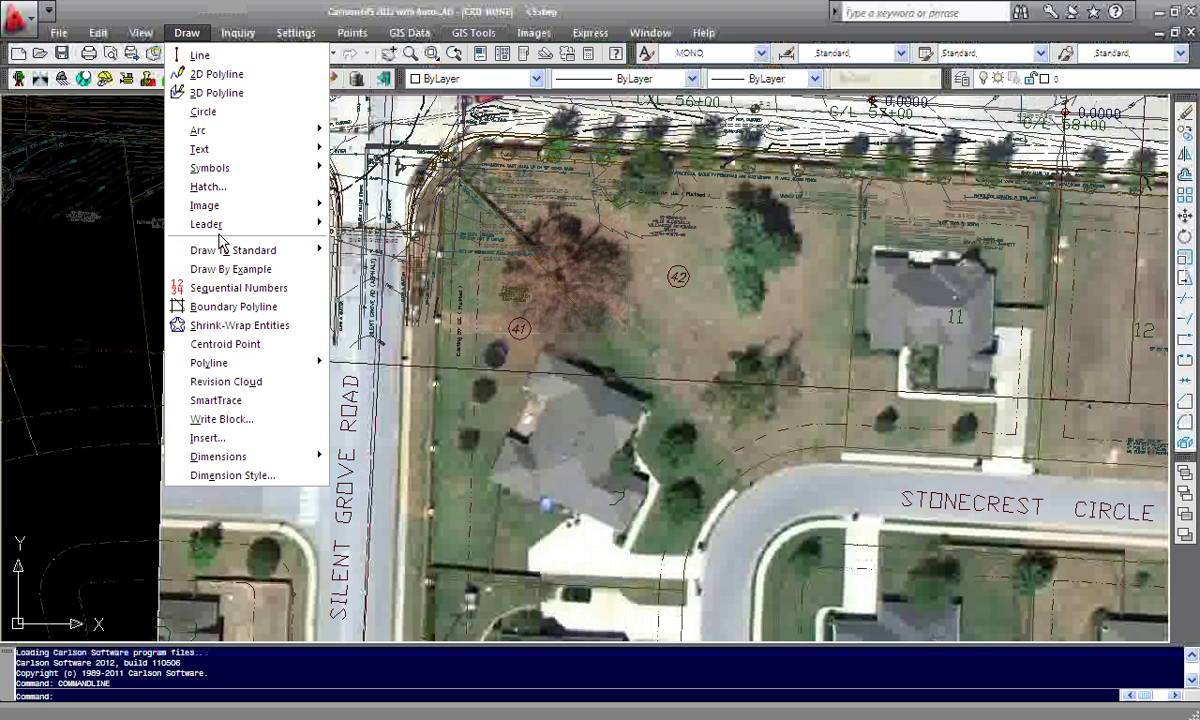
{"action": "mouse_move", "coordinate": [231, 257]}
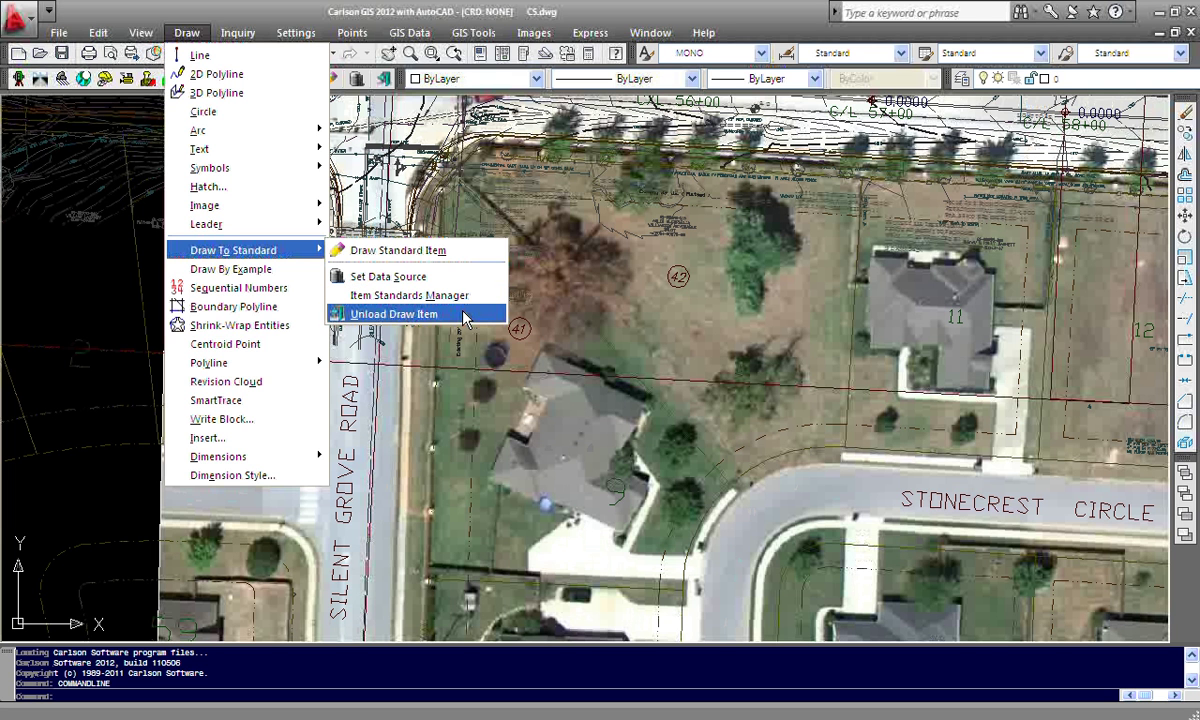
{"action": "mouse_move", "coordinate": [655, 30]}
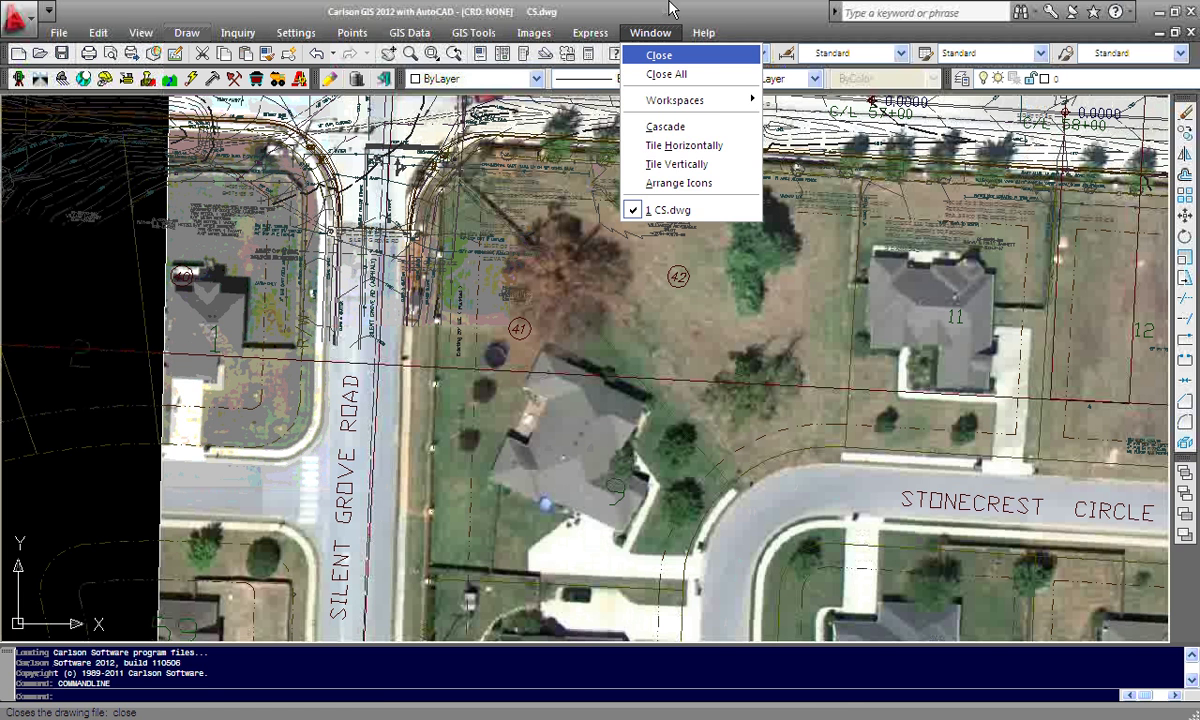
{"action": "left_click", "coordinate": [631, 10]}
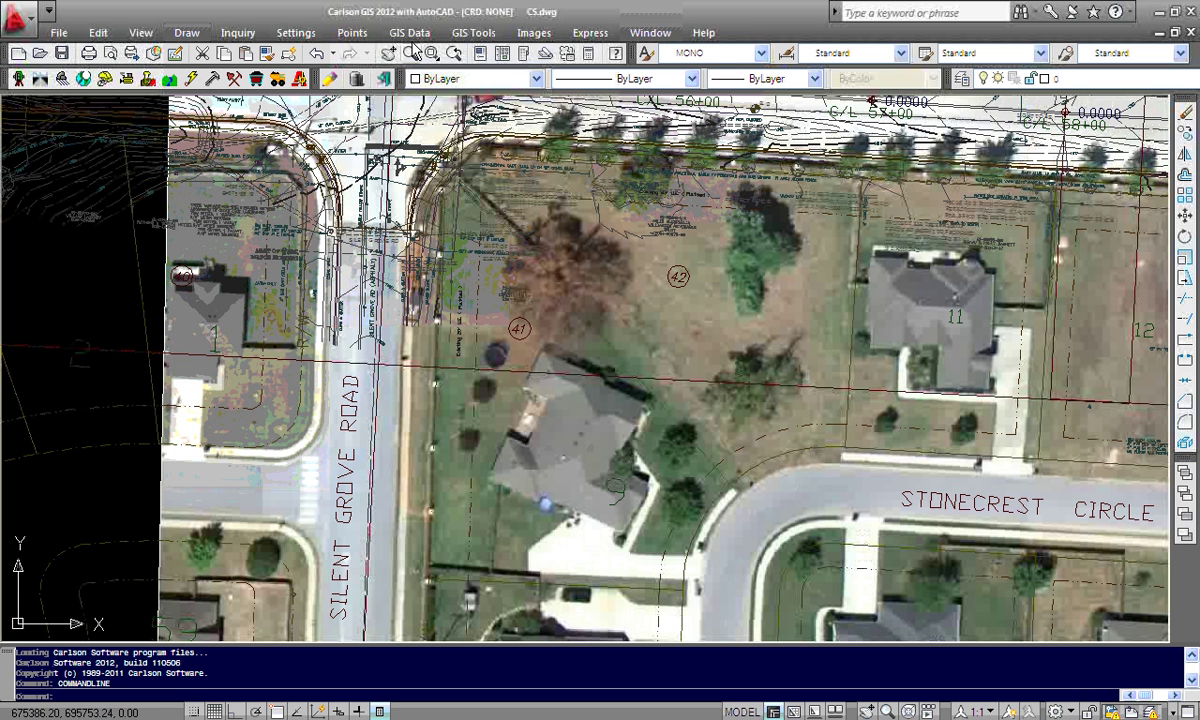
{"action": "left_click", "coordinate": [330, 80]}
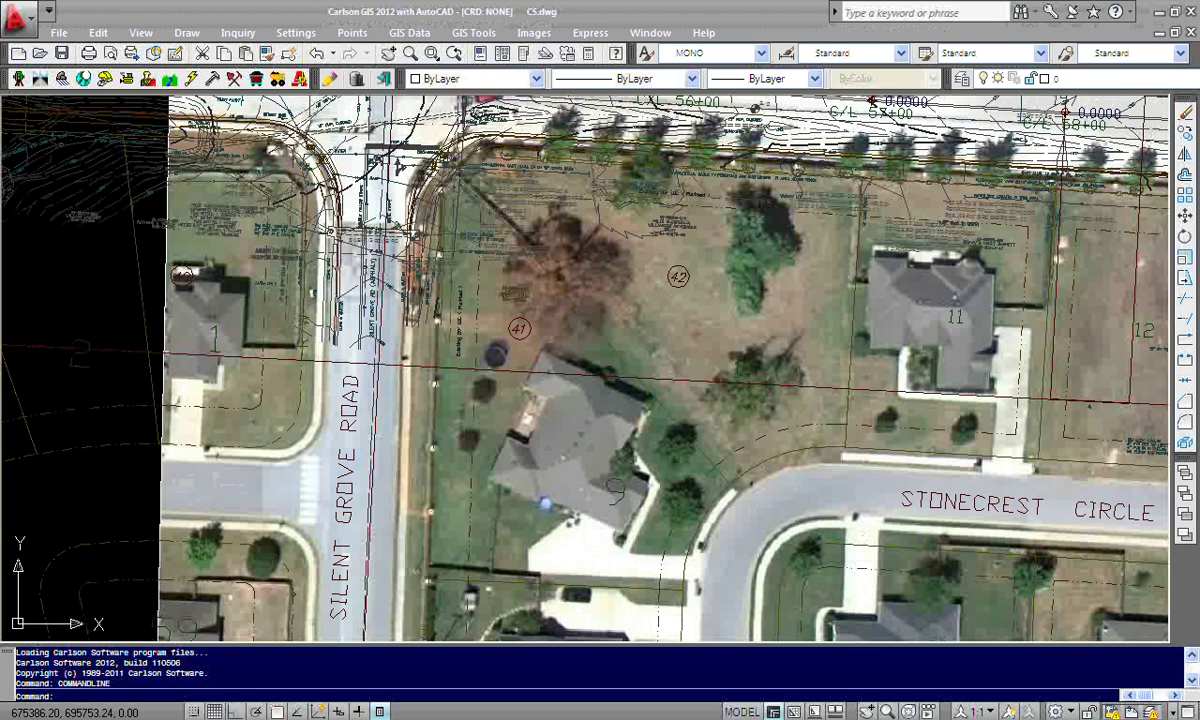
Start Draw Standard Item and load Carlson_NCS_SurveyCivil.udl from the Settings folder as the drawing standards data source
{"action": "key", "text": "Escape"}
{"action": "key", "text": "Escape"}
{"action": "key", "text": "Escape"}
{"action": "key", "text": "Escape"}
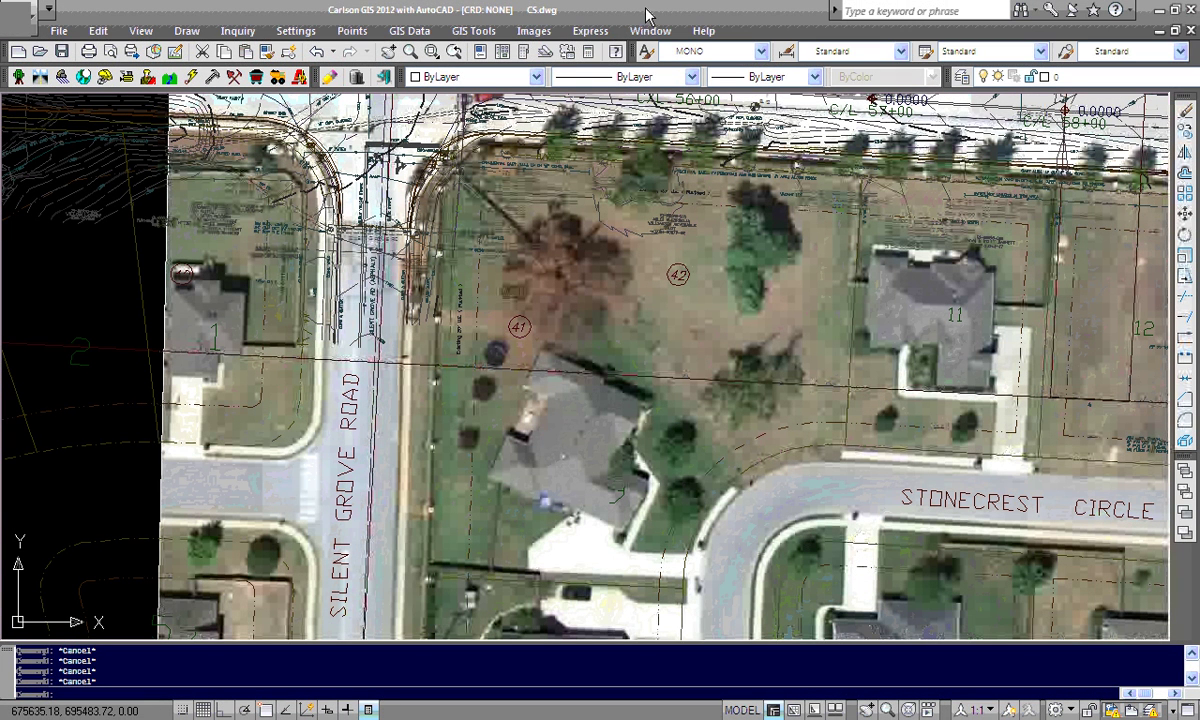
{"action": "left_click", "coordinate": [331, 84]}
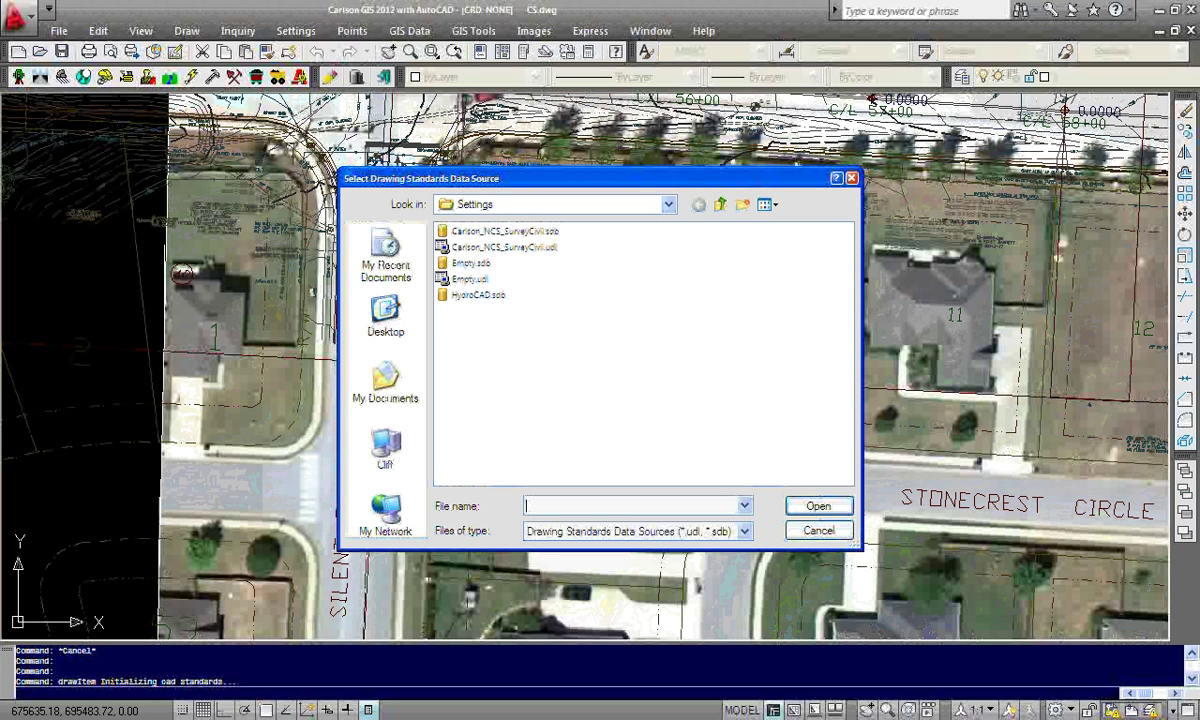
{"action": "left_click", "coordinate": [540, 246]}
{"action": "left_click", "coordinate": [812, 504]}
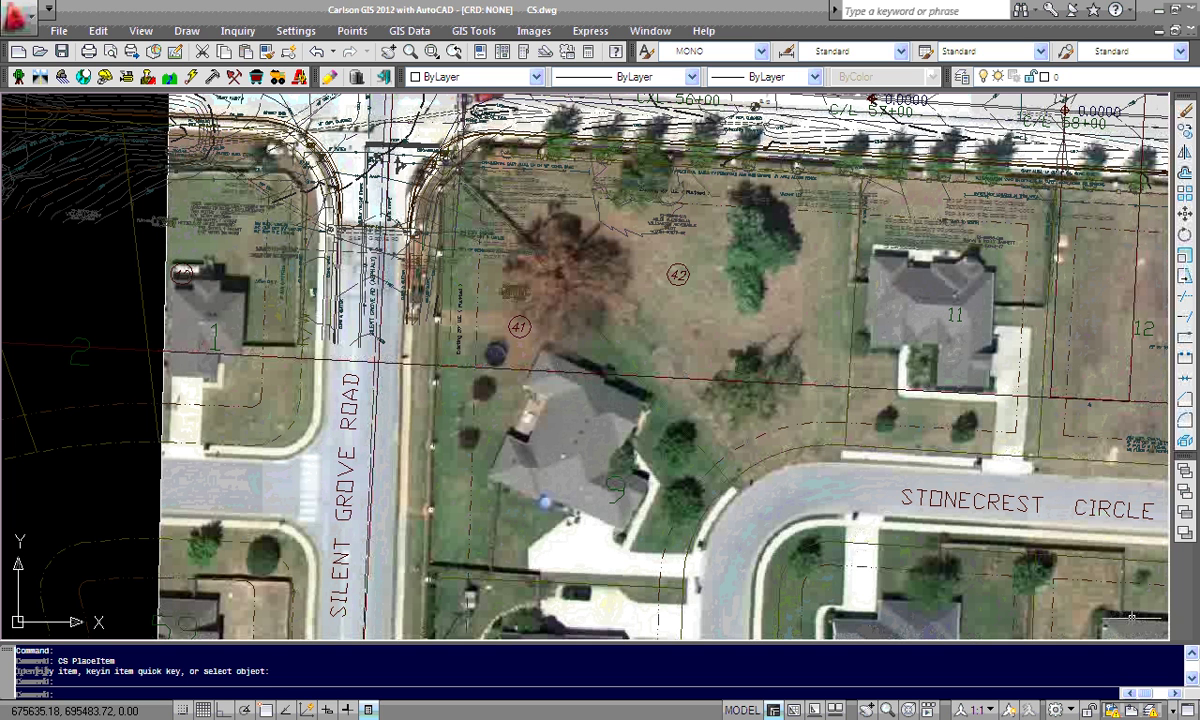
Review the command history for the loaded standards file, its items and folders, and the drawing measurement system
{"action": "key", "text": "F2"}
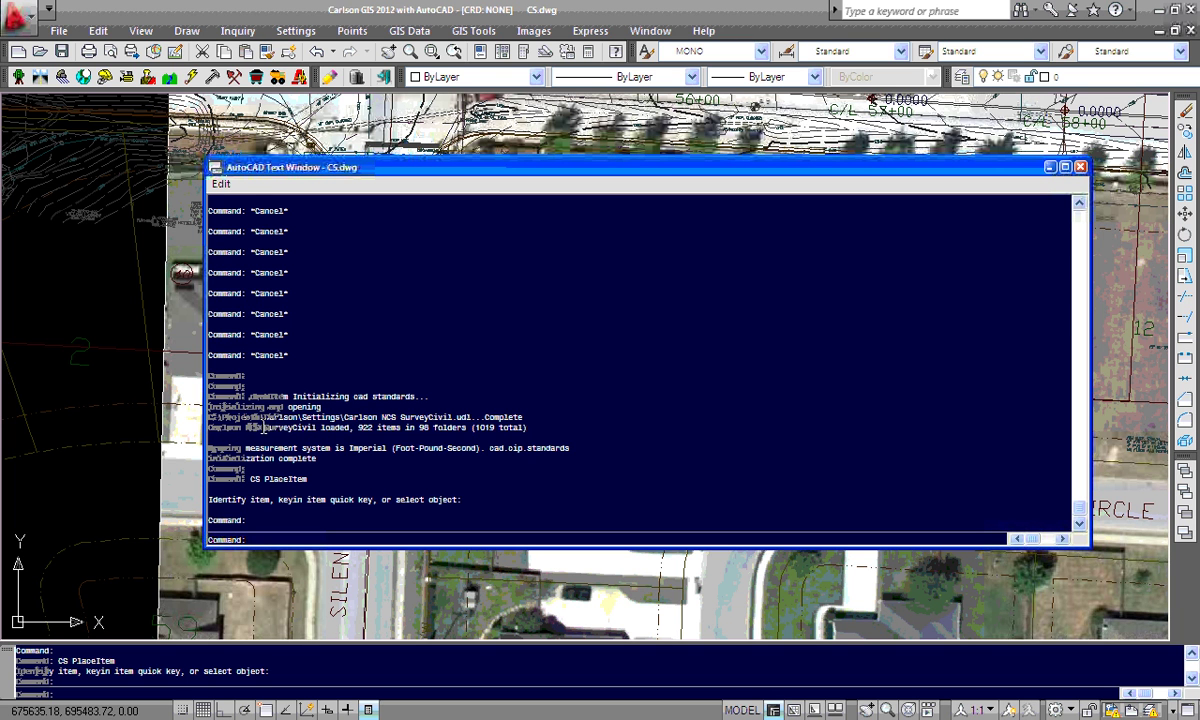
{"action": "left_click_drag", "start_coordinate": [263, 427], "coordinate": [533, 441]}
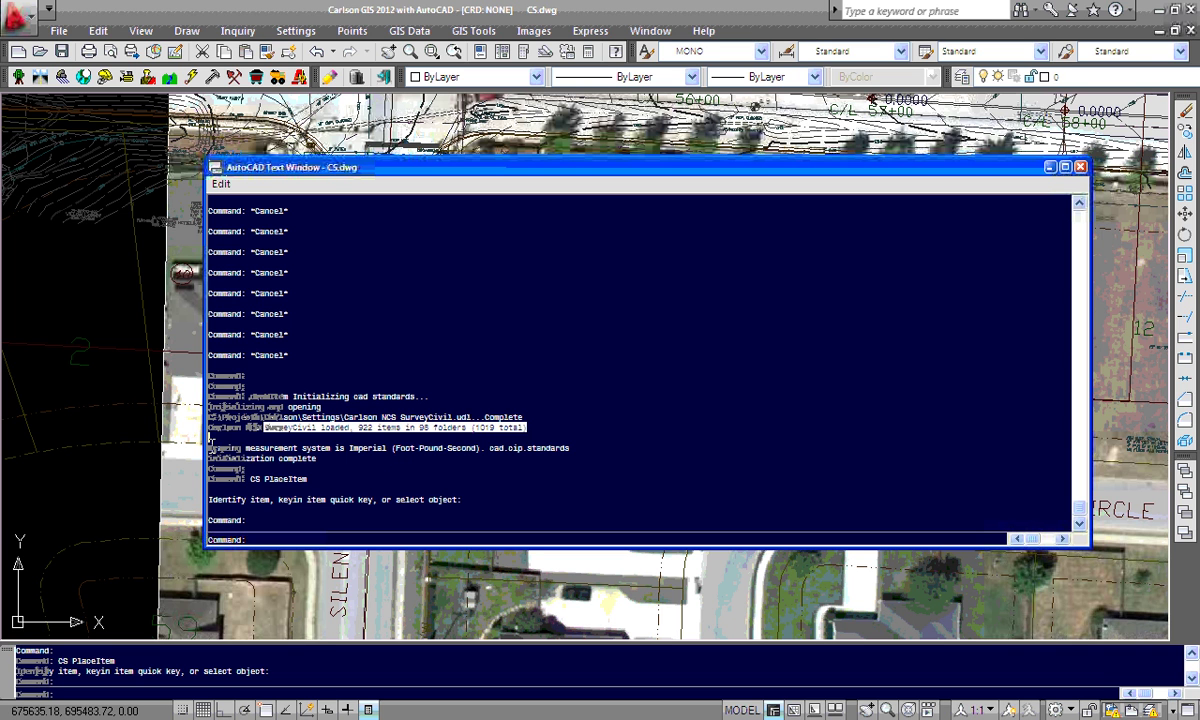
{"action": "left_click_drag", "start_coordinate": [212, 446], "coordinate": [482, 447]}
{"action": "left_click", "coordinate": [619, 295]}
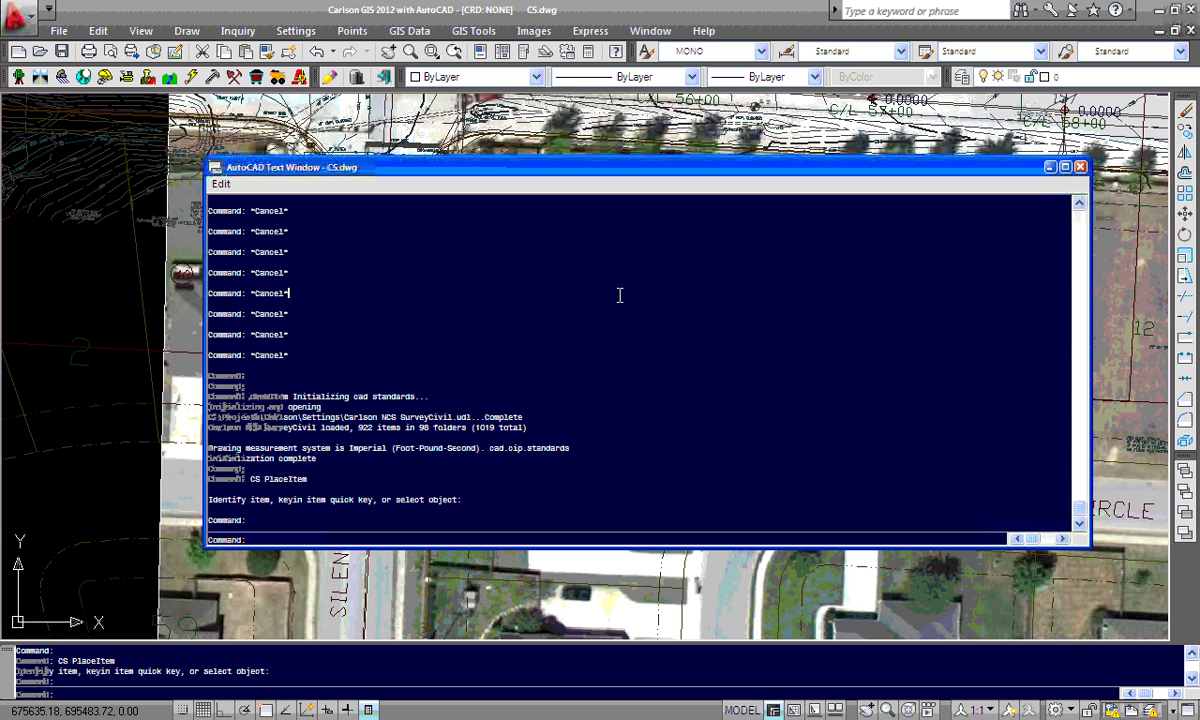
{"action": "key", "text": "F2"}
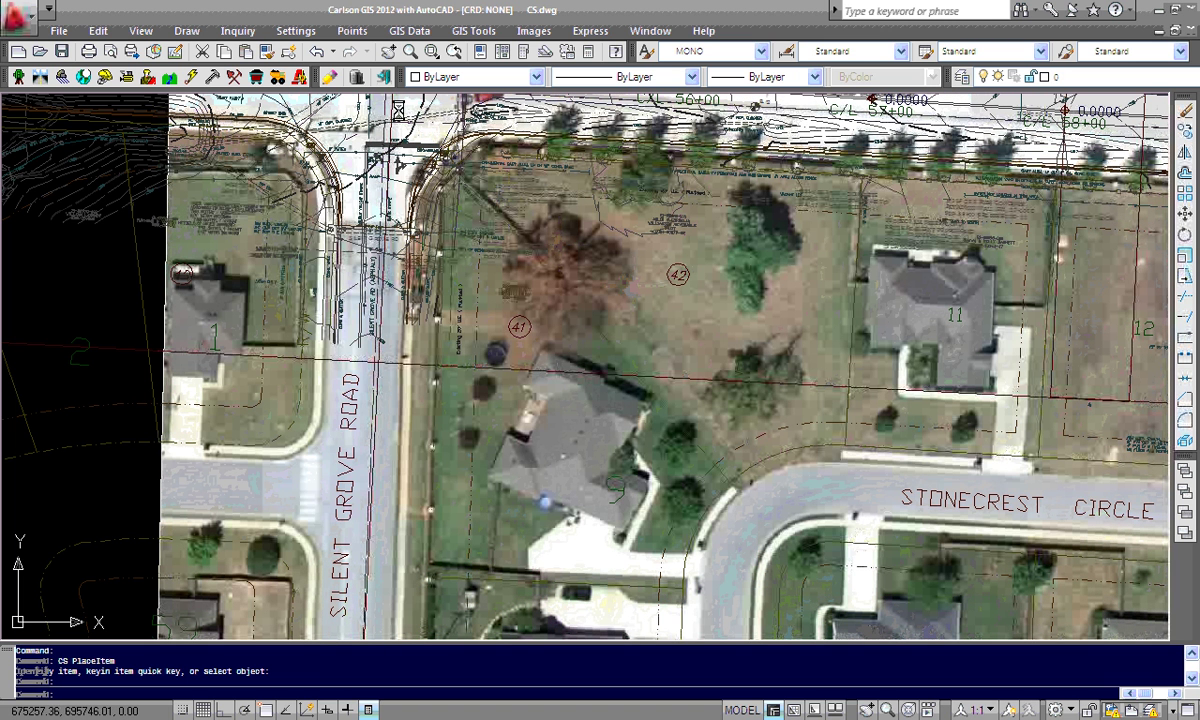
Show and hide the drawing standards item list to look over its category folders
{"action": "left_click", "coordinate": [333, 78]}
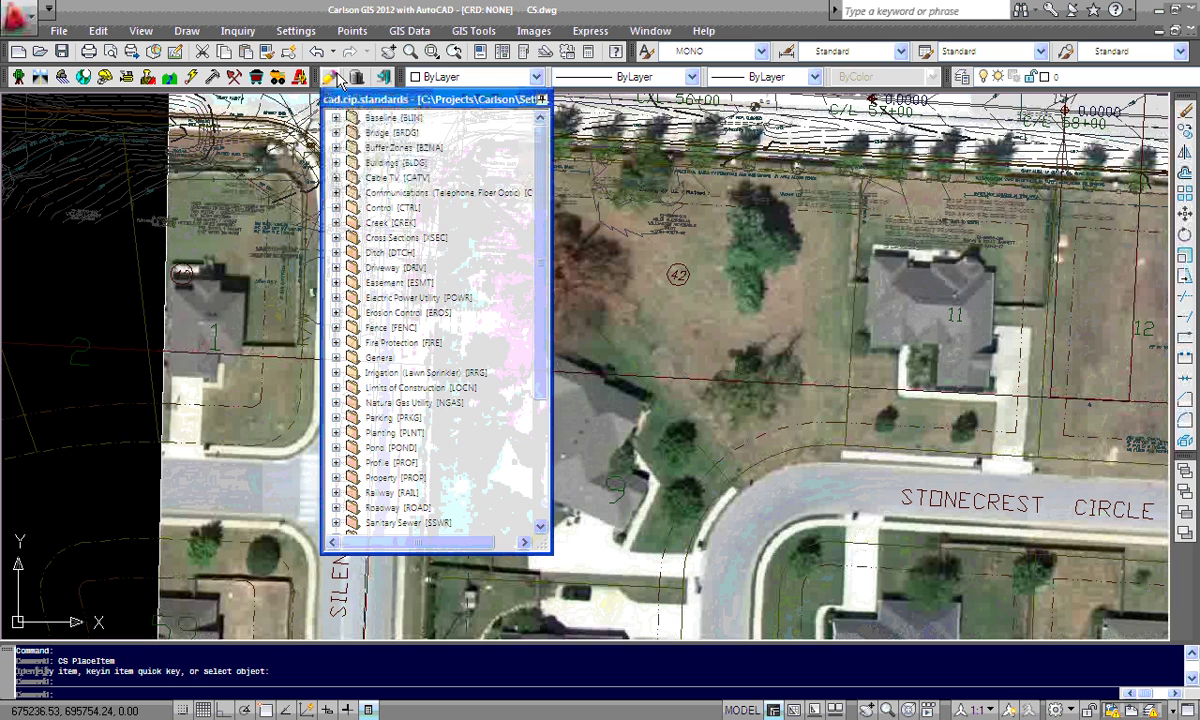
{"action": "left_click", "coordinate": [333, 78]}
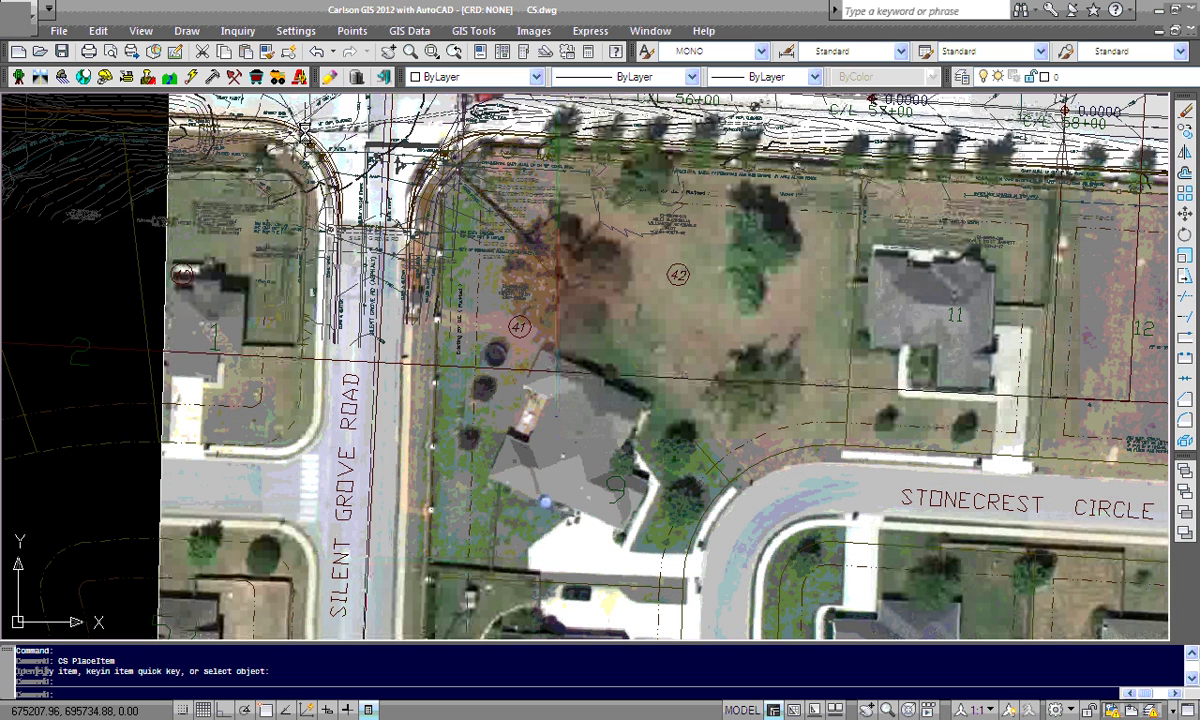
{"action": "left_click", "coordinate": [330, 79]}
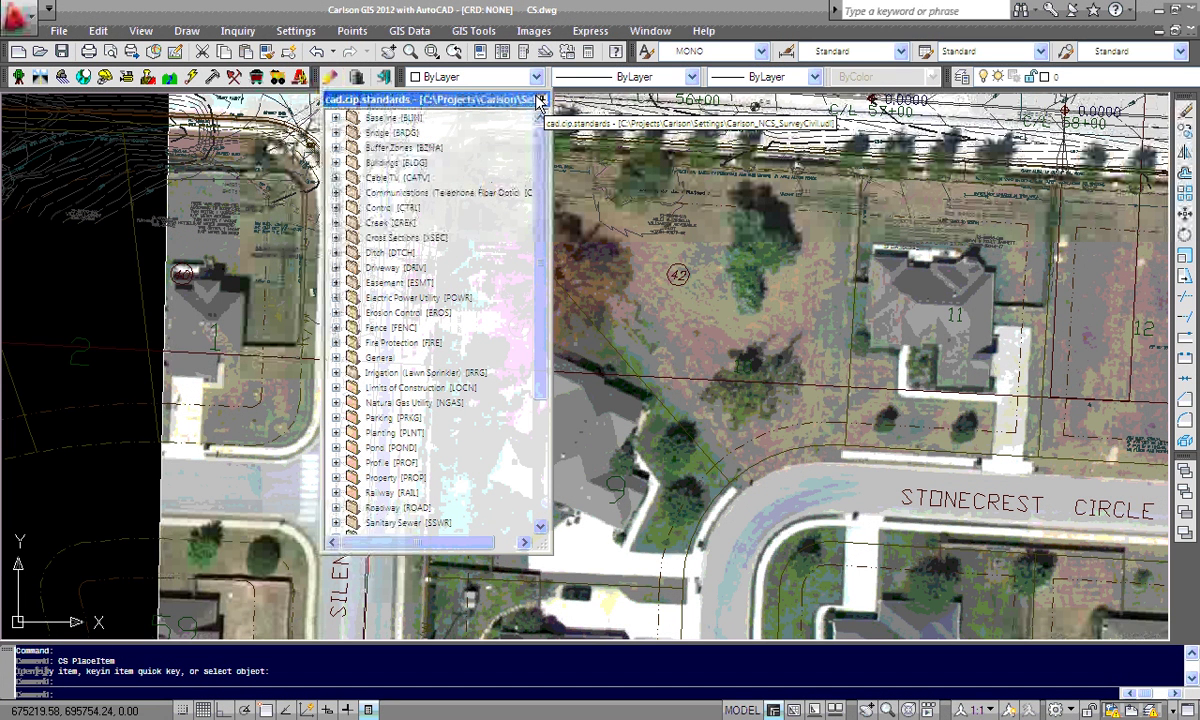
{"action": "left_click", "coordinate": [538, 100]}
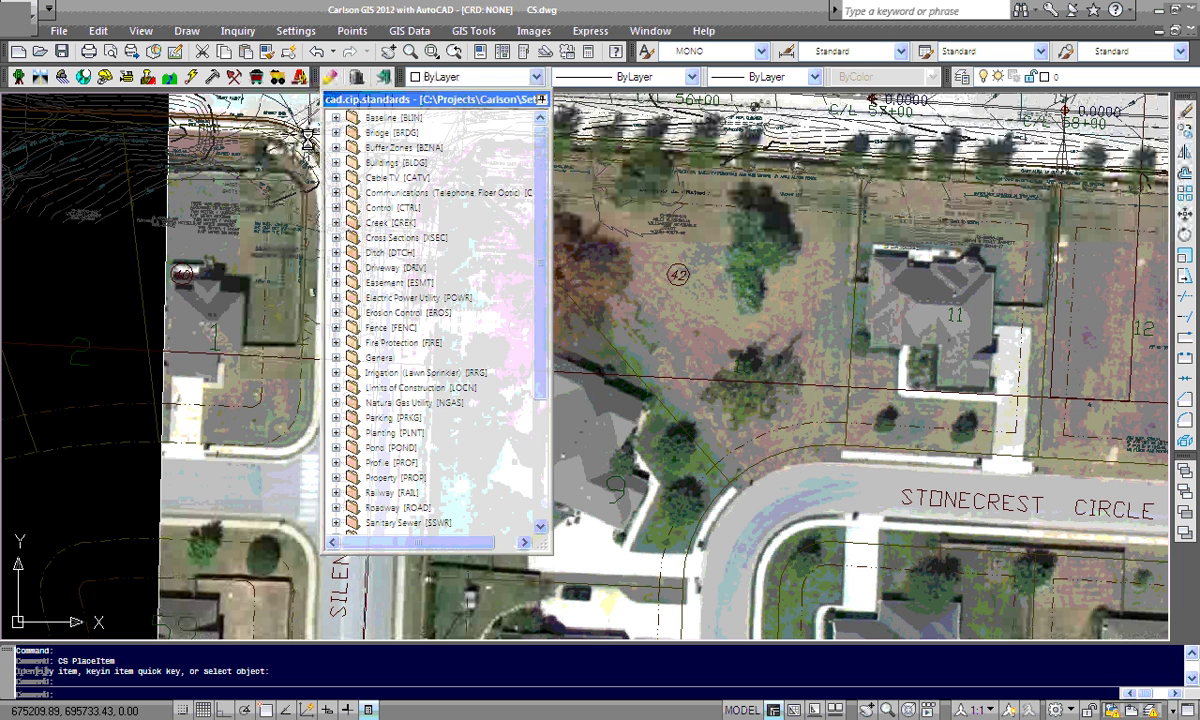
Expand the Baseline [BLIN] folder in the standards item list and look through its annotation and line items
{"action": "left_click", "coordinate": [330, 80]}
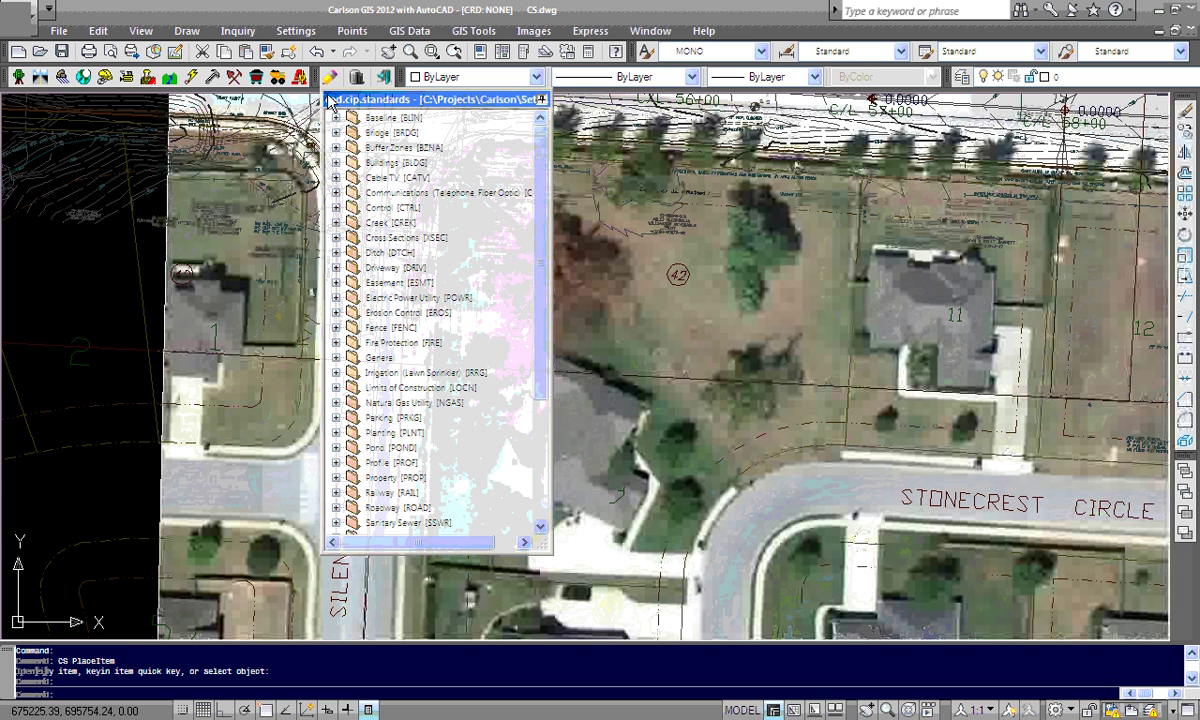
{"action": "left_click", "coordinate": [336, 117]}
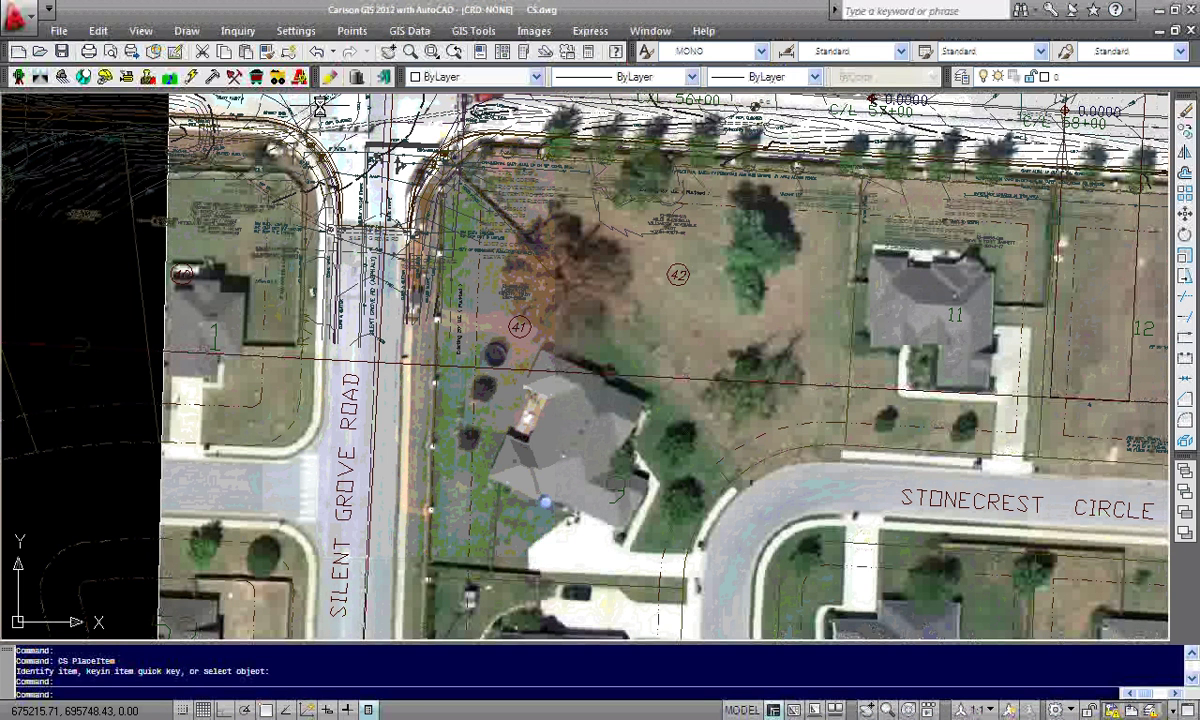
{"action": "left_click", "coordinate": [331, 79]}
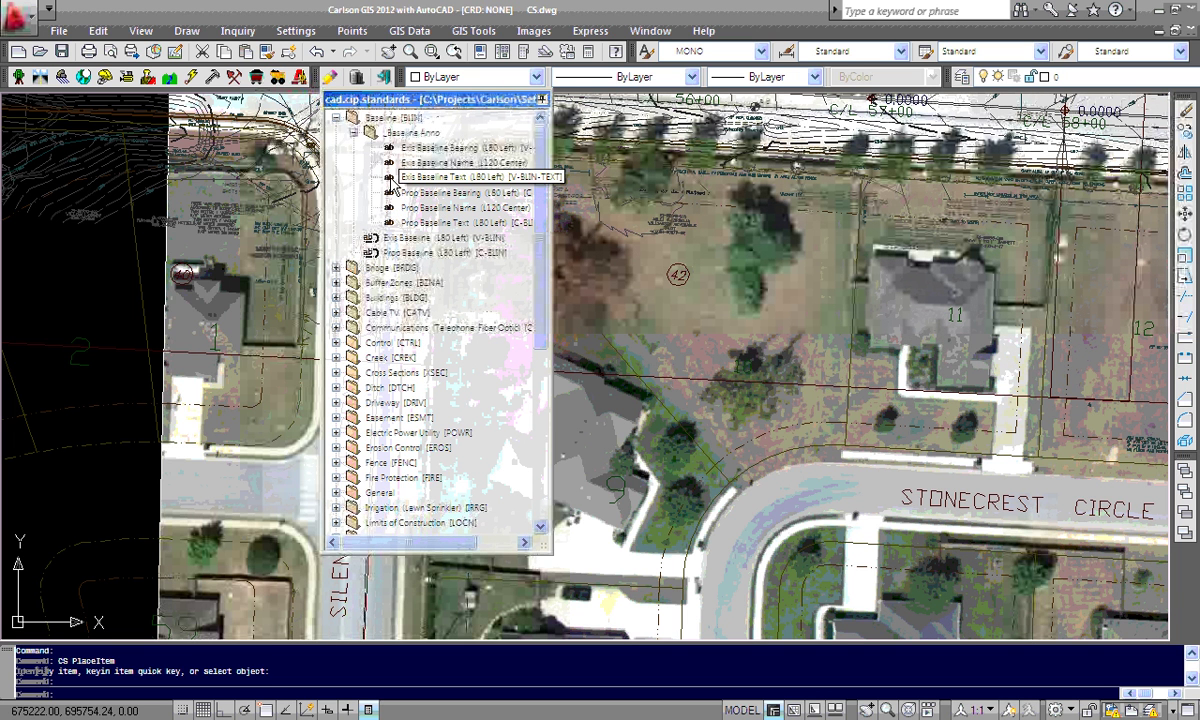
{"action": "left_click", "coordinate": [336, 267]}
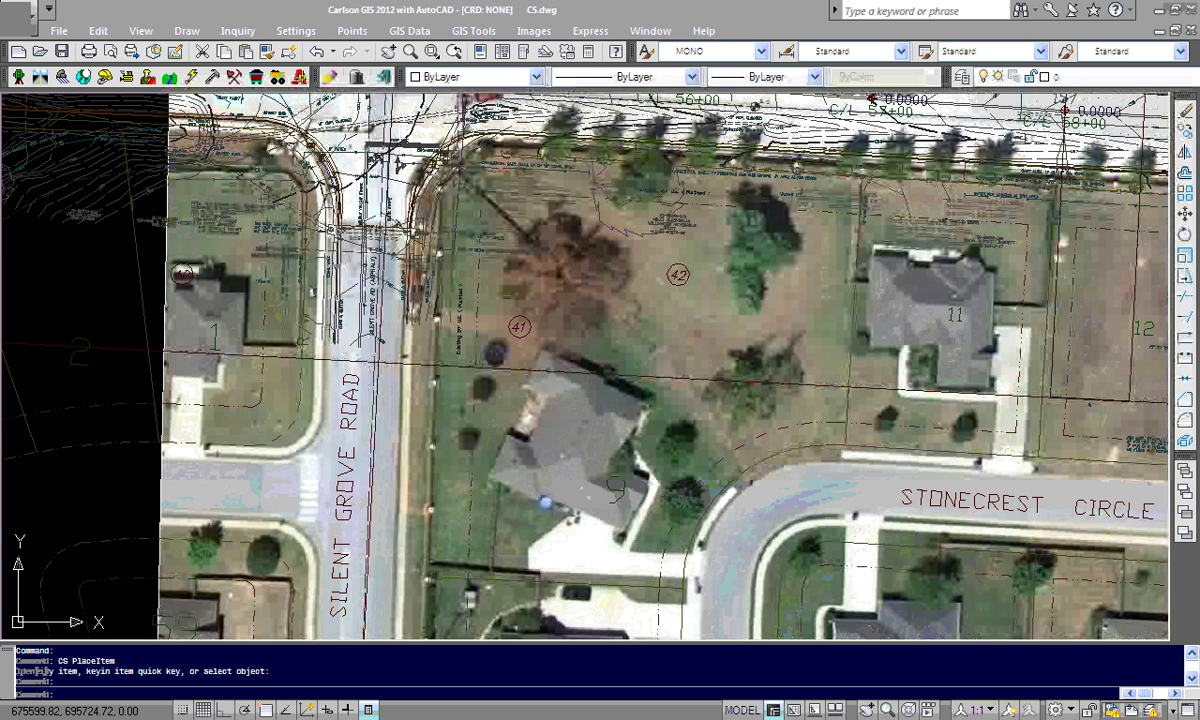
Cancel the active command and look over the Baseline annotation items in the standards item list
{"action": "key", "text": "Escape"}
{"action": "key", "text": "Escape"}
{"action": "key", "text": "Escape"}
{"action": "key", "text": "Escape"}
{"action": "mouse_move", "coordinate": [329, 78]}
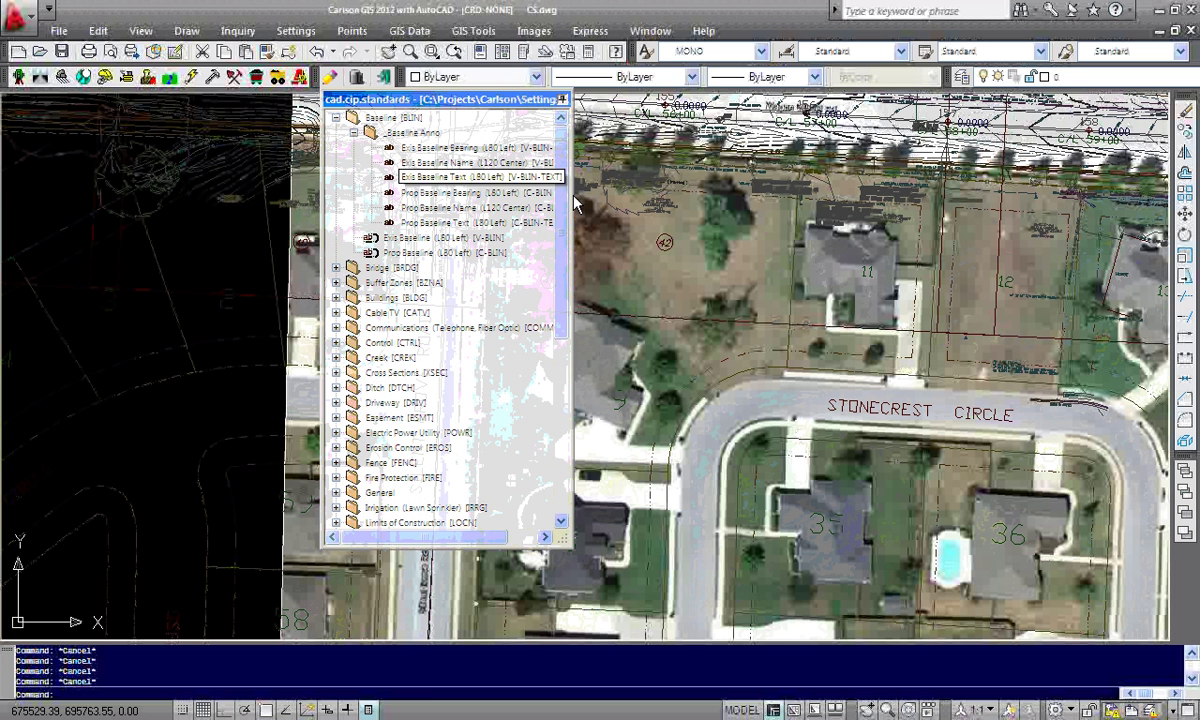
{"action": "left_click", "coordinate": [470, 177]}
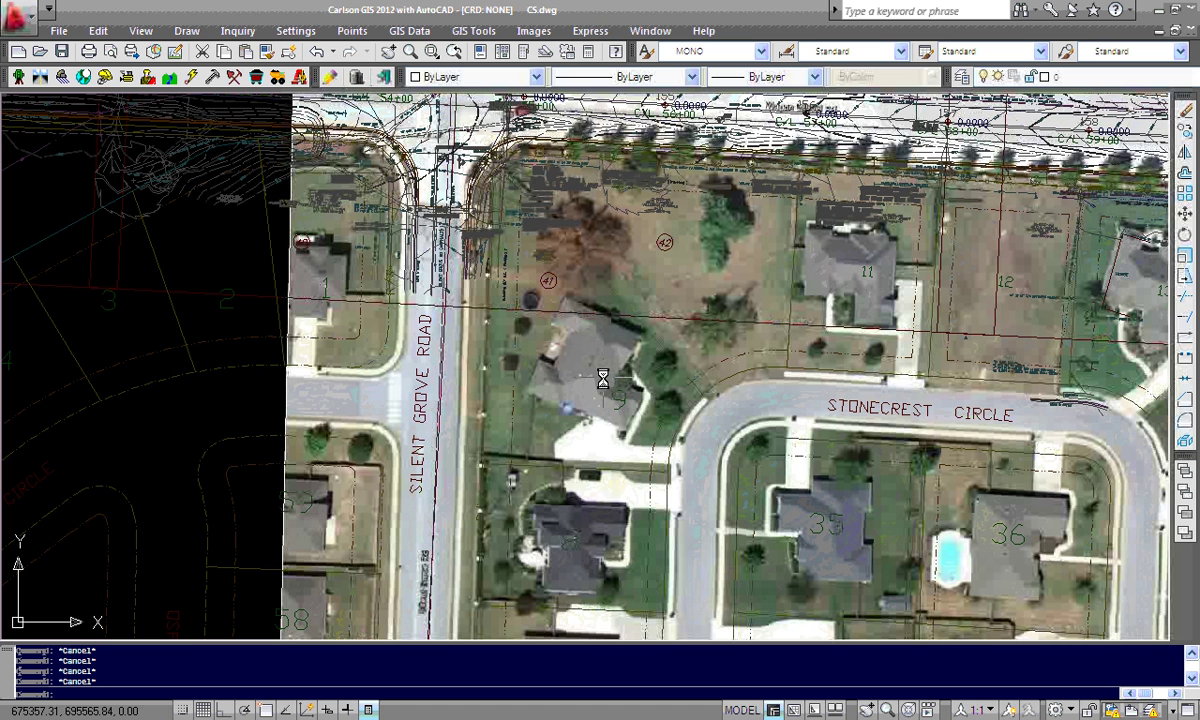
Start the Exis Building (L80 Left) item from the Buildings folder and trace the north edge of the lot 9 house
{"action": "scroll", "coordinate": [603, 378], "scroll_direction": "up", "scroll_amount": 2}
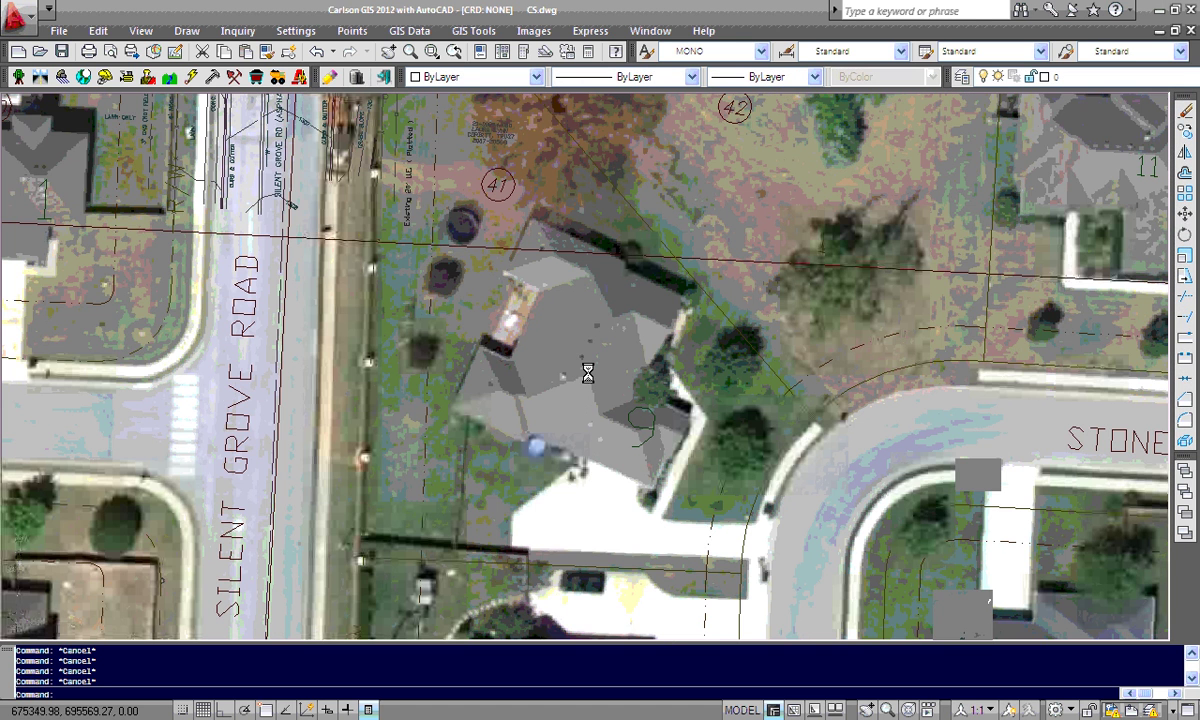
{"action": "scroll", "coordinate": [588, 373], "scroll_direction": "up", "scroll_amount": 2}
{"action": "left_click", "coordinate": [328, 77]}
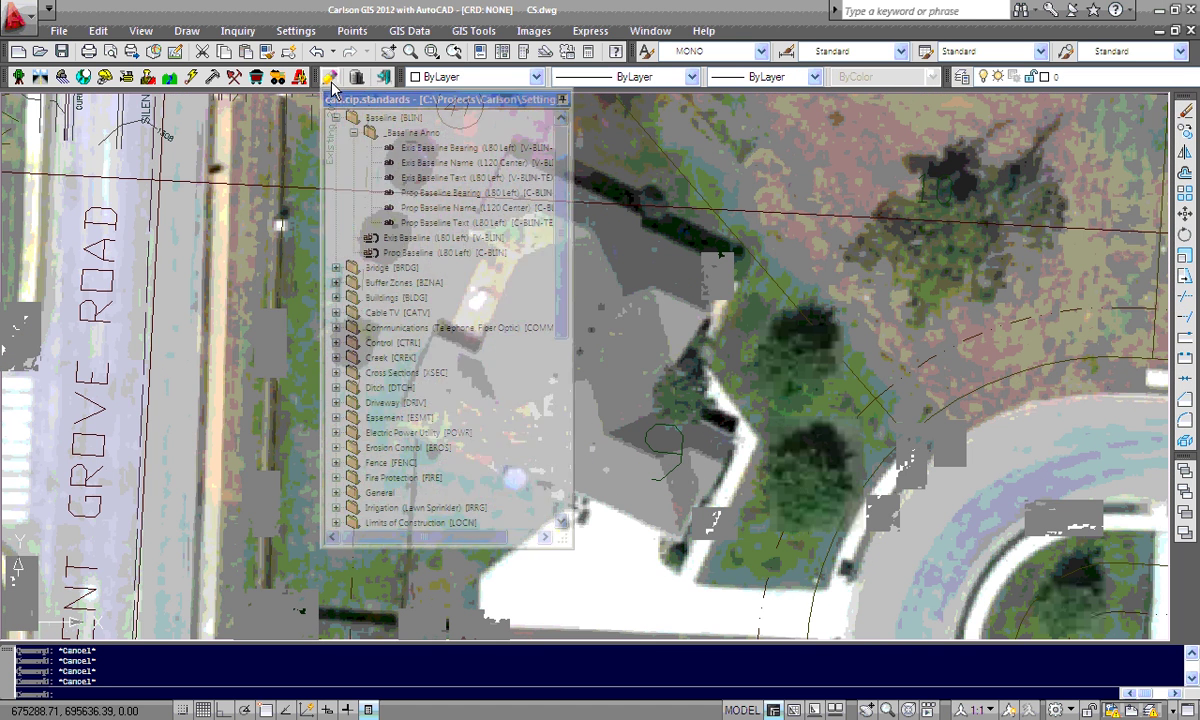
{"action": "left_click", "coordinate": [336, 297]}
{"action": "double_click", "coordinate": [386, 326]}
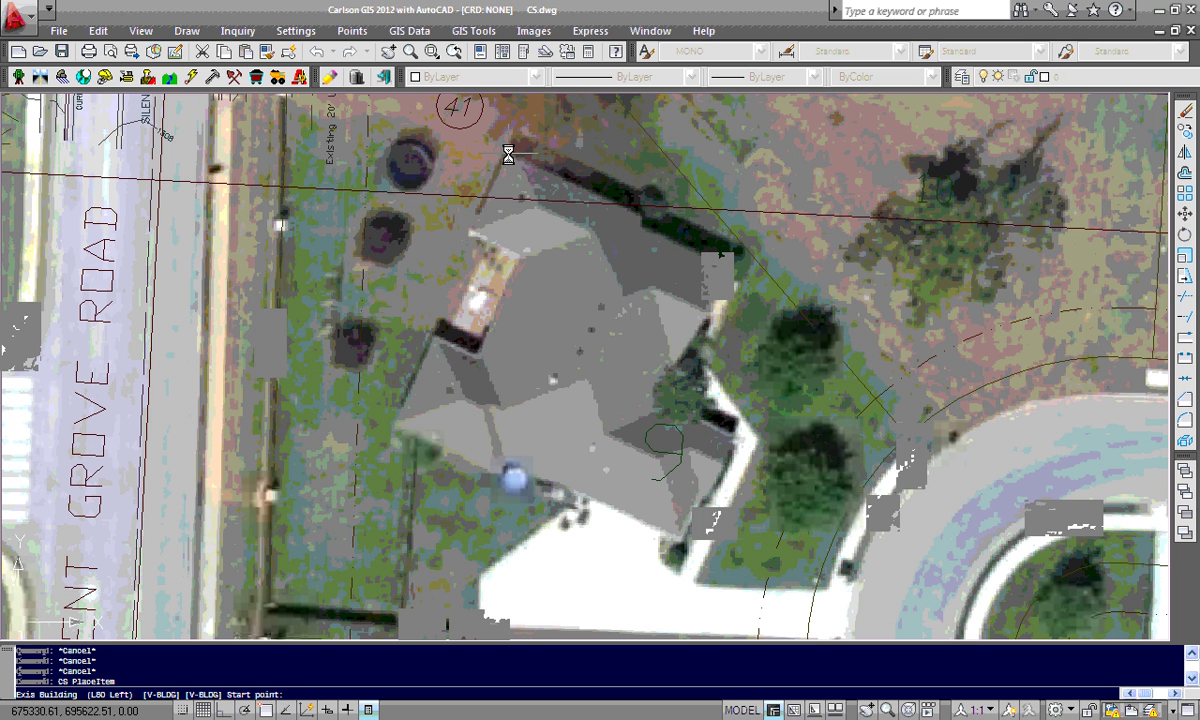
{"action": "left_click", "coordinate": [508, 157]}
{"action": "left_click", "coordinate": [642, 212]}
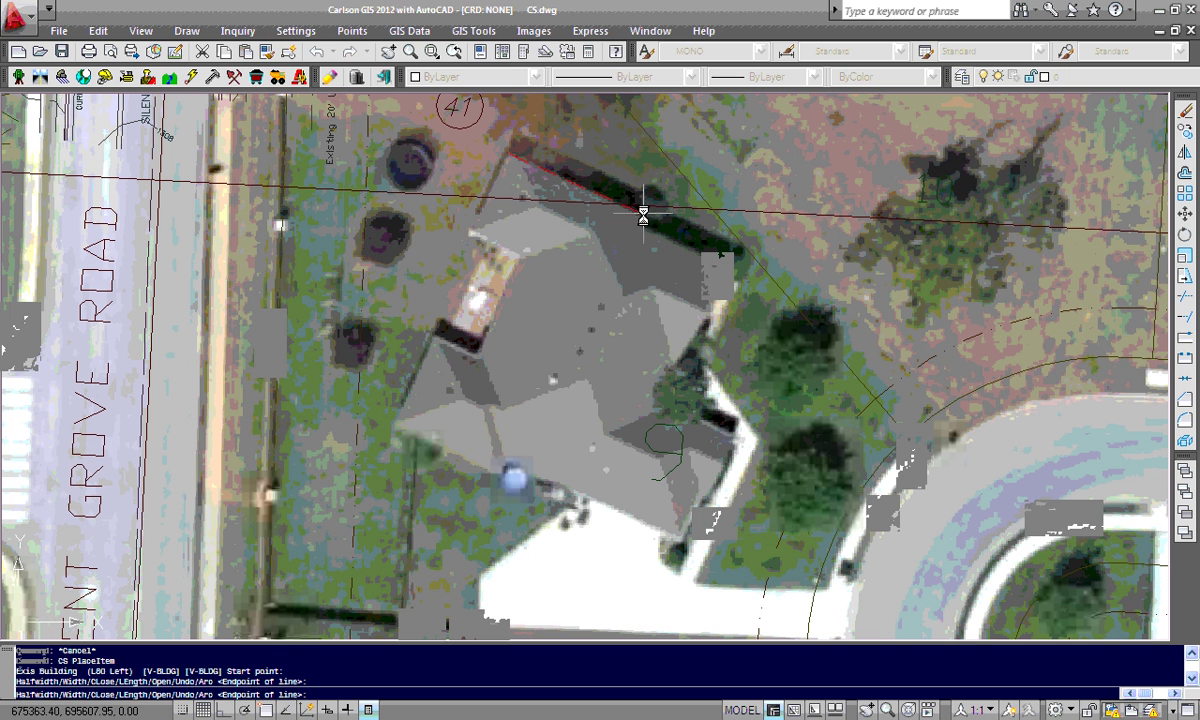
{"action": "left_click", "coordinate": [638, 222]}
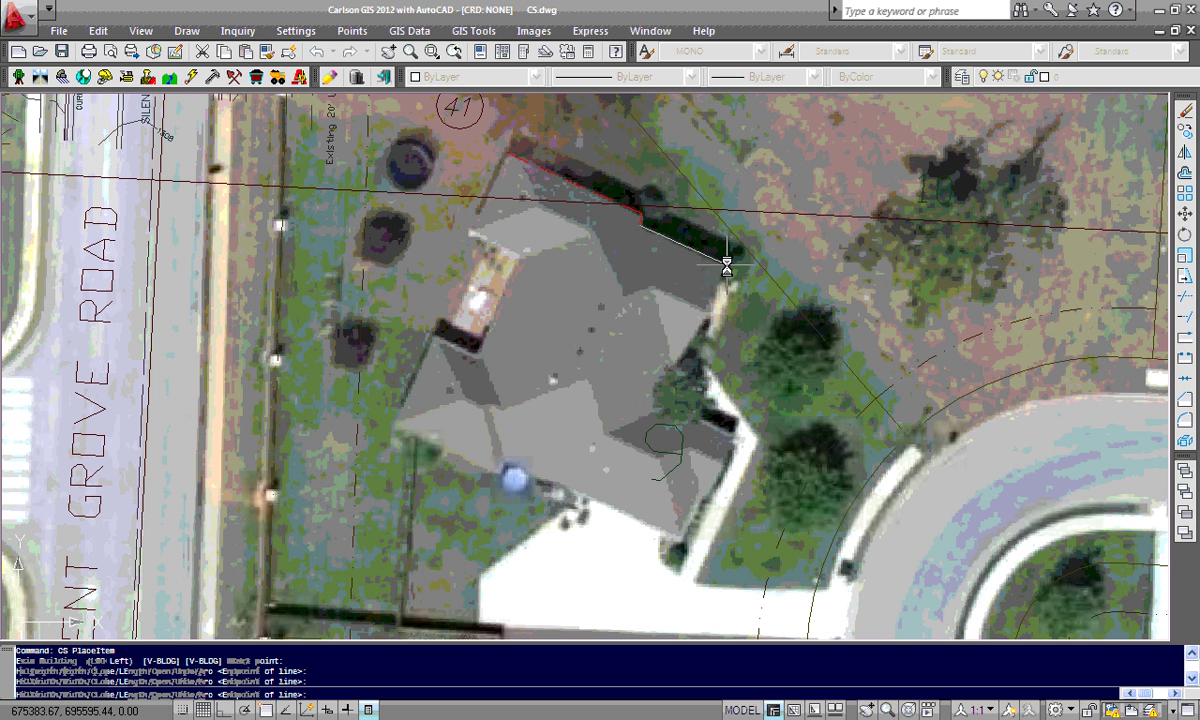
{"action": "left_click", "coordinate": [729, 264]}
Trace the remaining walls of the lot 9 house around to the starting corner and finish the building outline
{"action": "left_click", "coordinate": [665, 400]}
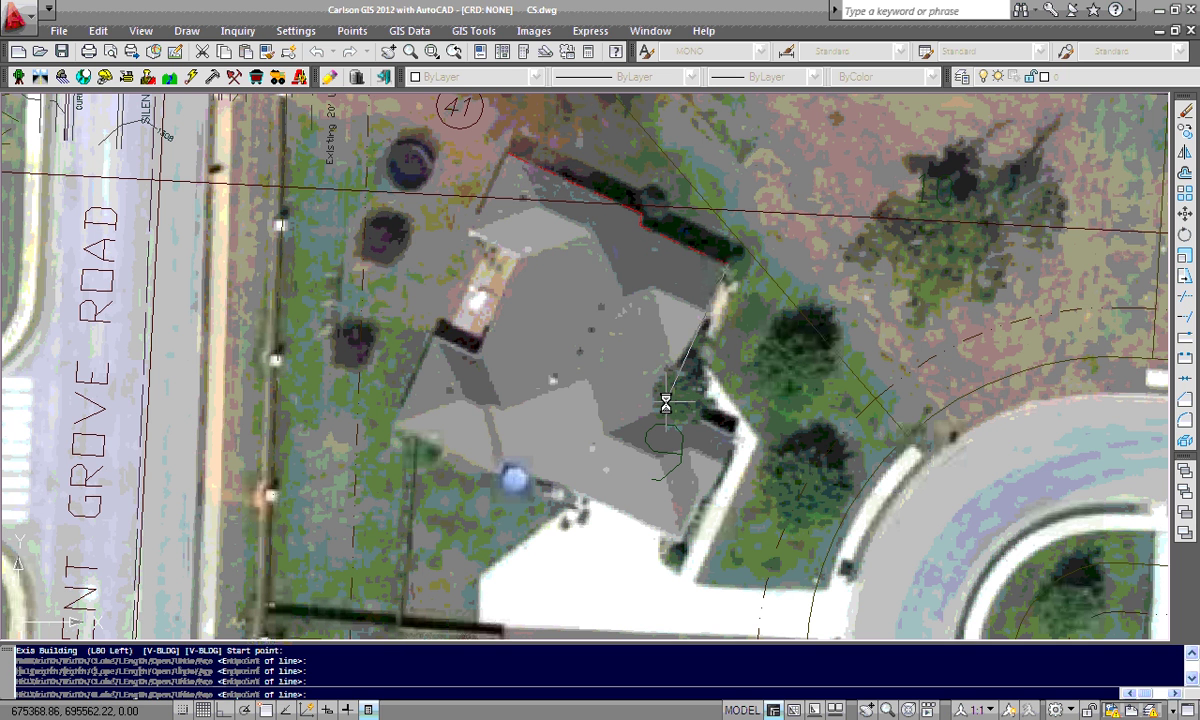
{"action": "left_click", "coordinate": [734, 437]}
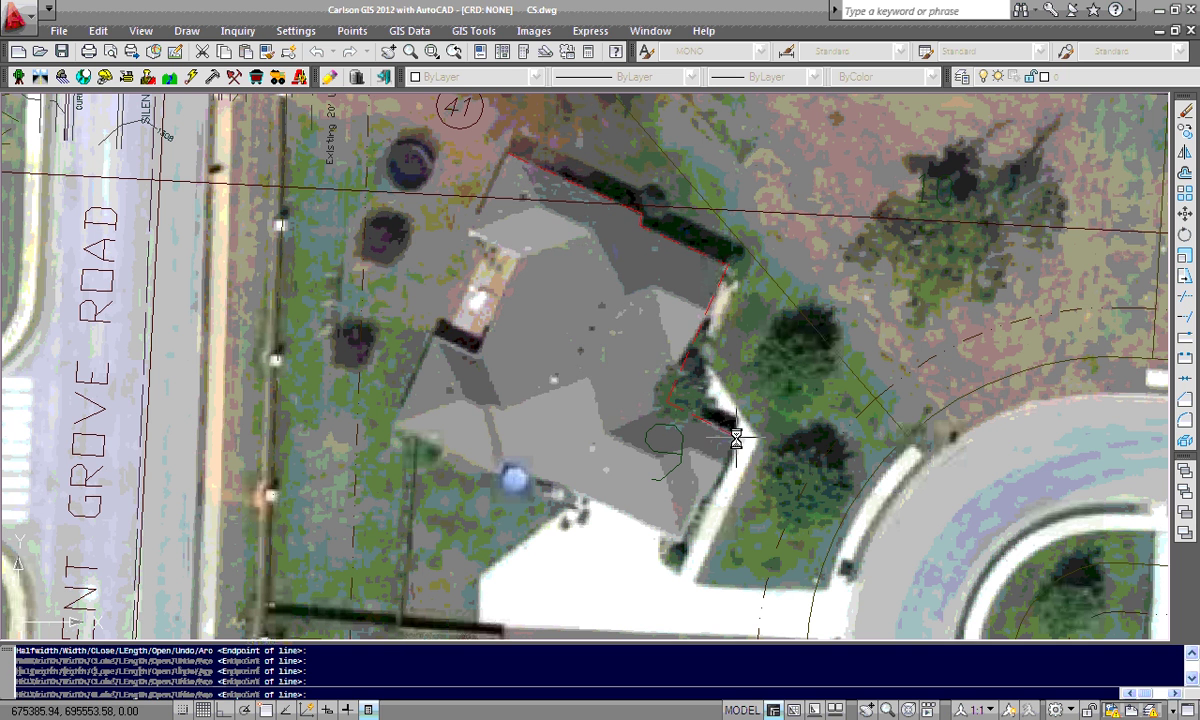
{"action": "left_click", "coordinate": [683, 545]}
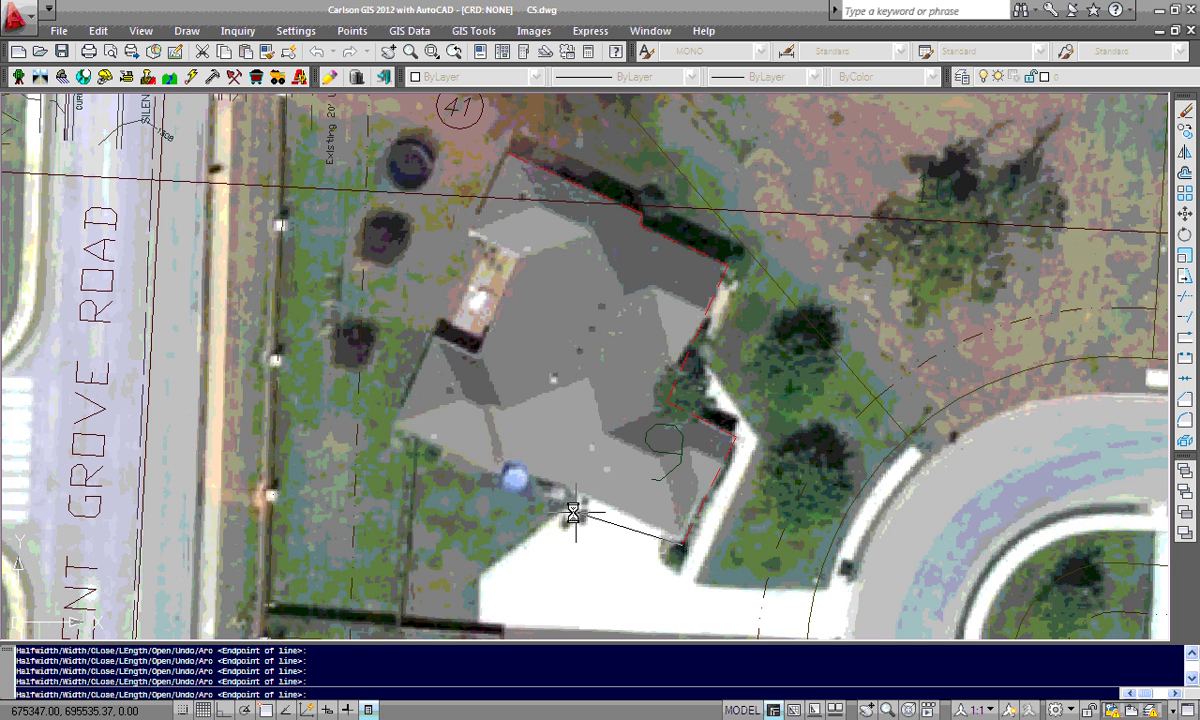
{"action": "left_click", "coordinate": [498, 476]}
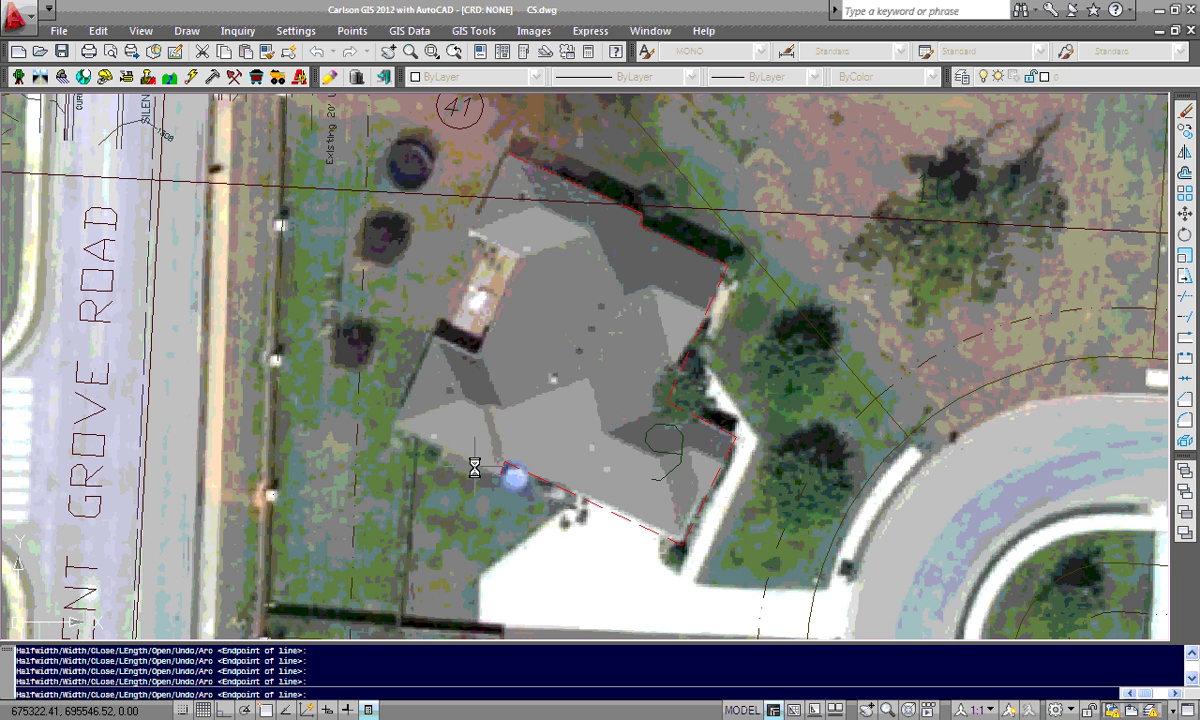
{"action": "left_click", "coordinate": [395, 428]}
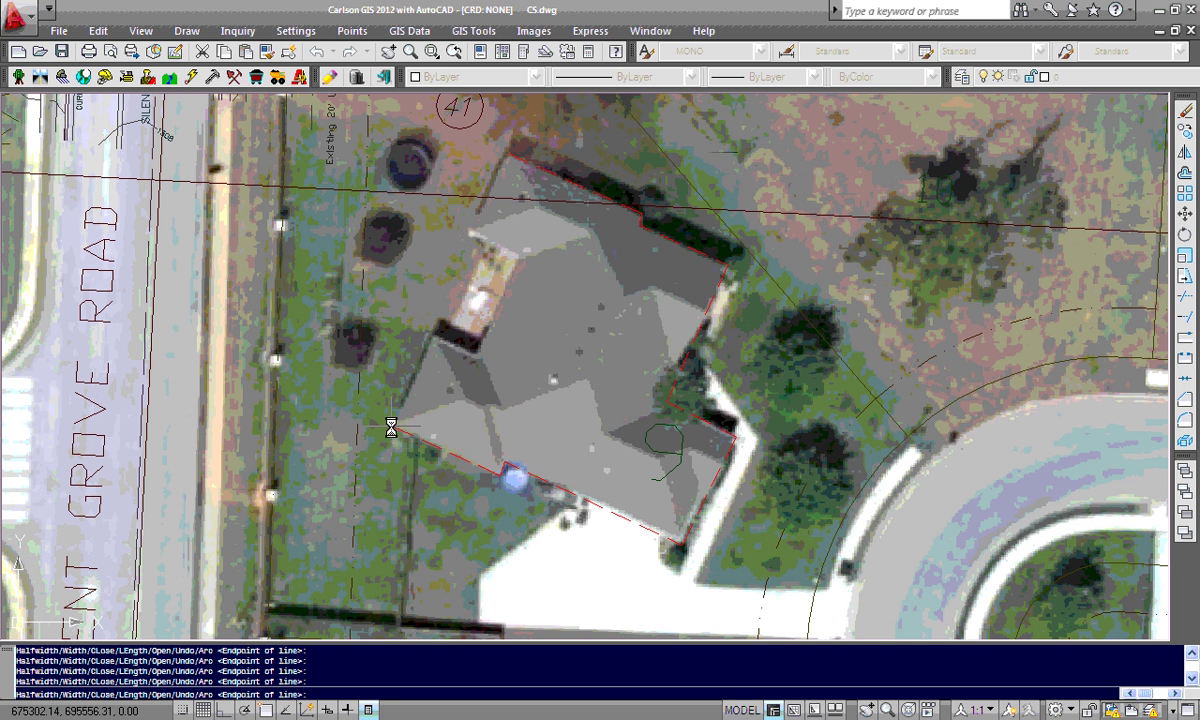
{"action": "left_click", "coordinate": [428, 324]}
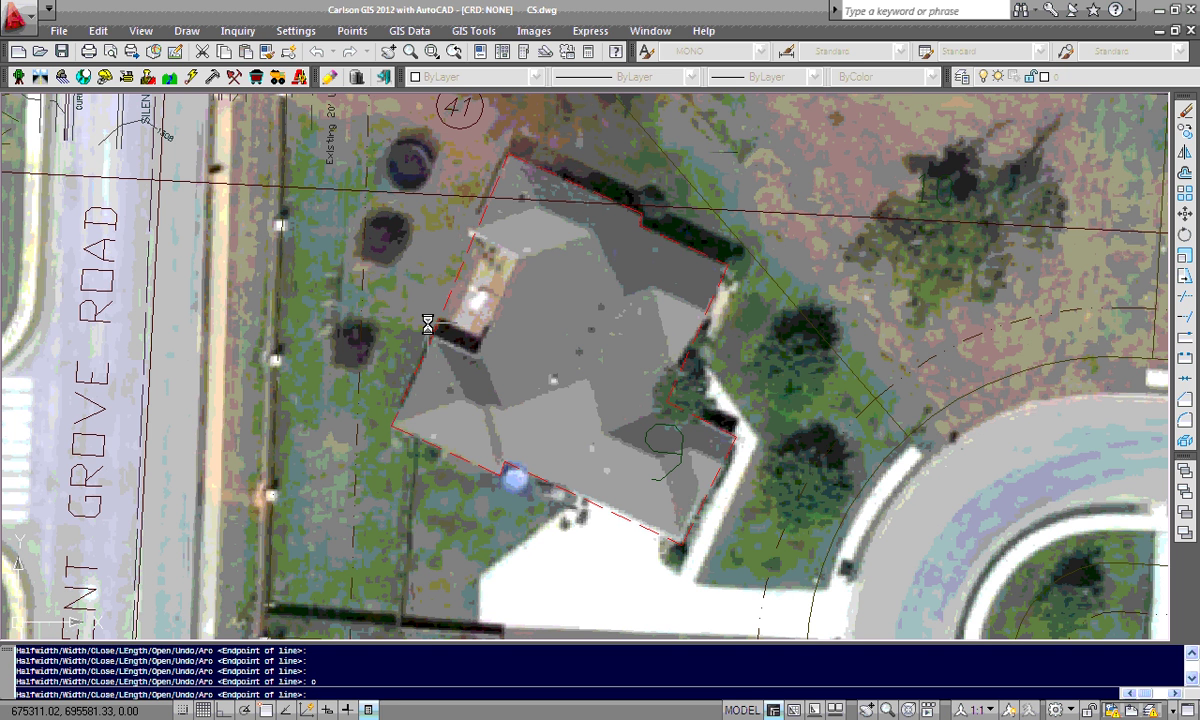
{"action": "key", "text": "Return"}
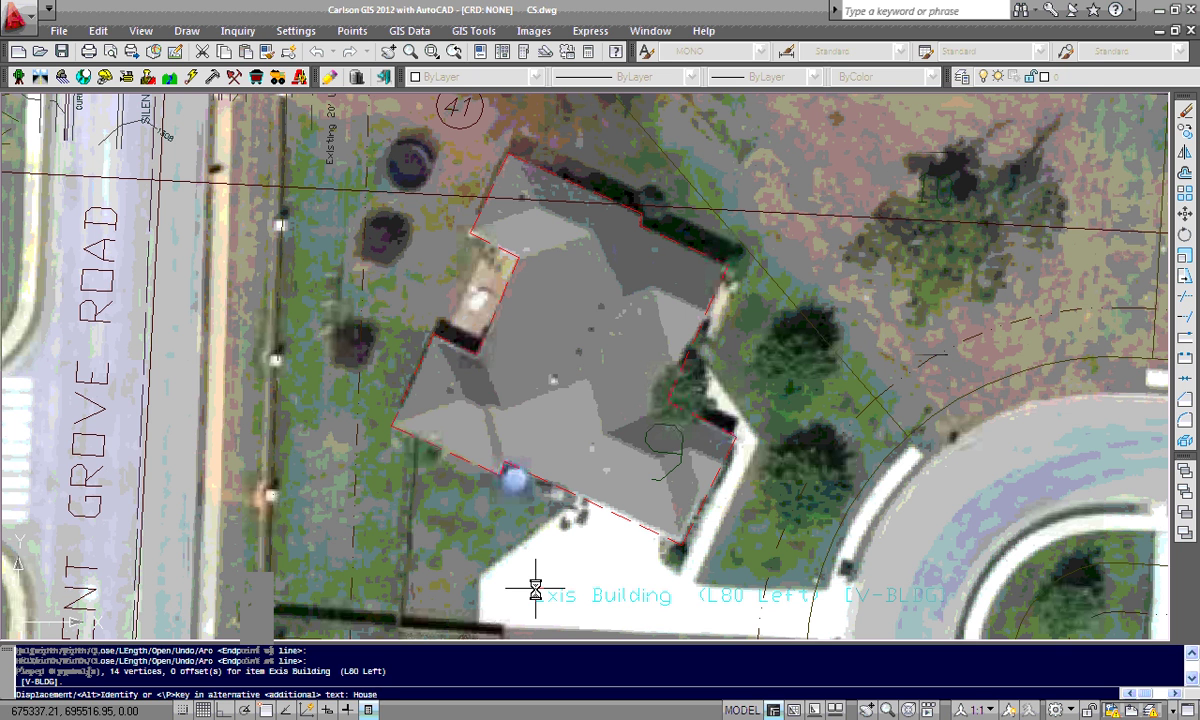
Annotate the building with the text House at its centre, accepting the default rotation and adding no leader
{"action": "key", "text": "Return"}
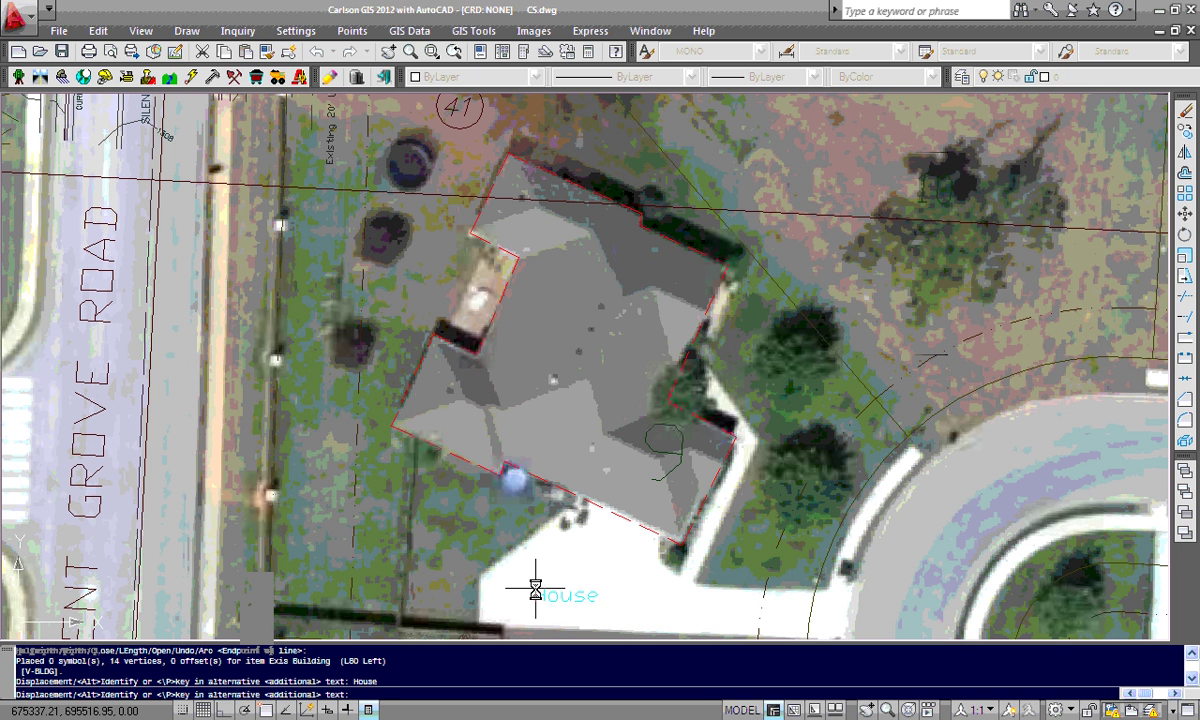
{"action": "left_click", "coordinate": [537, 355]}
{"action": "key", "text": "Return"}
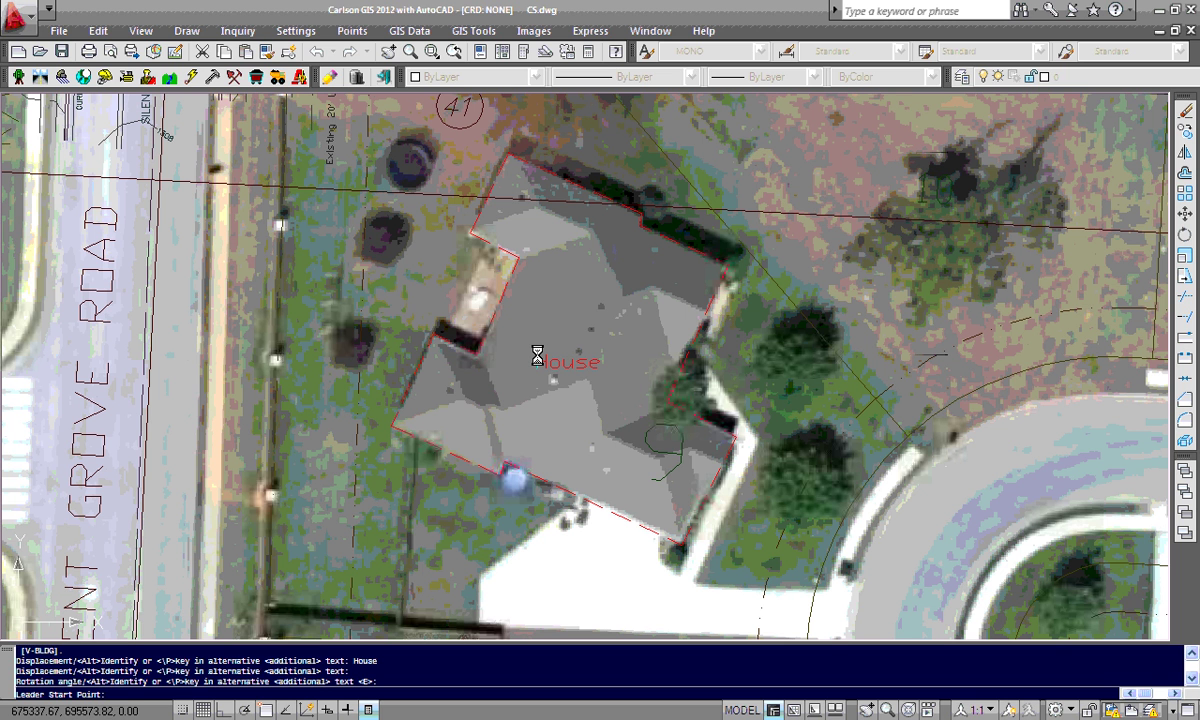
{"action": "key", "text": "Return"}
{"action": "key", "text": "Return"}
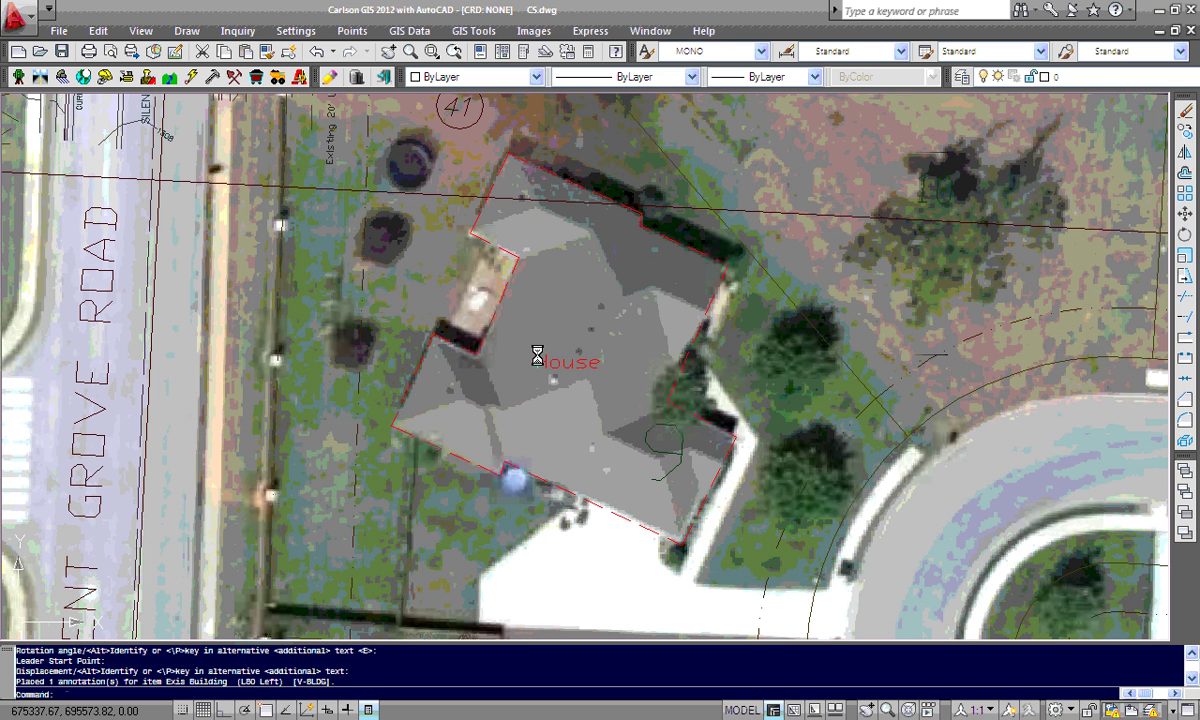
{"action": "type", "text": "q"}
{"action": "key", "text": "Escape"}
{"action": "key", "text": "Escape"}
{"action": "key", "text": "Escape"}
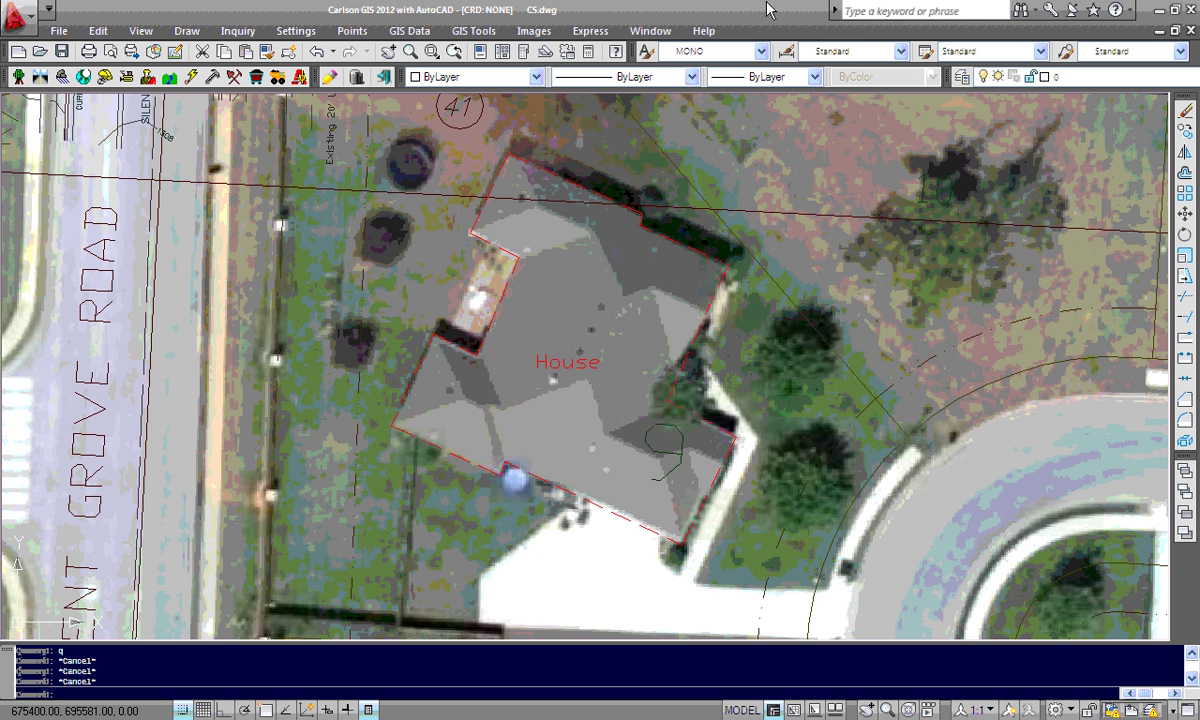
Draw the outer edge of the front walkway with the Exis Sidewalk (L80 Left) item, ending at the driveway without an annotation
{"action": "left_click", "coordinate": [330, 77]}
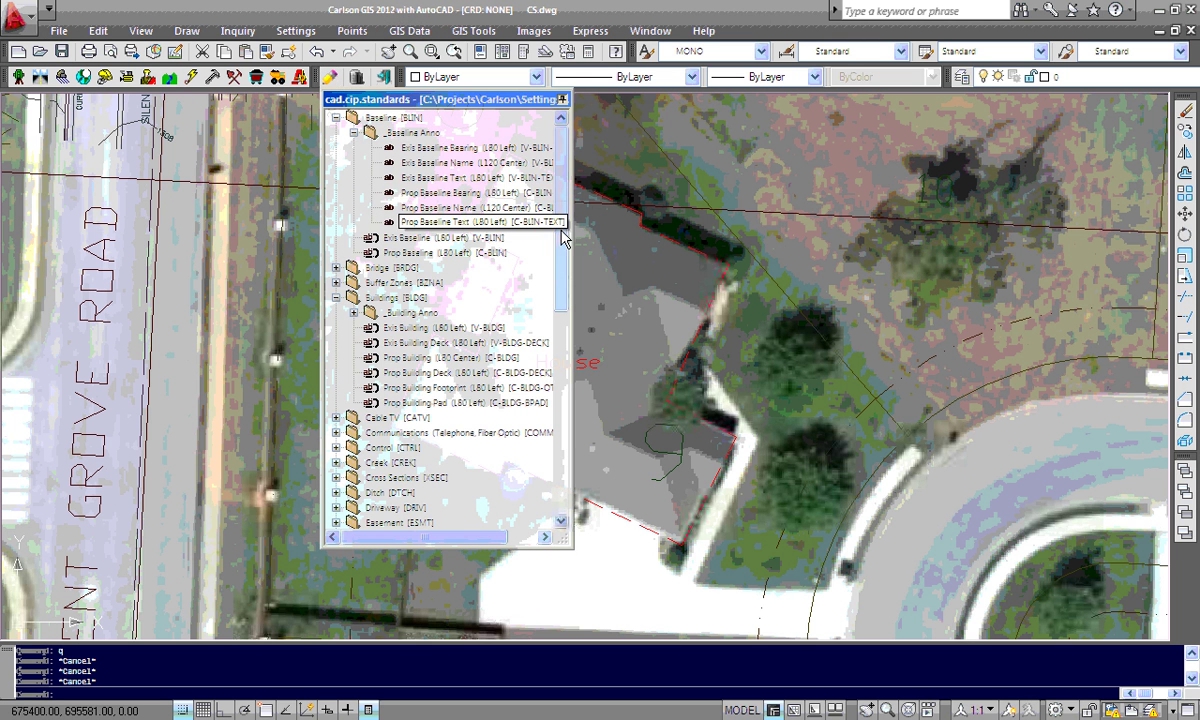
{"action": "left_click_drag", "start_coordinate": [563, 238], "coordinate": [574, 440]}
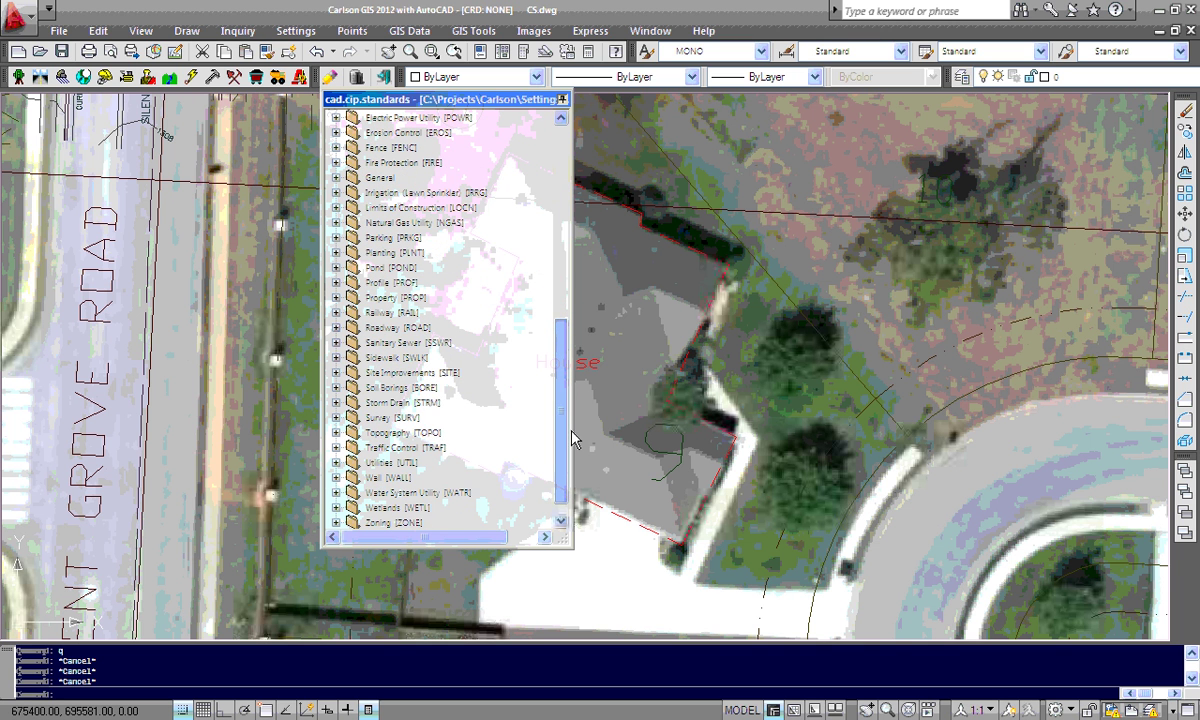
{"action": "left_click", "coordinate": [336, 357]}
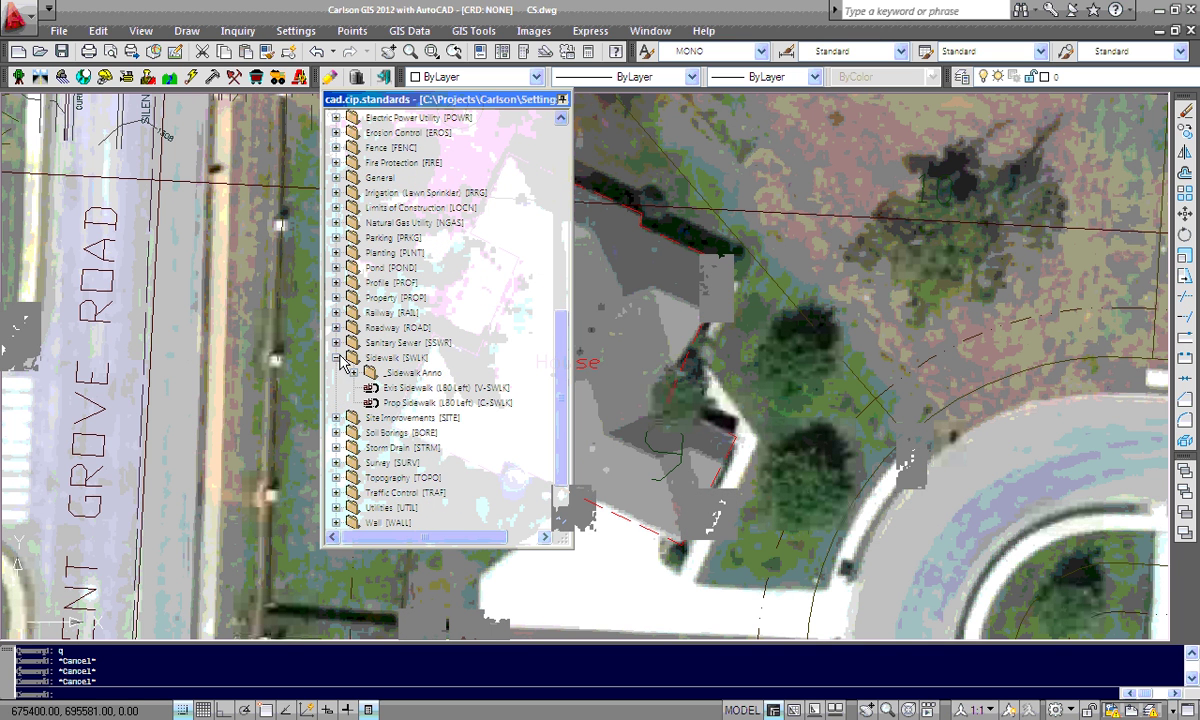
{"action": "left_click", "coordinate": [395, 388]}
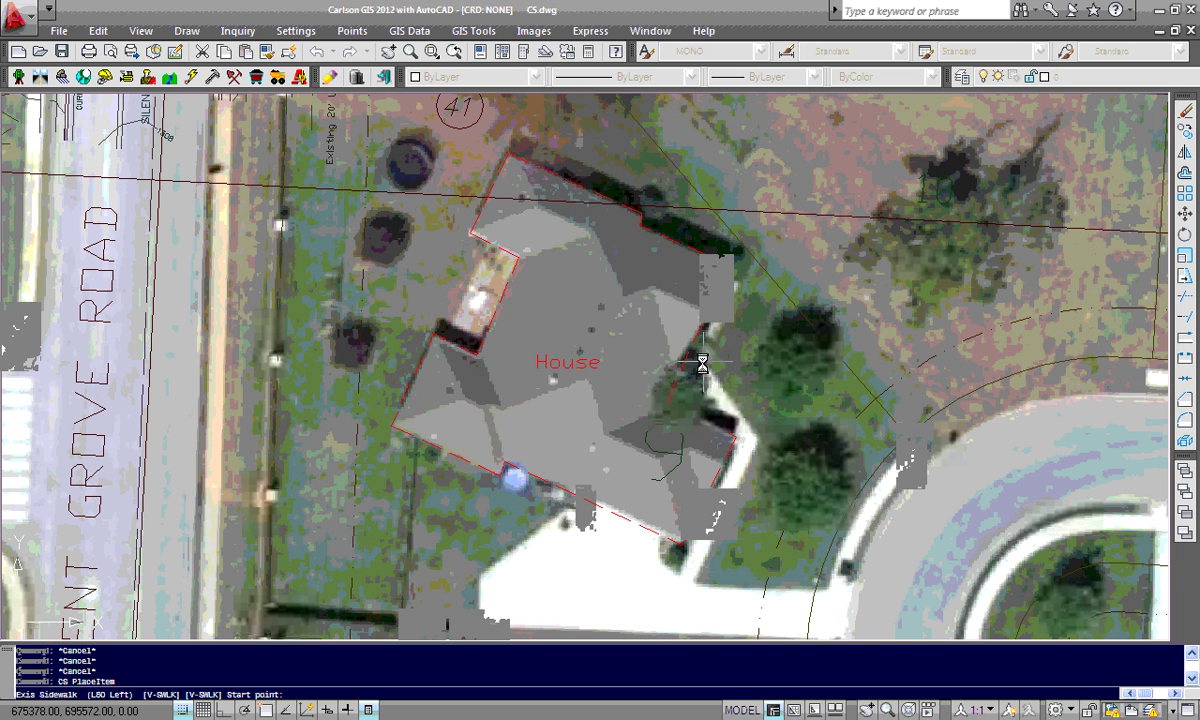
{"action": "left_click", "coordinate": [691, 350]}
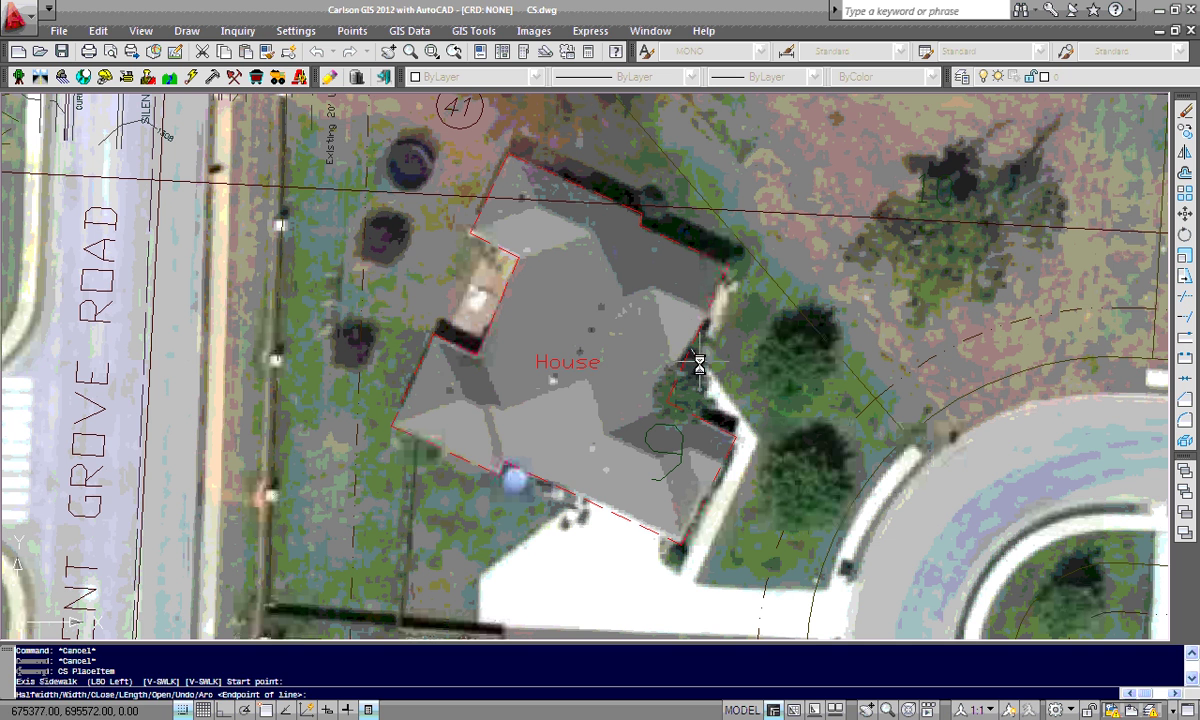
{"action": "left_click", "coordinate": [758, 439]}
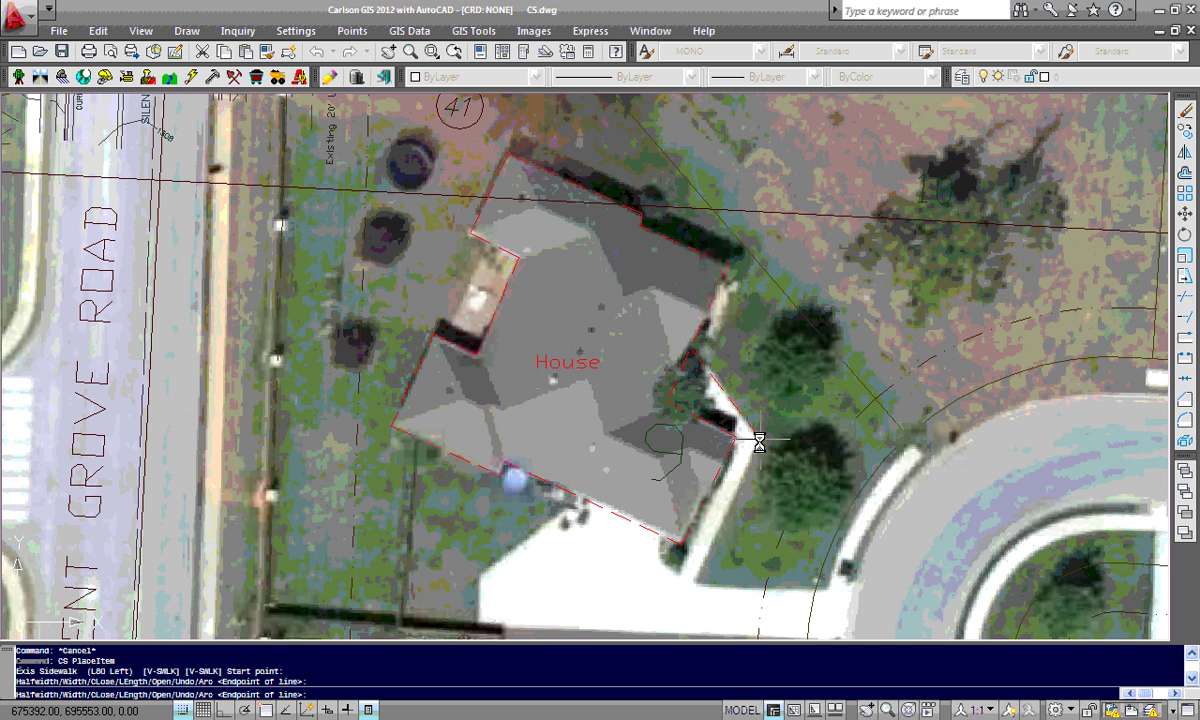
{"action": "left_click", "coordinate": [695, 585]}
{"action": "key", "text": "Return"}
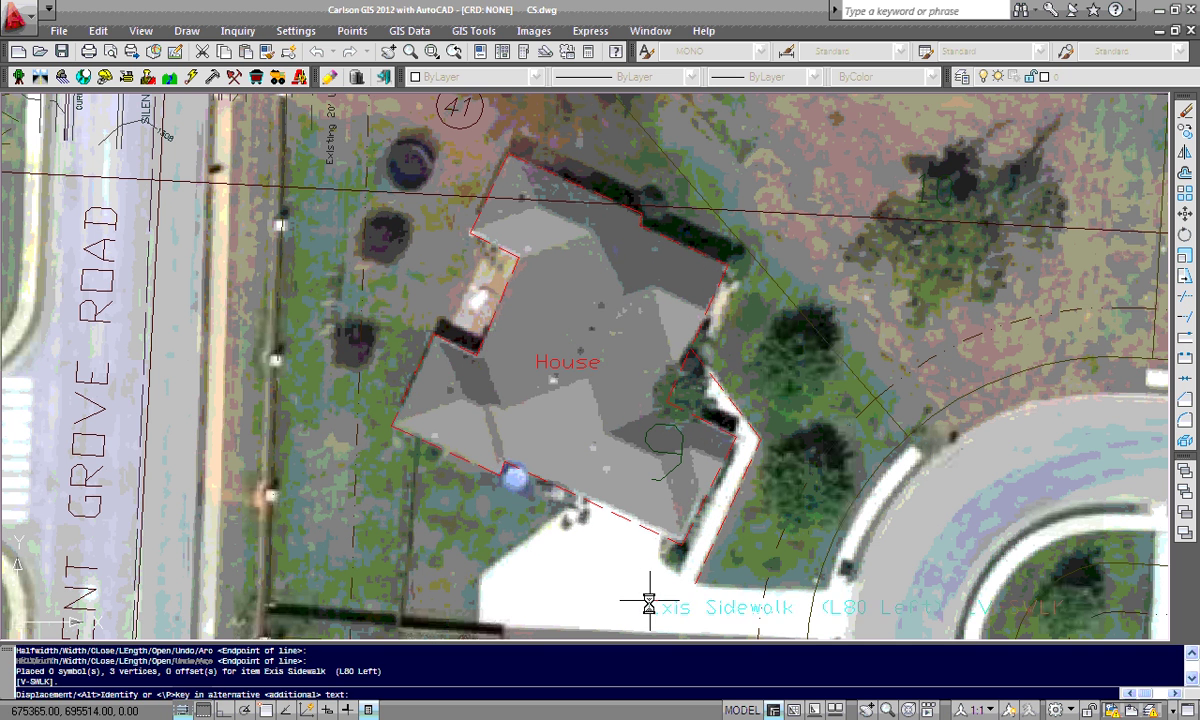
{"action": "key", "text": "Return"}
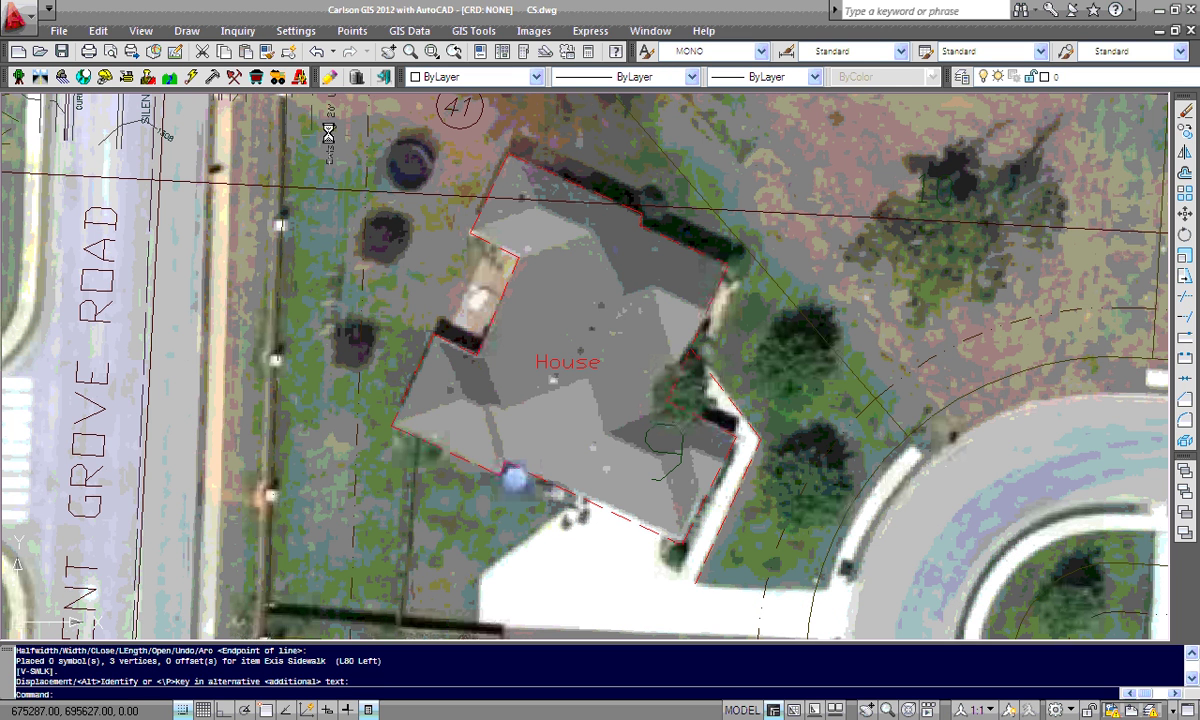
Draw the driveway's north edge from the street to the walkway's end with the Exis Concrete Driveway (L80 Left) item, without an annotation
{"action": "left_click", "coordinate": [328, 78]}
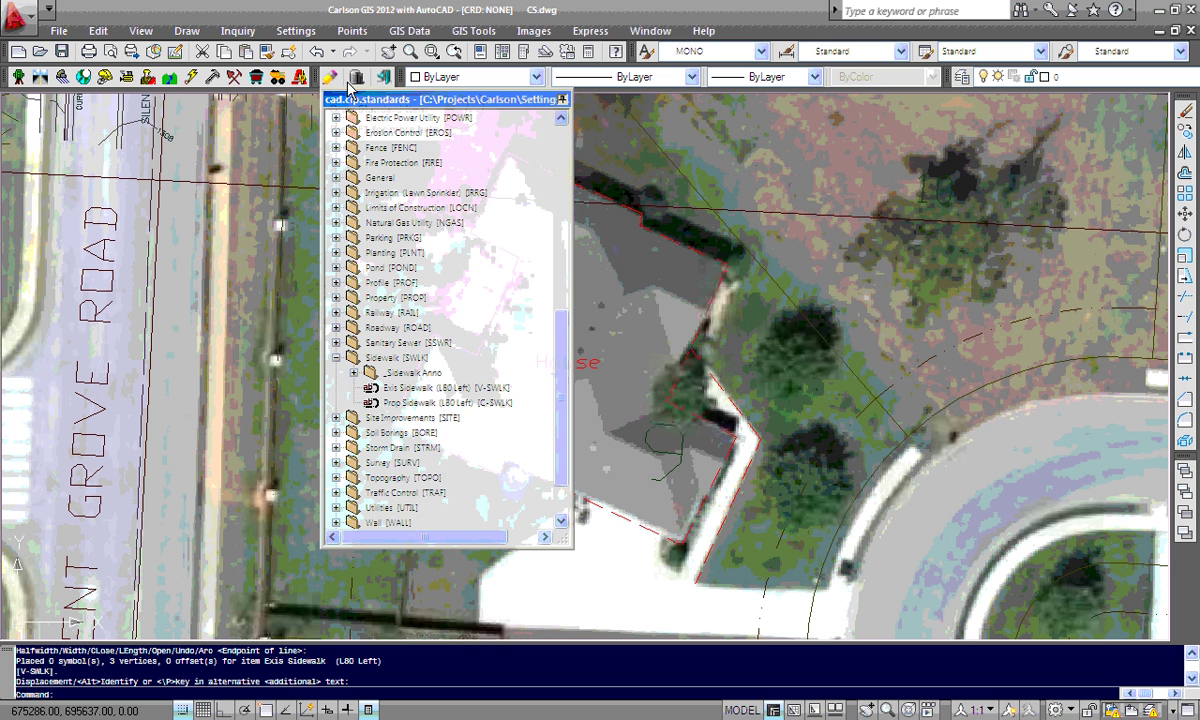
{"action": "left_click_drag", "start_coordinate": [560, 351], "coordinate": [564, 285]}
{"action": "left_click", "coordinate": [337, 238]}
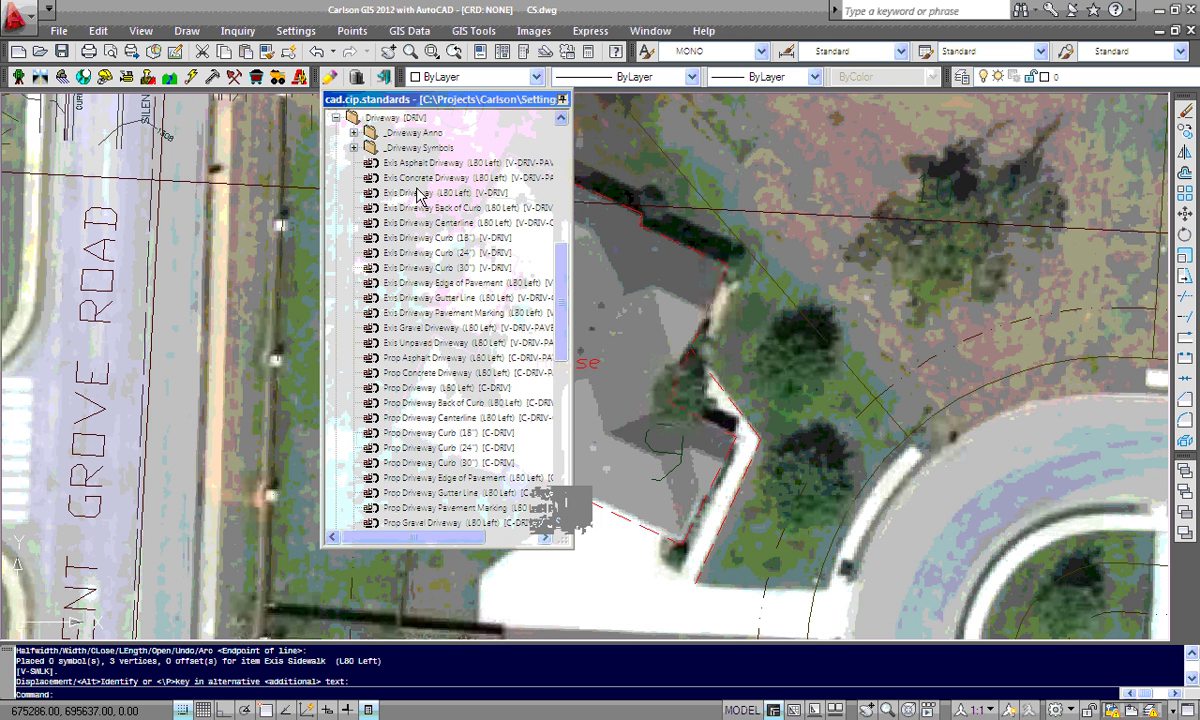
{"action": "double_click", "coordinate": [424, 180]}
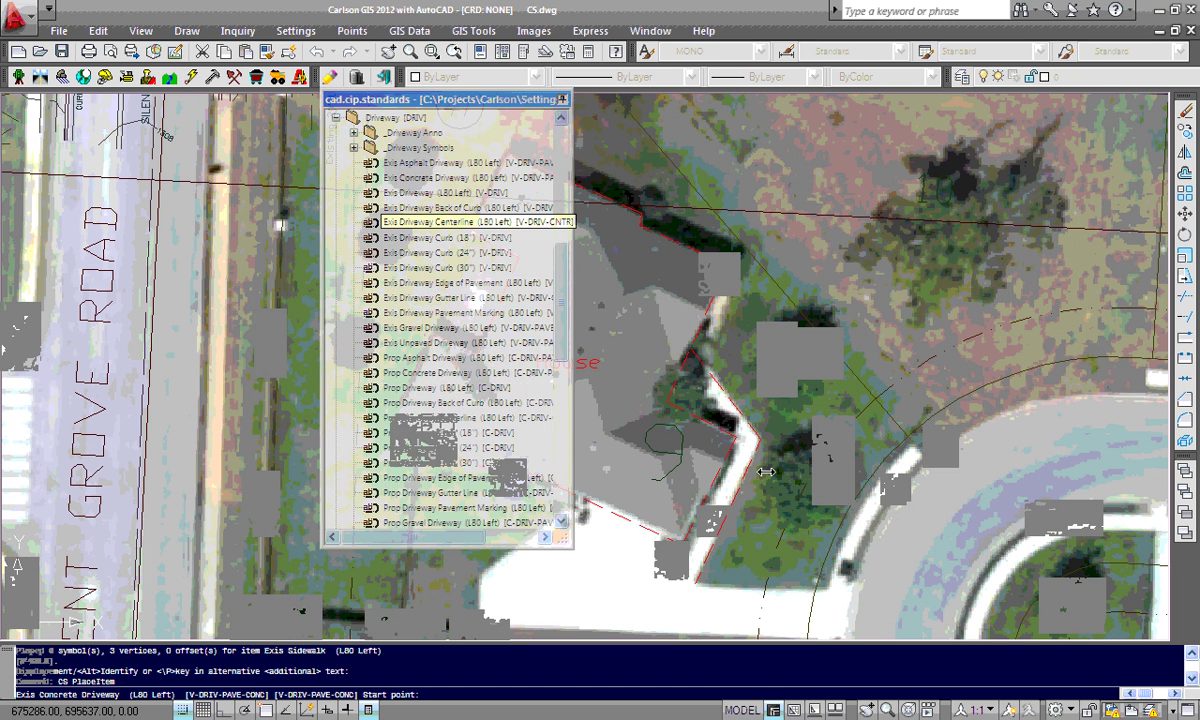
{"action": "left_click", "coordinate": [815, 588]}
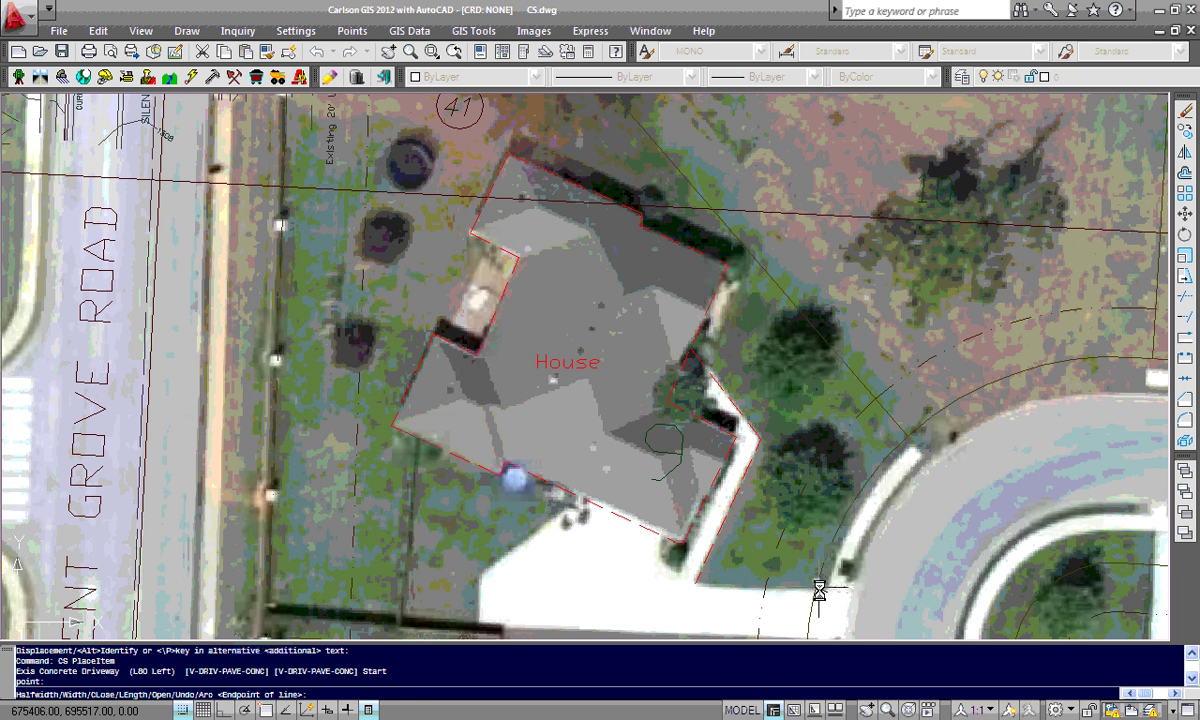
{"action": "left_click", "coordinate": [736, 588]}
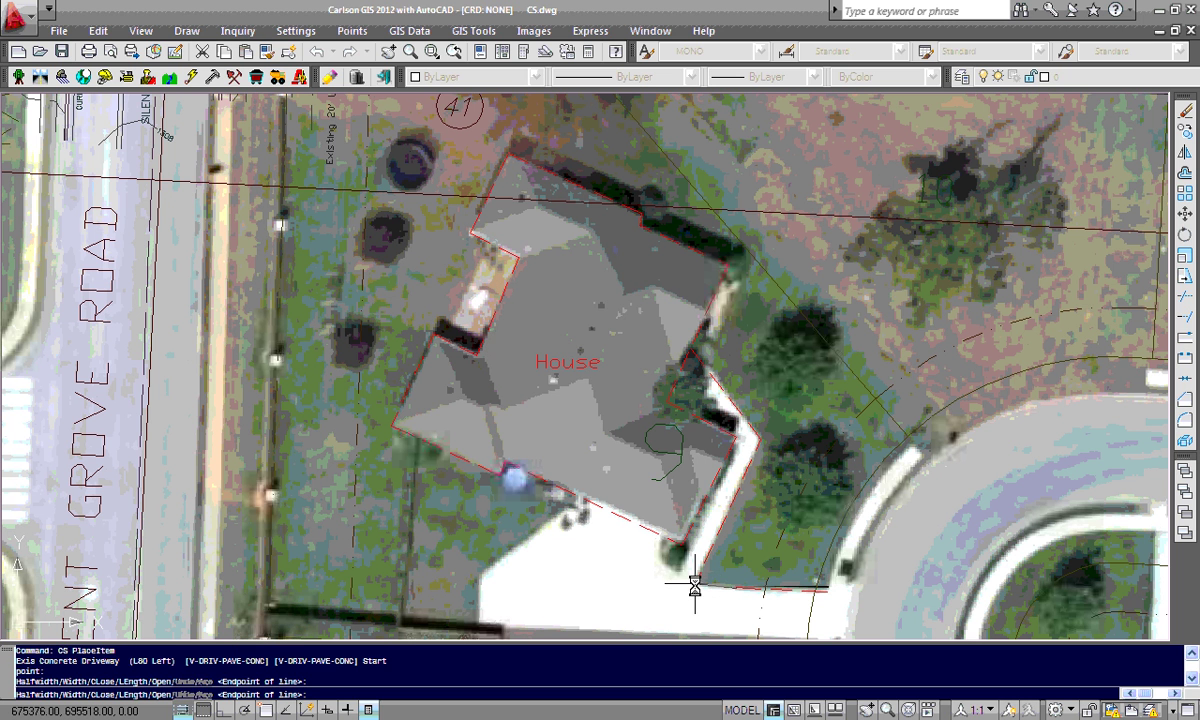
{"action": "left_click", "coordinate": [694, 585]}
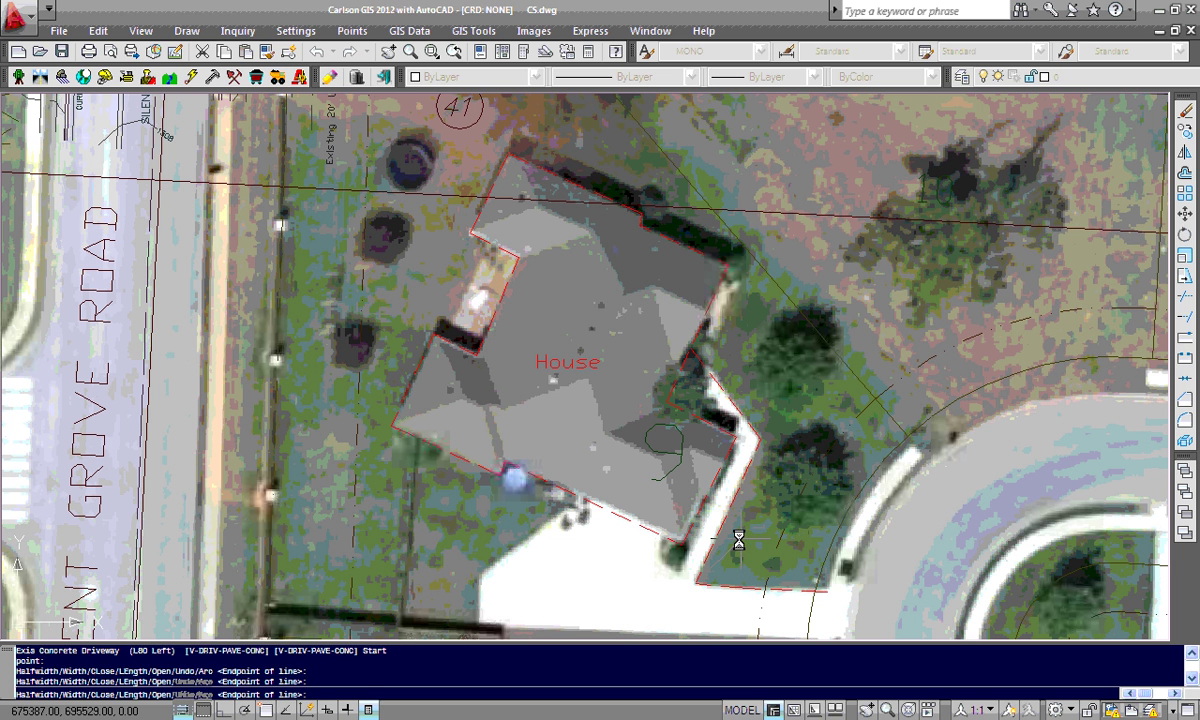
{"action": "key", "text": "Return"}
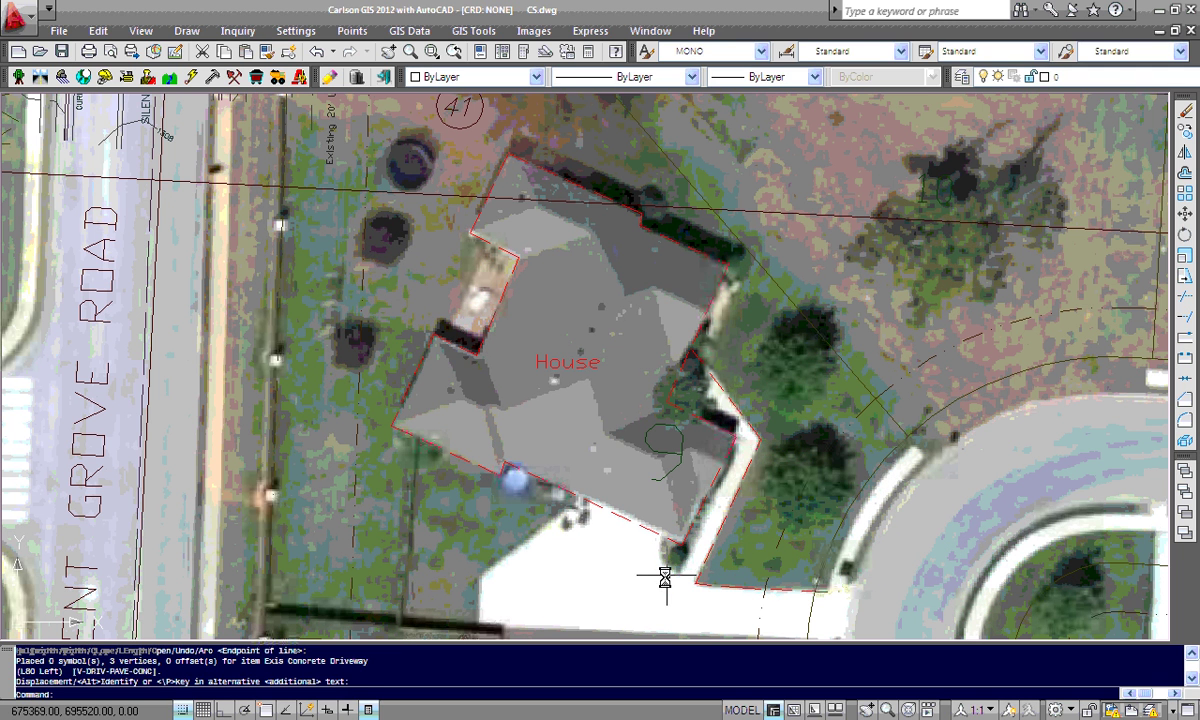
Draw a three-point arc with the Exis Concrete Driveway (L80 Left) item around the planting bed between the walkway and the house corner
{"action": "right_click", "coordinate": [665, 578]}
{"action": "left_click", "coordinate": [751, 196]}
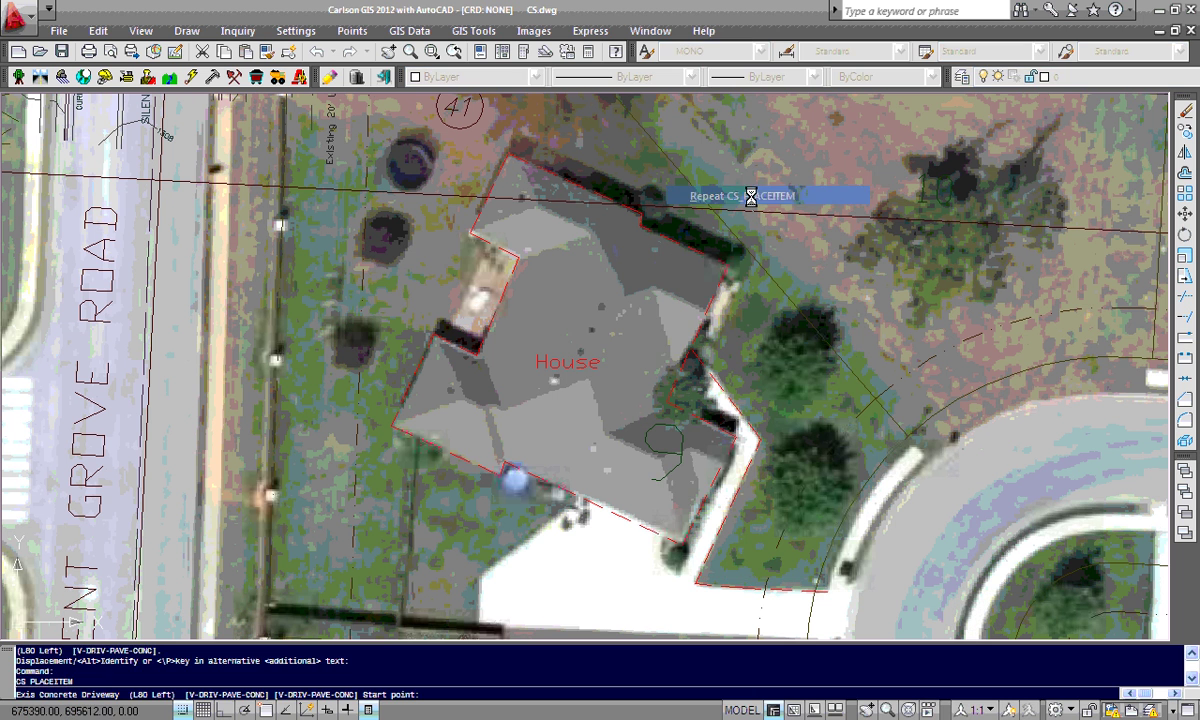
{"action": "left_click", "coordinate": [677, 577]}
{"action": "type", "text": "a"}
{"action": "key", "text": "Return"}
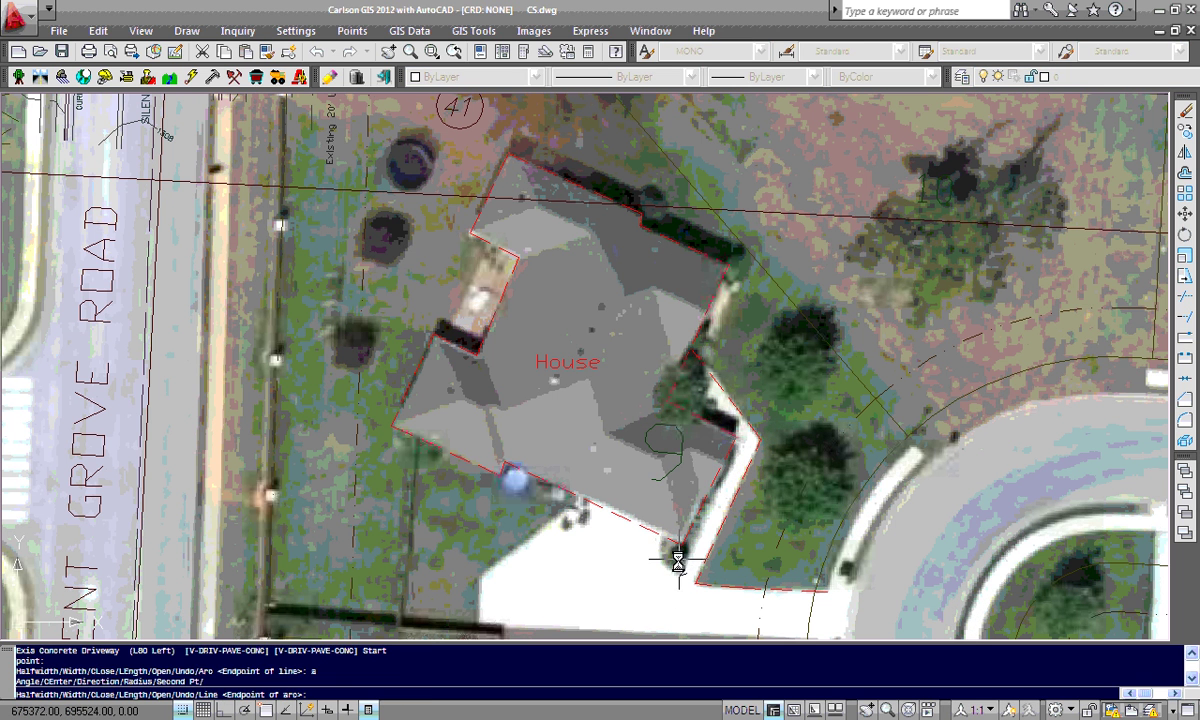
{"action": "type", "text": "a"}
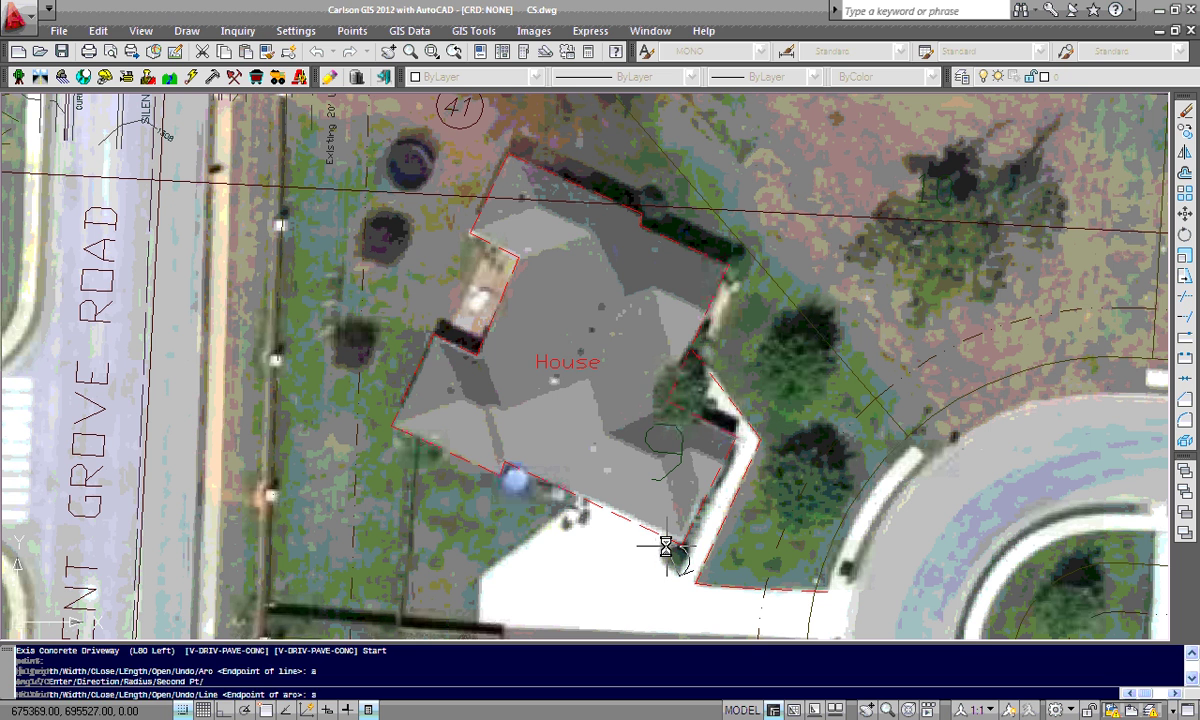
{"action": "key", "text": "Return"}
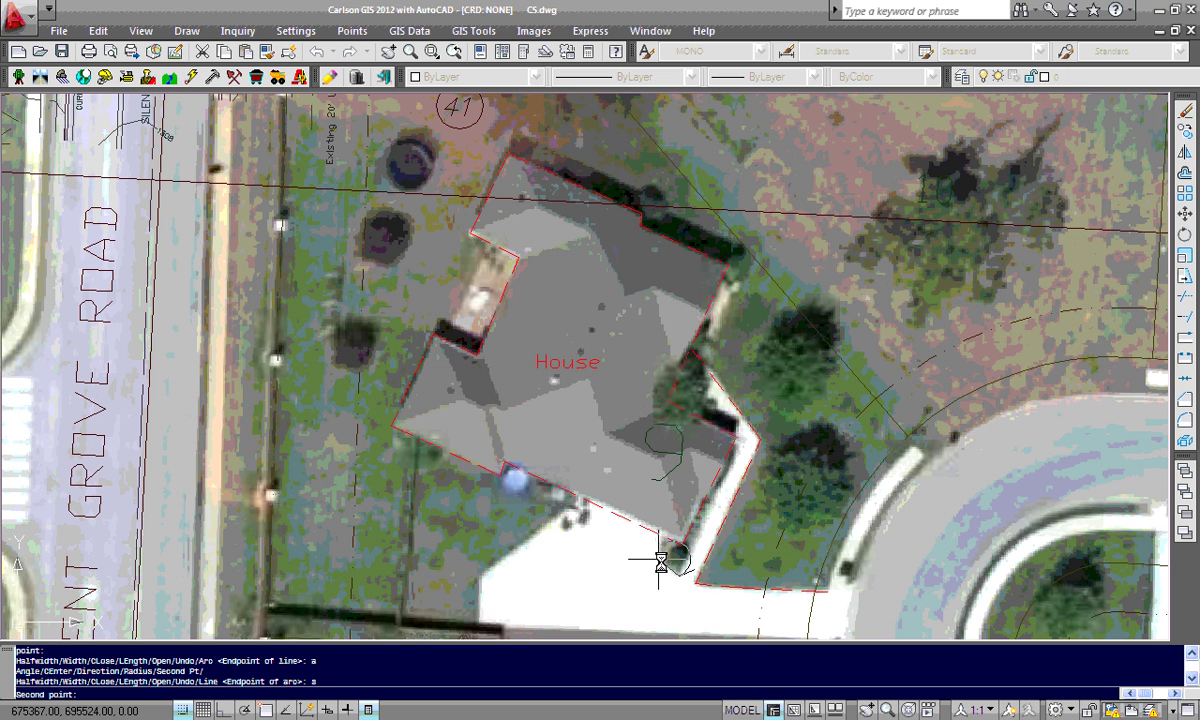
{"action": "left_click", "coordinate": [658, 548]}
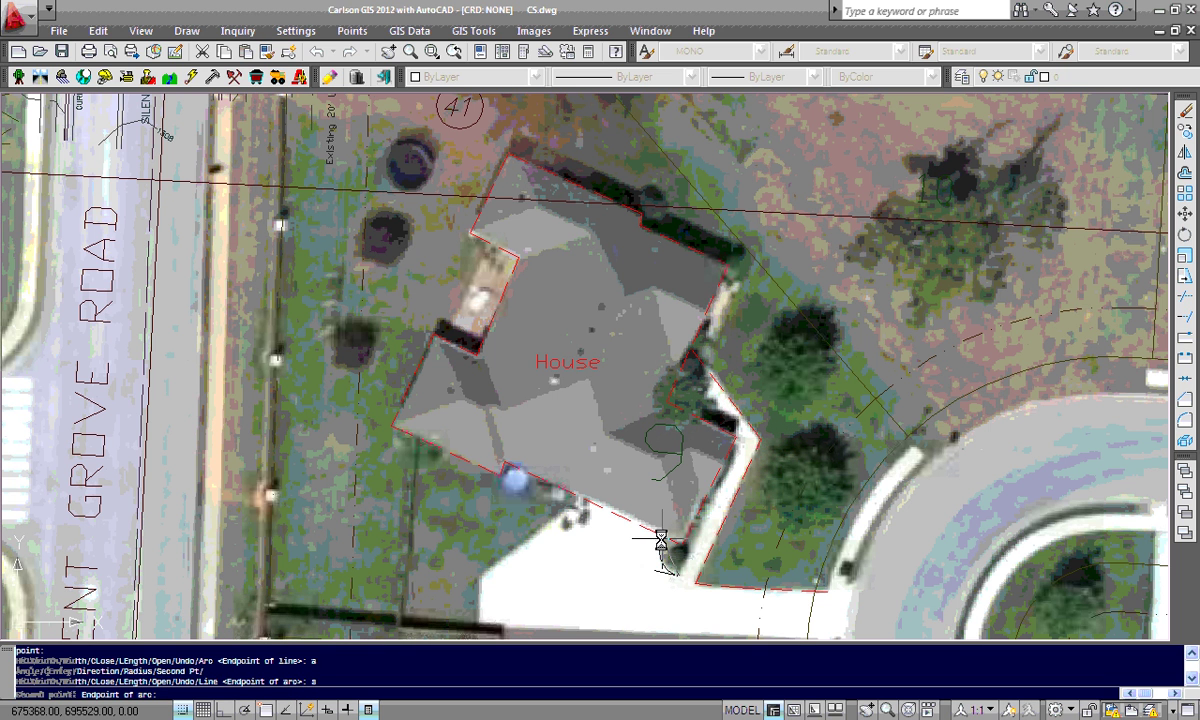
{"action": "left_click", "coordinate": [660, 539]}
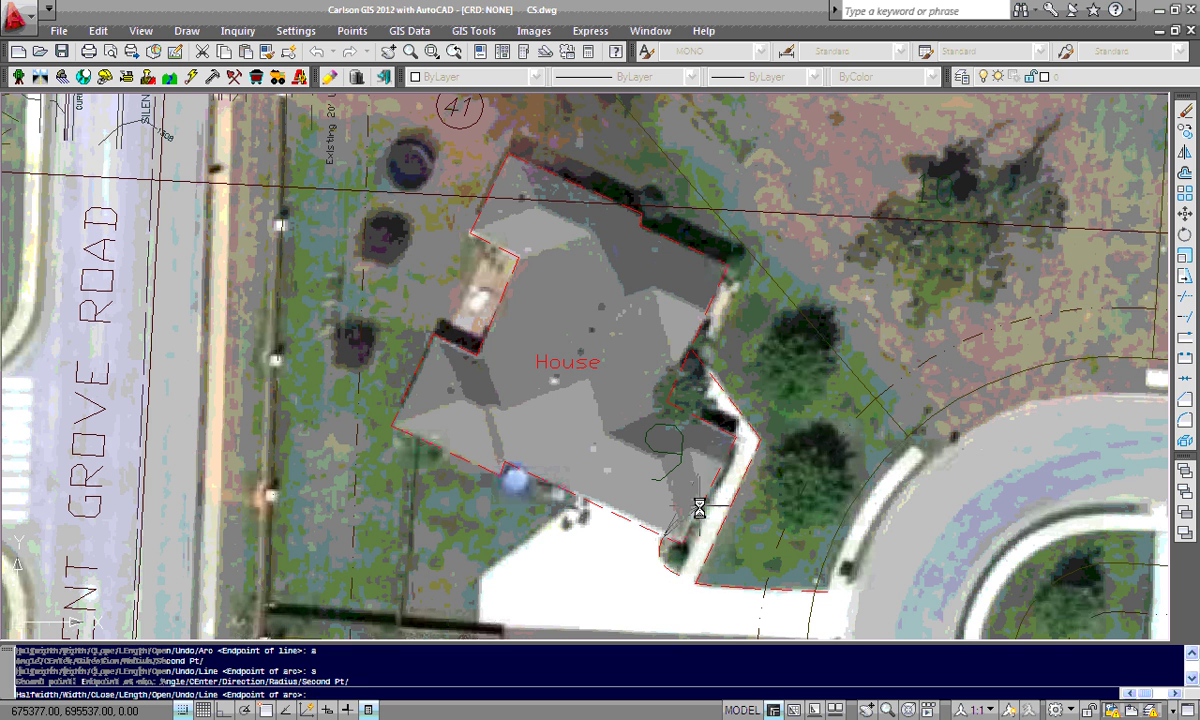
{"action": "key", "text": "Return"}
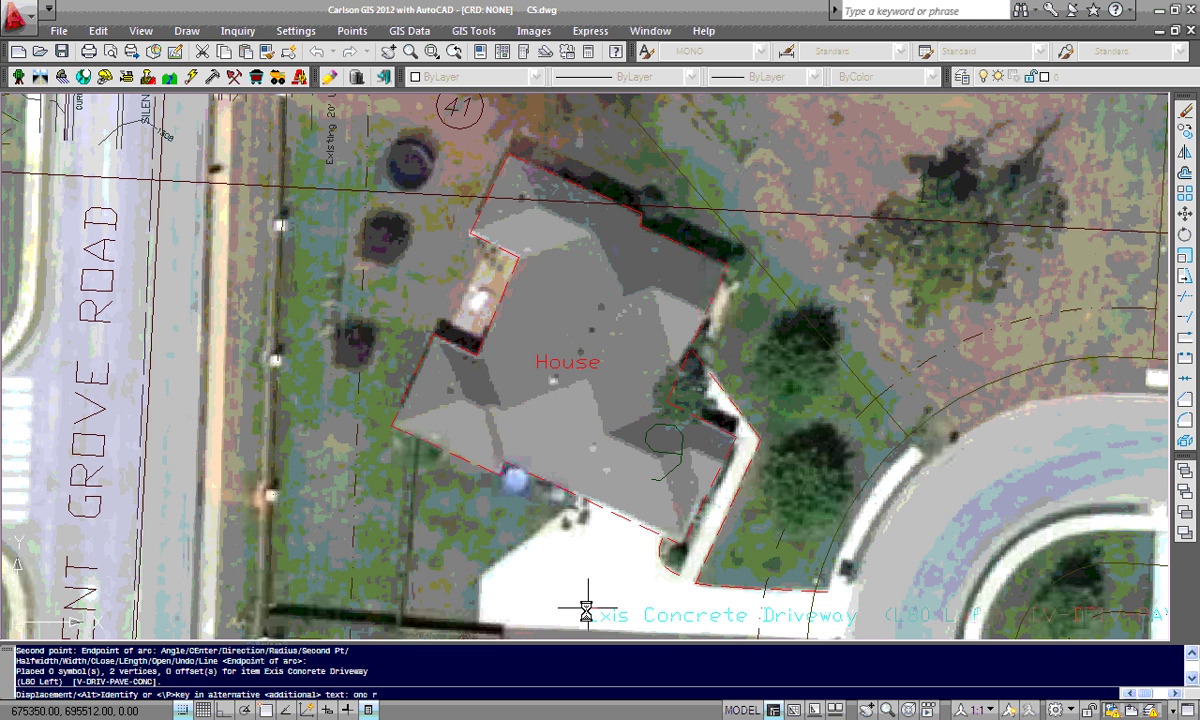
Annotate the driveway with the text onc rive inside its paved area, accepting the default rotation and adding no leader
{"action": "key", "text": "Return"}
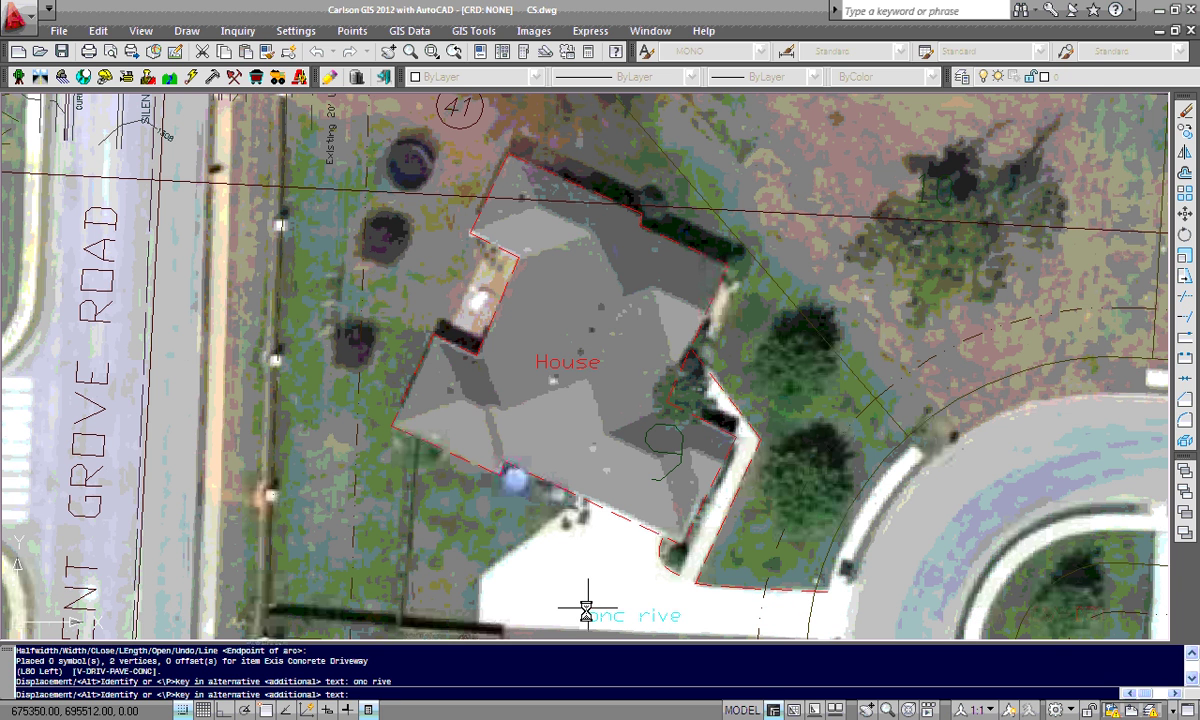
{"action": "left_click", "coordinate": [616, 598]}
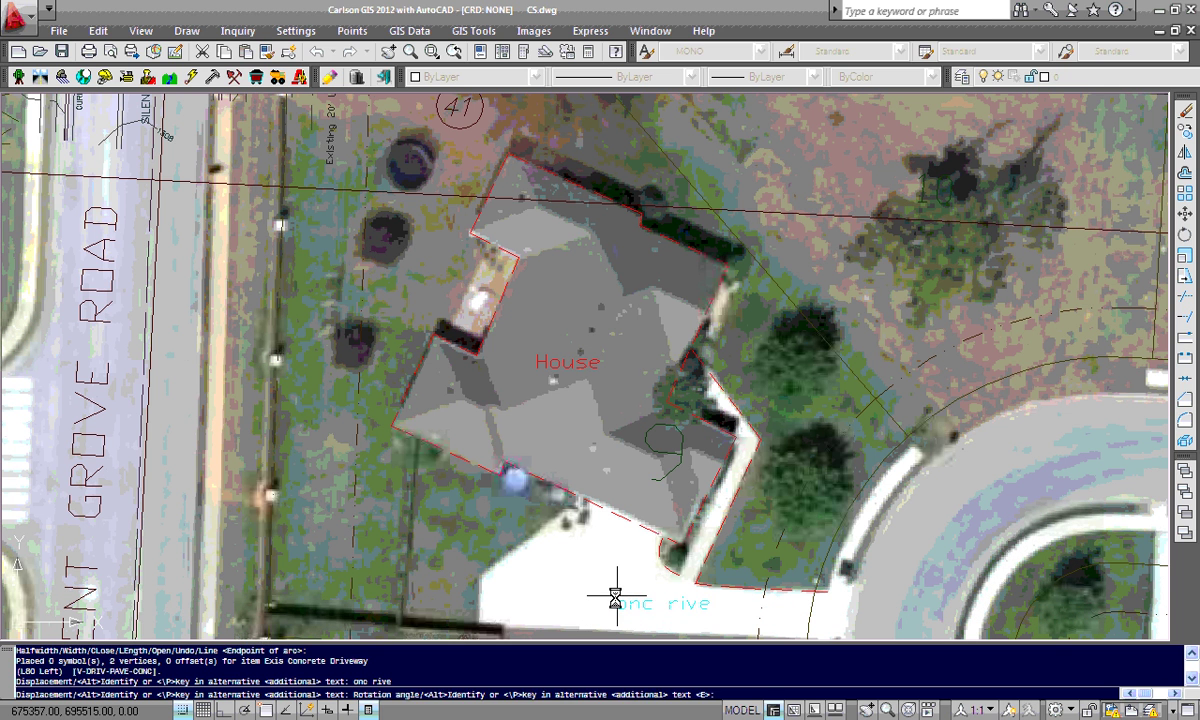
{"action": "key", "text": "Return"}
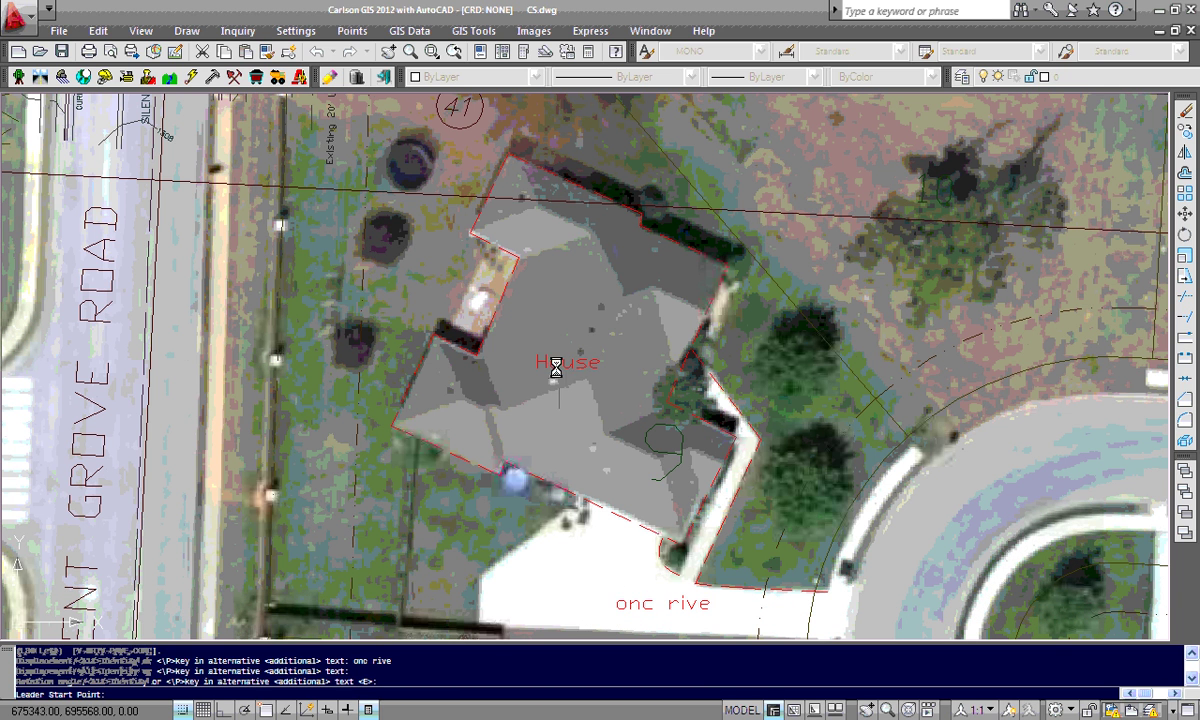
{"action": "key", "text": "Return"}
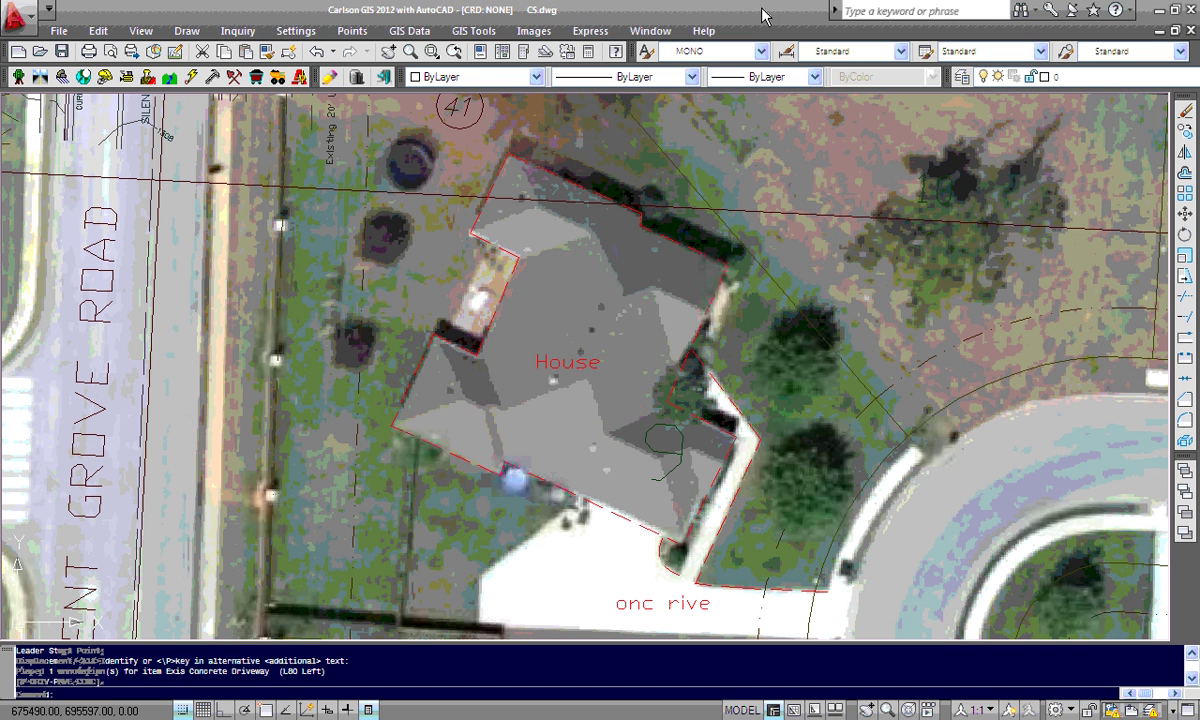
Draw the fence along the east side of Silent Grove Road northward past lot 41 with the Exis Fence (L80 Left) item
{"action": "left_click", "coordinate": [328, 78]}
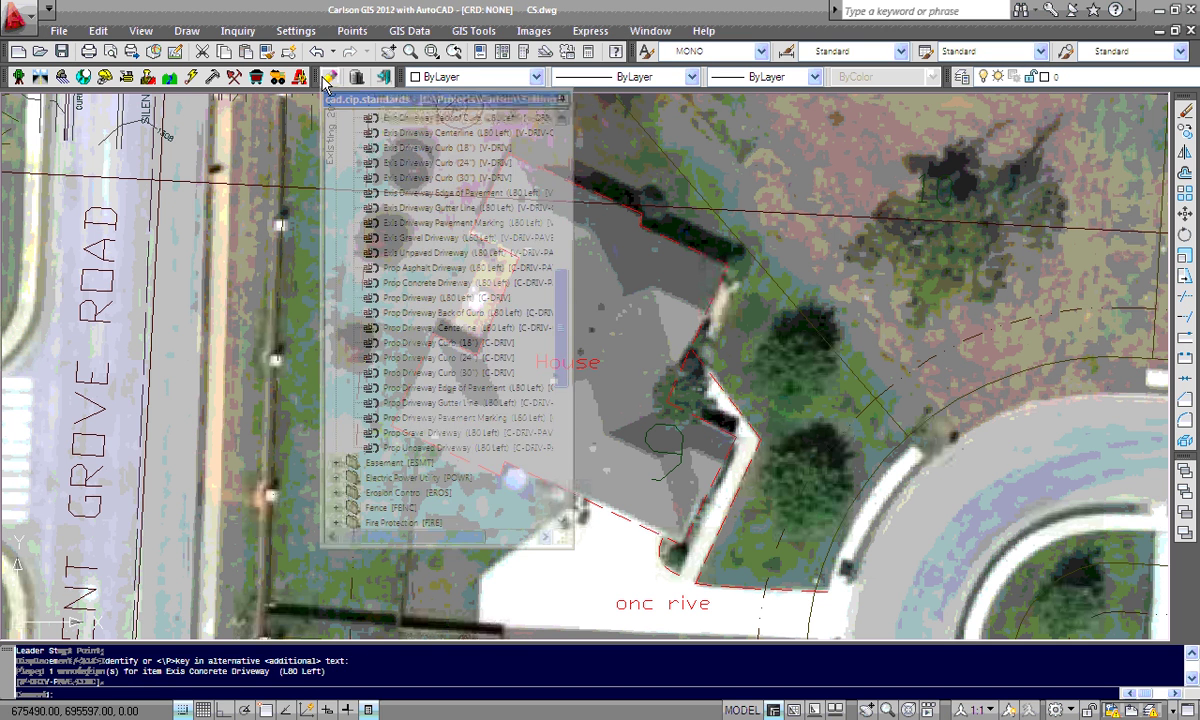
{"action": "left_click_drag", "start_coordinate": [563, 313], "coordinate": [563, 358]}
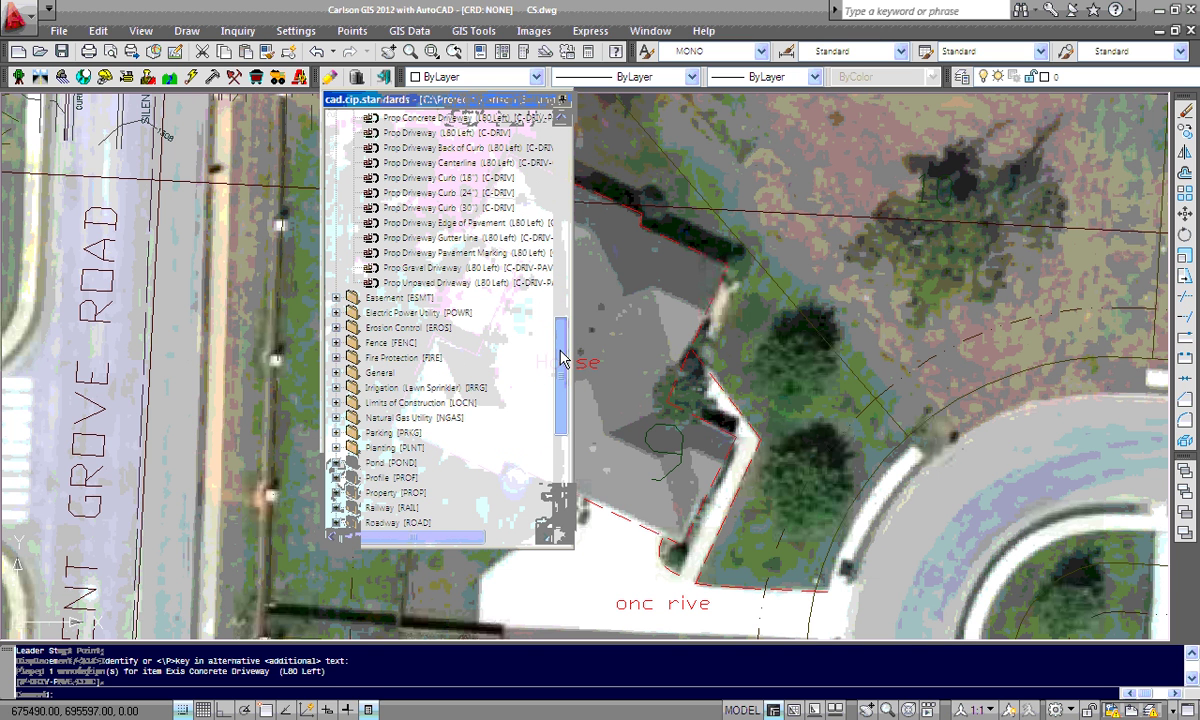
{"action": "left_click", "coordinate": [336, 342]}
{"action": "left_click", "coordinate": [420, 372]}
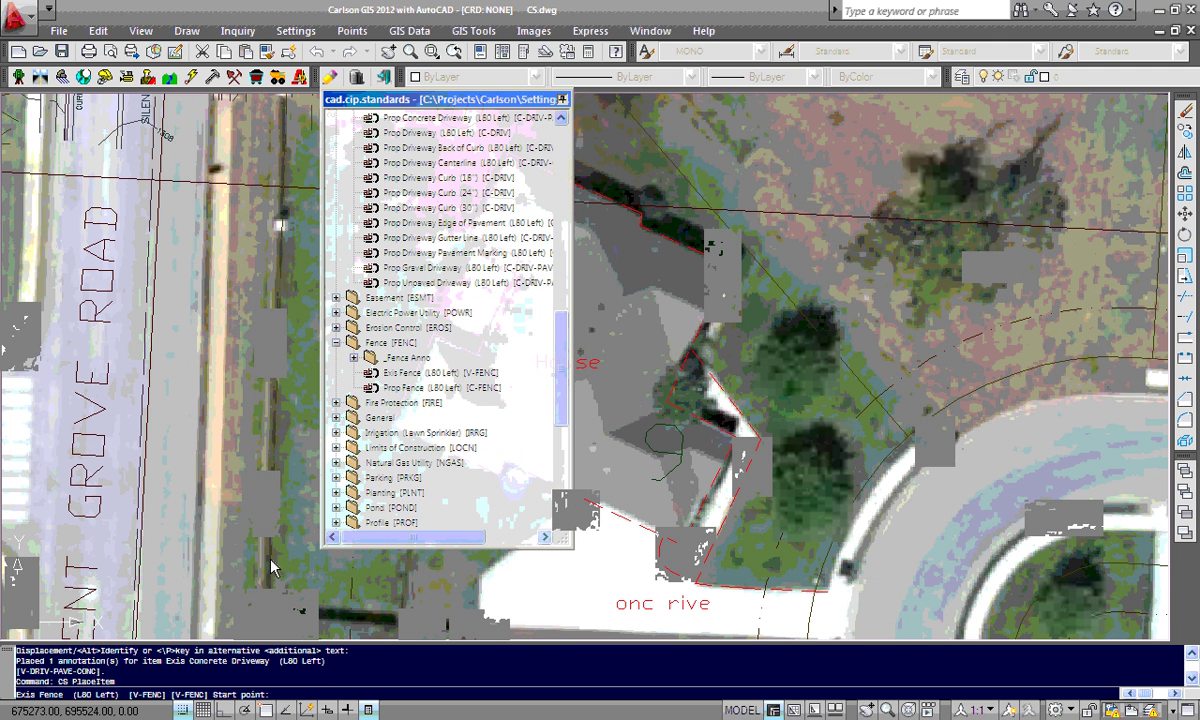
{"action": "left_click", "coordinate": [243, 548]}
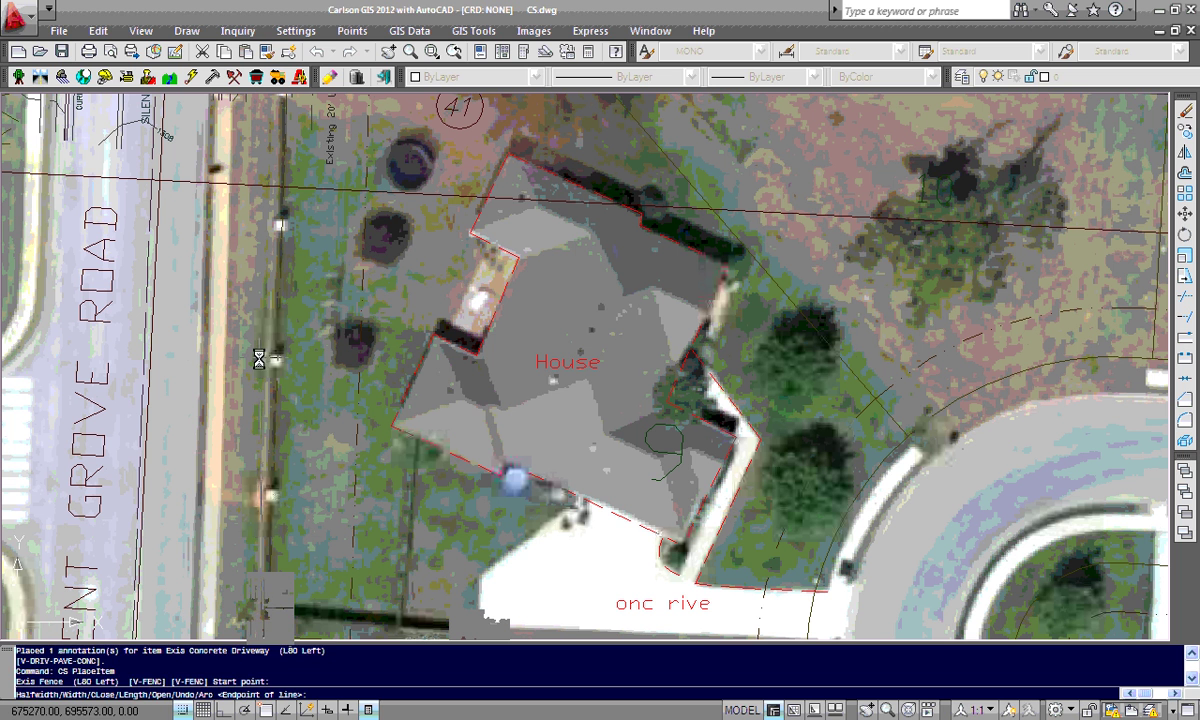
{"action": "left_click", "coordinate": [264, 328]}
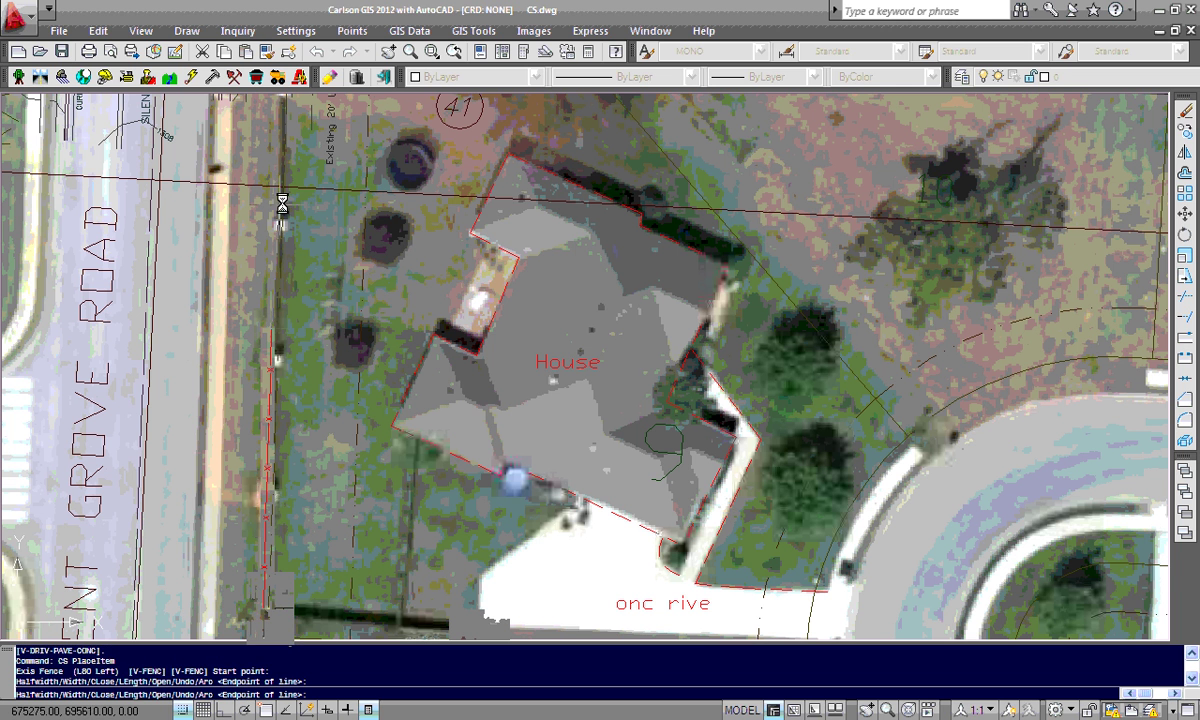
{"action": "left_click", "coordinate": [277, 125]}
{"action": "scroll", "coordinate": [277, 125], "scroll_direction": "down", "scroll_amount": 2}
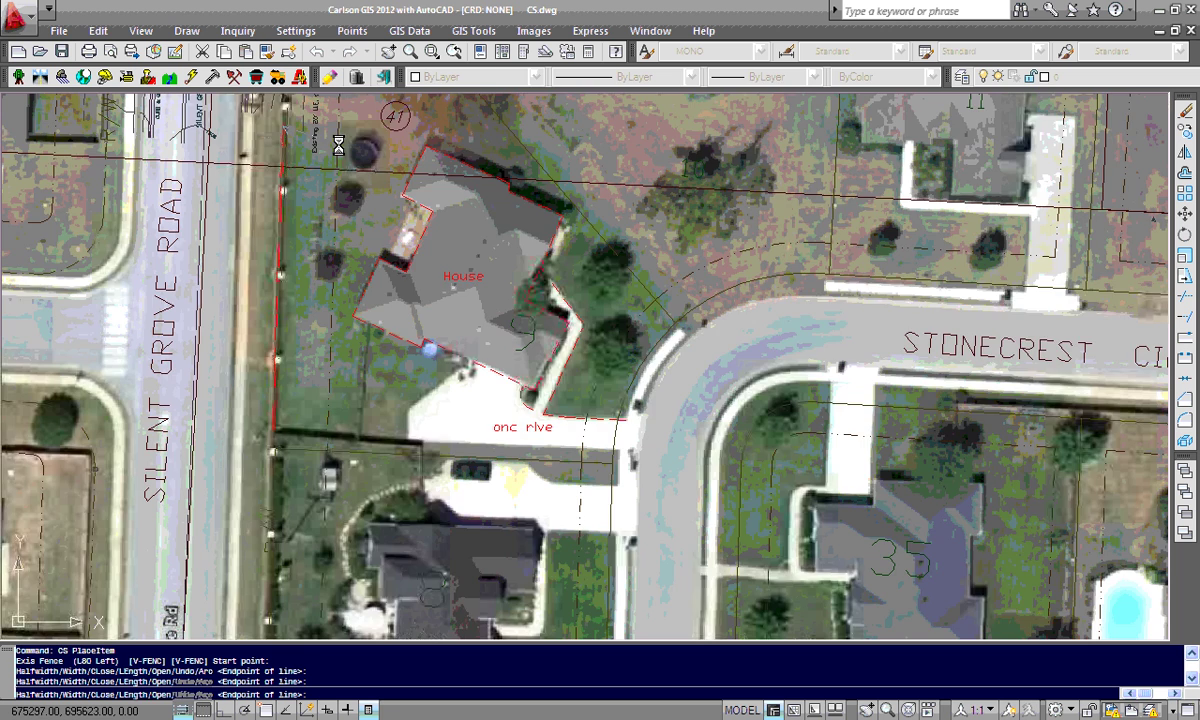
{"action": "scroll", "coordinate": [338, 146], "scroll_direction": "up", "scroll_amount": 2}
{"action": "scroll", "coordinate": [254, 318], "scroll_direction": "up", "scroll_amount": 5}
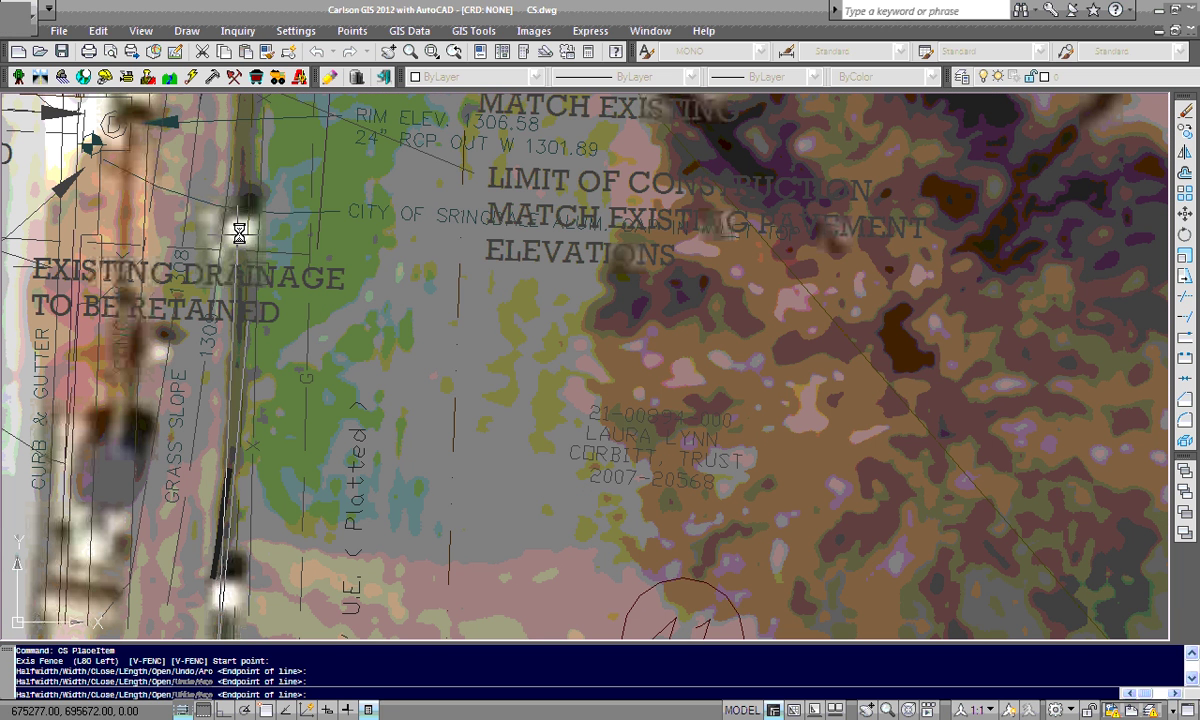
{"action": "key", "text": "Return"}
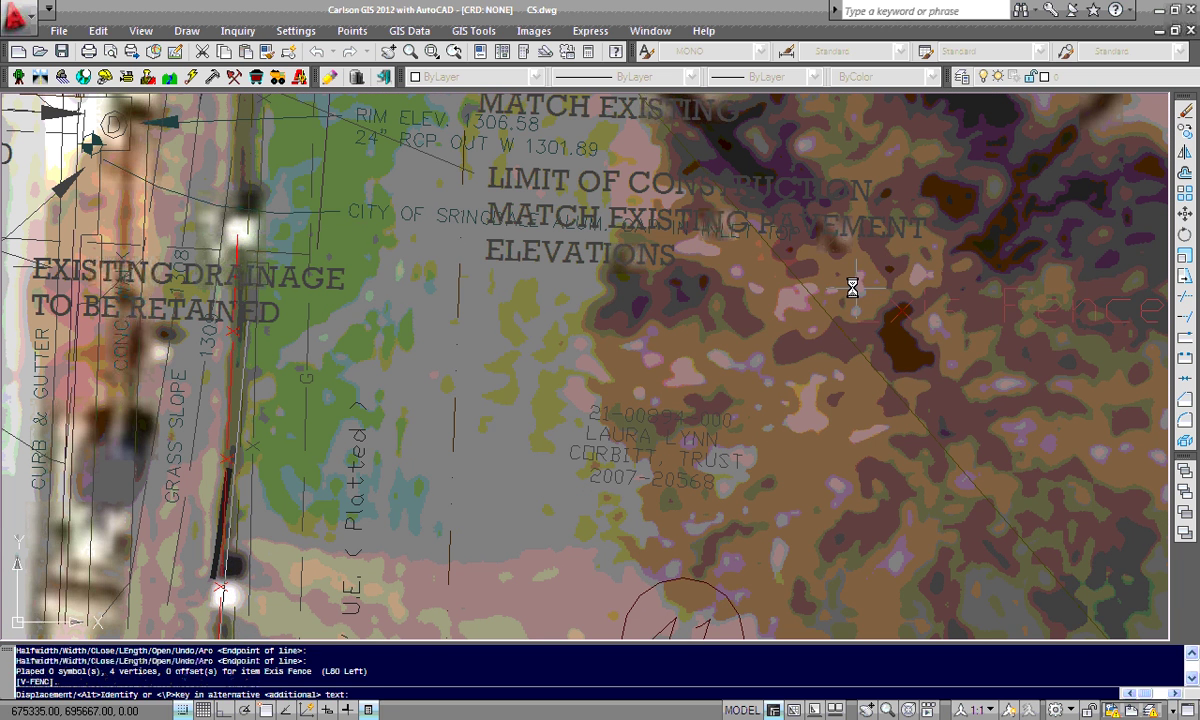
Label the fence beside the house PROTECT FENCE, taking the wording from the existing note near lot 42, with rotation N and no leader
{"action": "scroll", "coordinate": [852, 286], "scroll_direction": "down", "scroll_amount": 2}
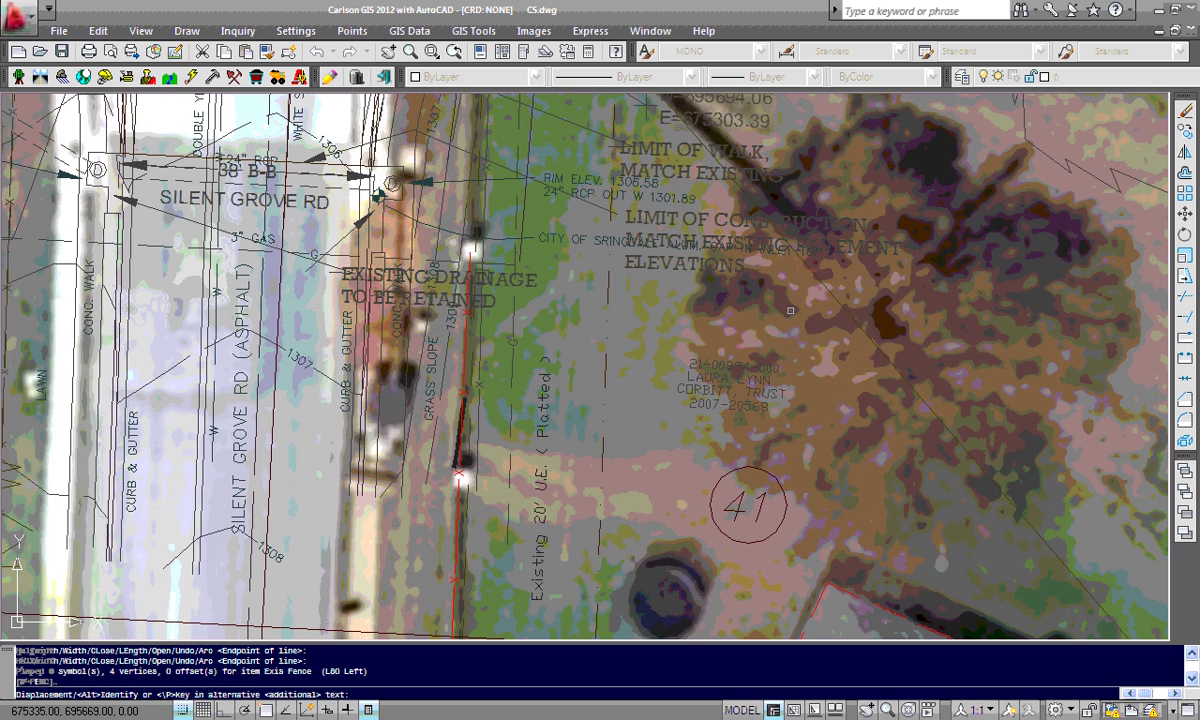
{"action": "middle_click_drag", "start_coordinate": [870, 260], "coordinate": [622, 413]}
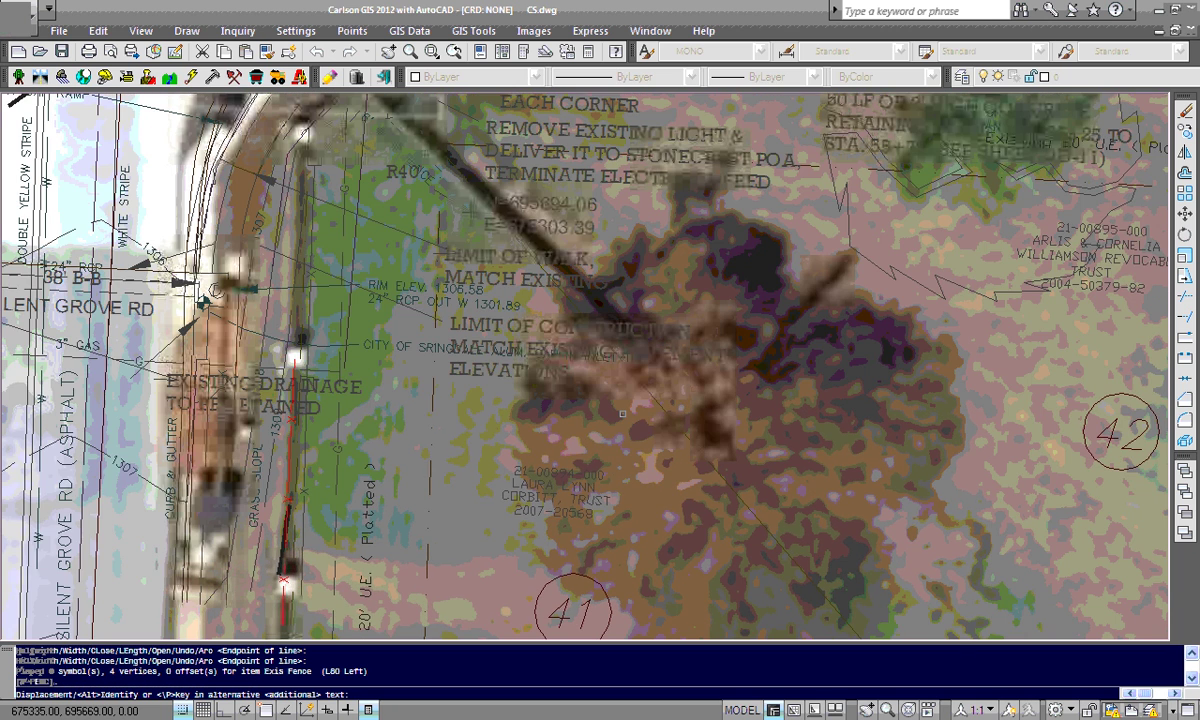
{"action": "mouse_move", "coordinate": [1141, 205]}
{"action": "middle_mouse_down"}
{"action": "mouse_move", "coordinate": [1013, 340]}
{"action": "mouse_move", "coordinate": [743, 350]}
{"action": "middle_mouse_up"}
{"action": "type", "text": "PROTECT"}
{"action": "key", "text": "Return"}
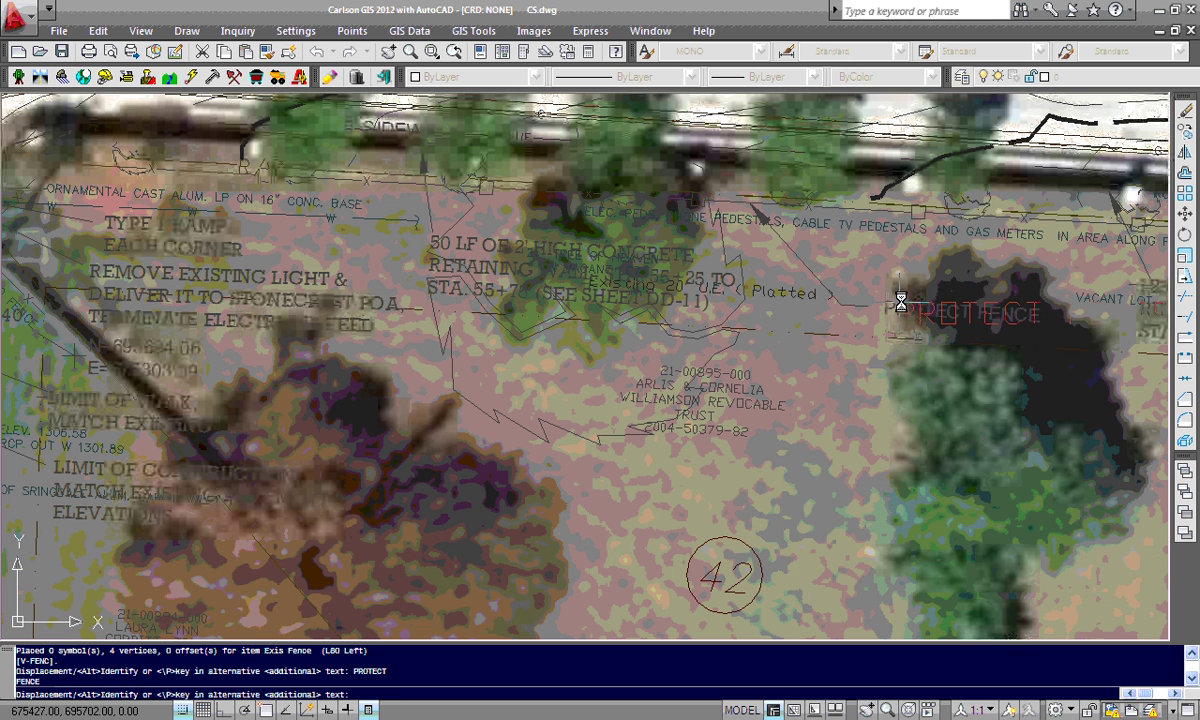
{"action": "left_click", "coordinate": [900, 302]}
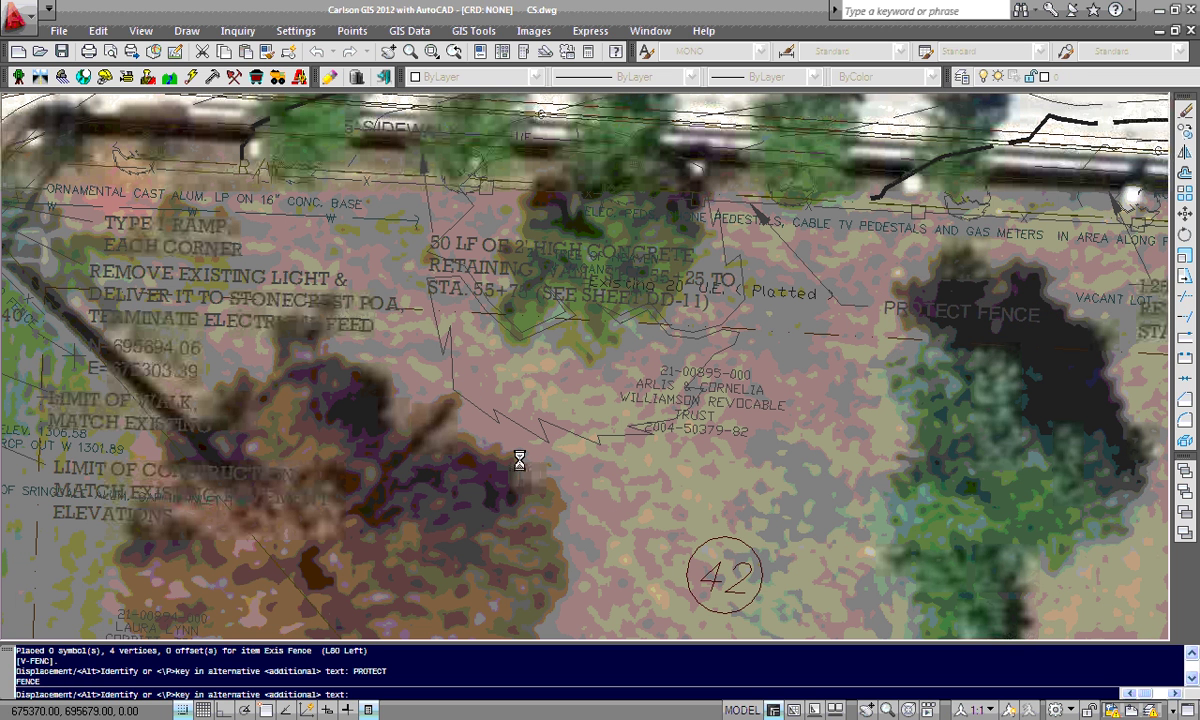
{"action": "scroll", "coordinate": [519, 460], "scroll_direction": "down", "scroll_amount": 2}
{"action": "middle_click_drag", "start_coordinate": [519, 460], "coordinate": [613, 213]}
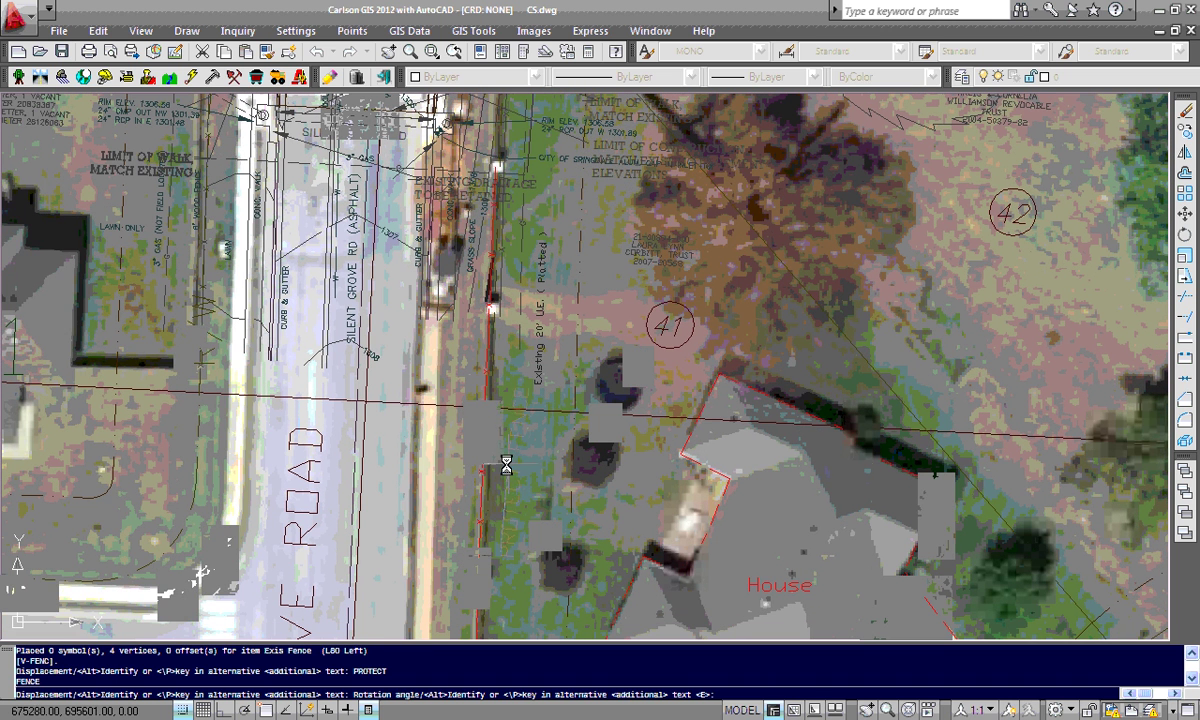
{"action": "left_click", "coordinate": [472, 438]}
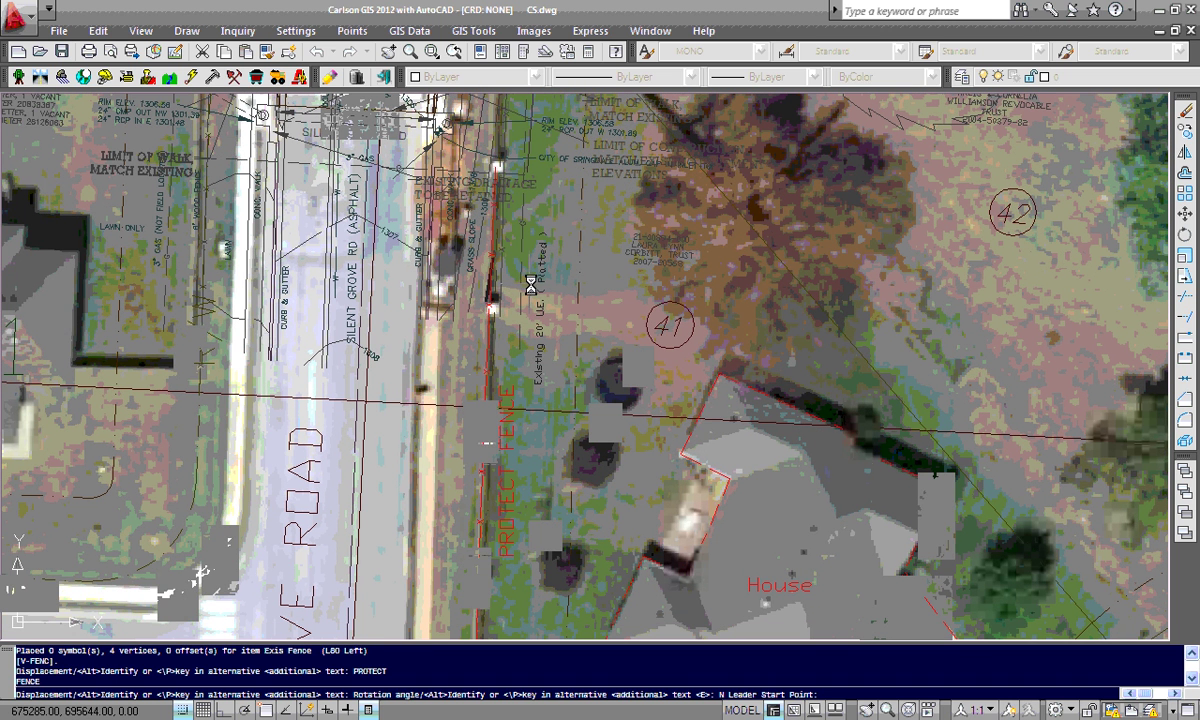
{"action": "key", "text": "Return"}
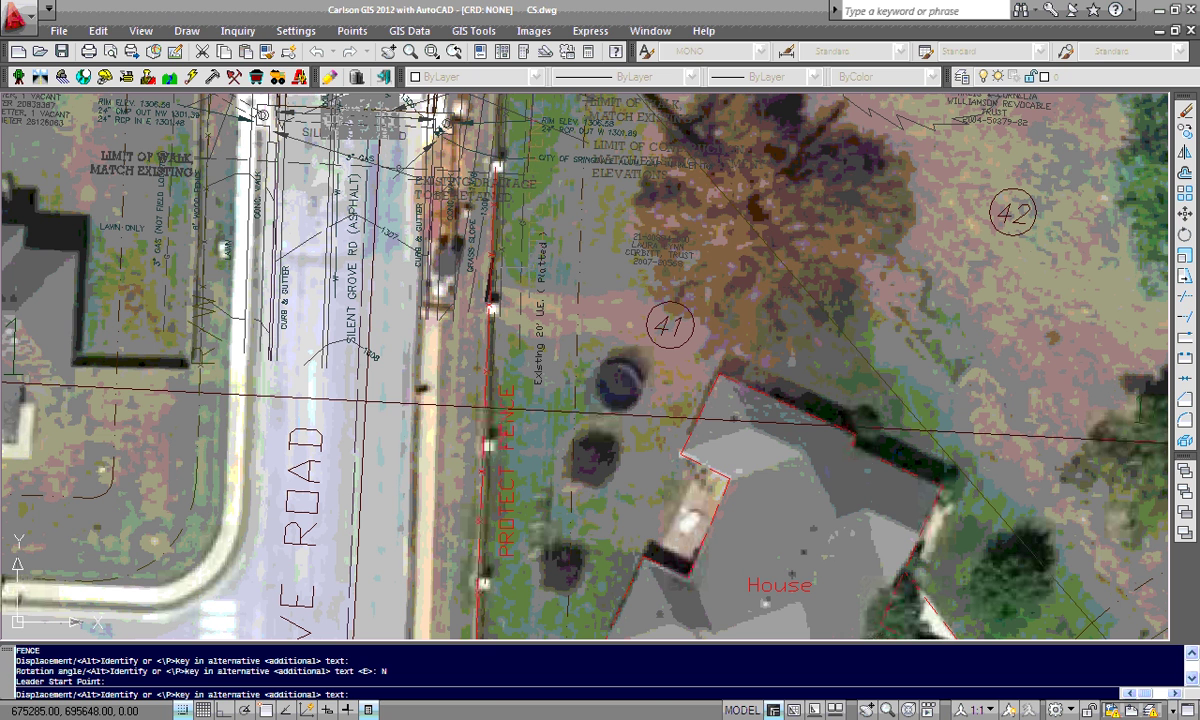
Place a second PROTECT FENCE label farther north at rotation N 7d35'41" E, with a leader from the fence, and end the annotation
{"action": "key", "text": "Return"}
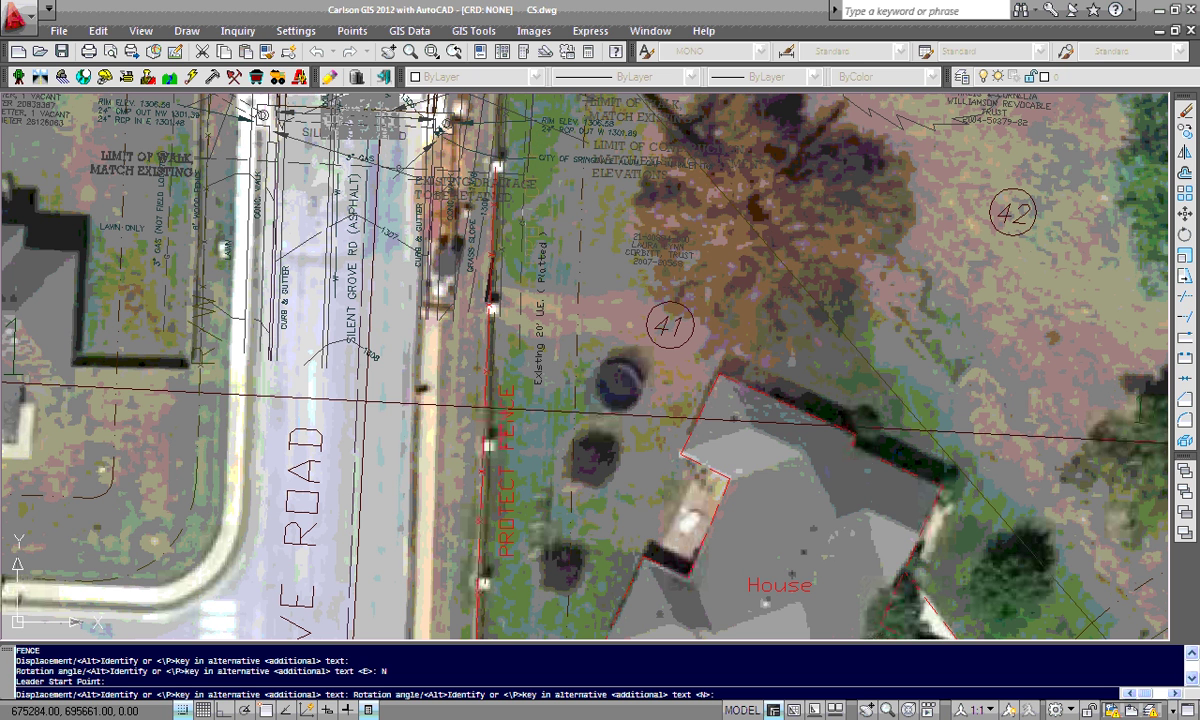
{"action": "key", "text": "Return"}
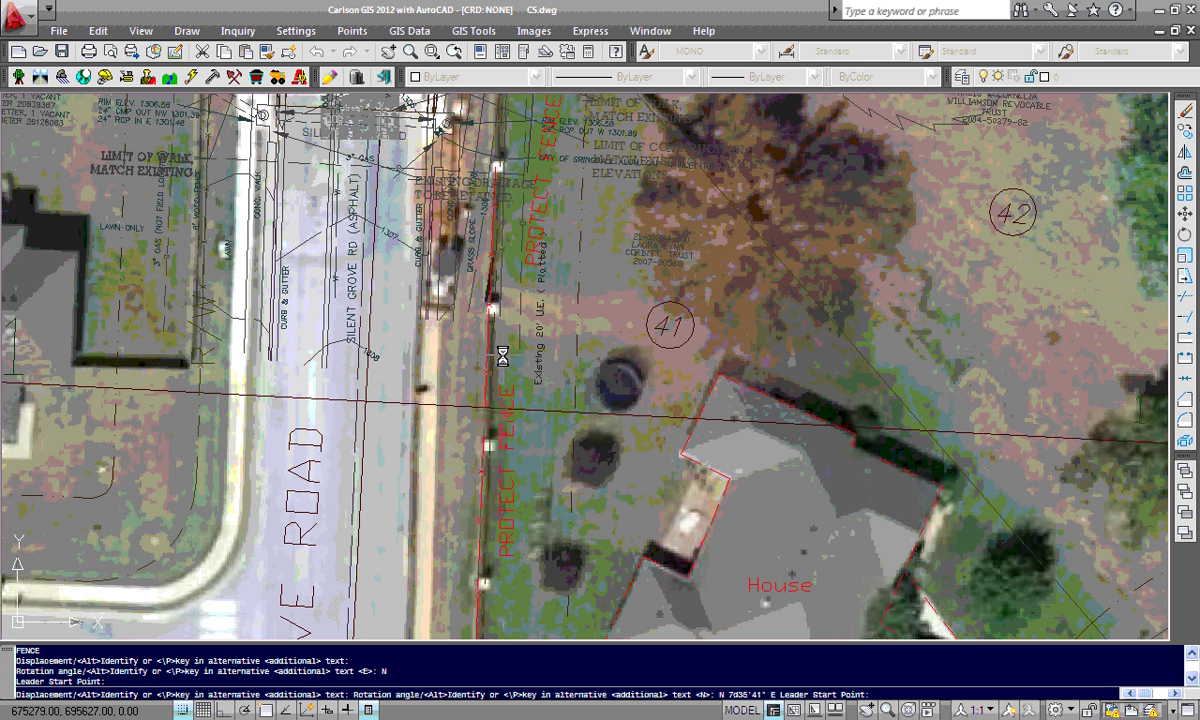
{"action": "left_click", "coordinate": [500, 355]}
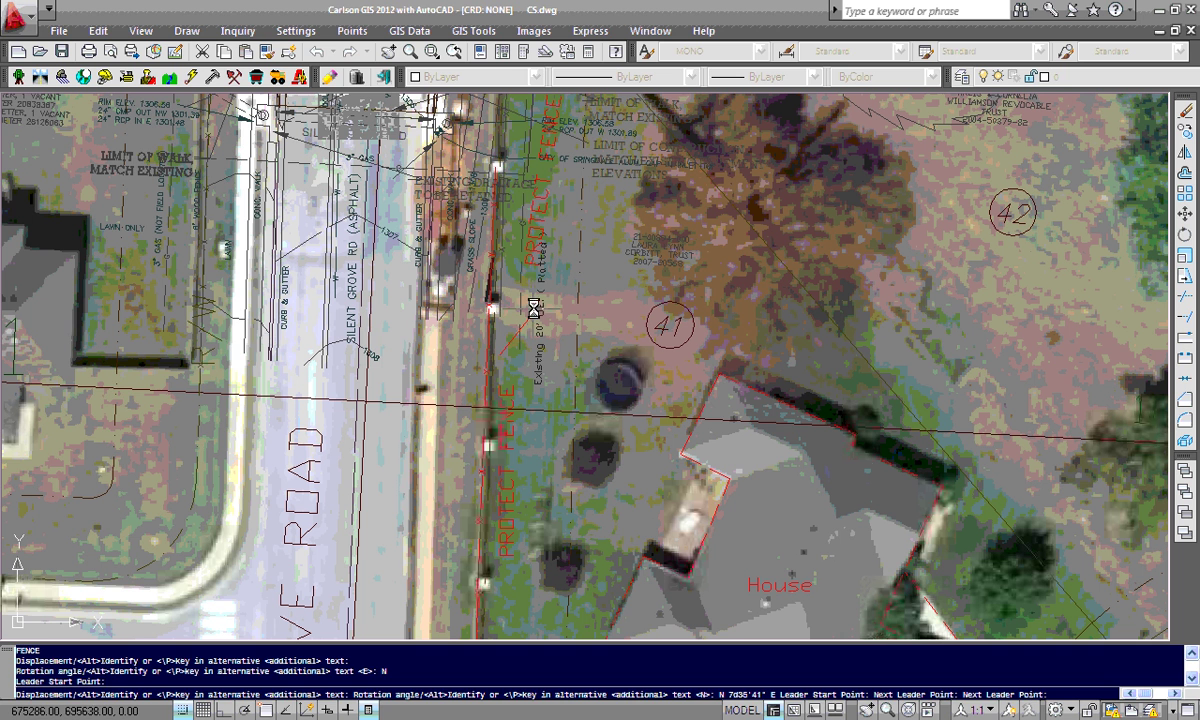
{"action": "left_click", "coordinate": [553, 285]}
{"action": "key", "text": "Return"}
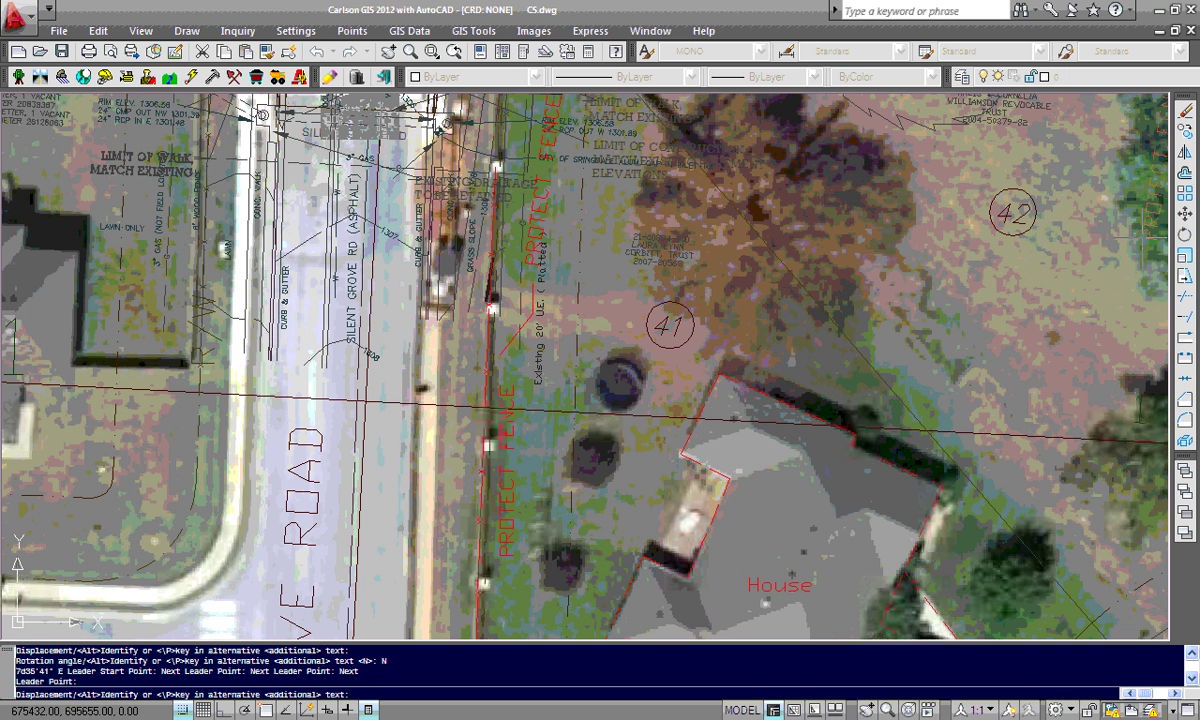
{"action": "key", "text": "Escape"}
{"action": "key", "text": "Escape"}
{"action": "key", "text": "Escape"}
{"action": "key", "text": "Escape"}
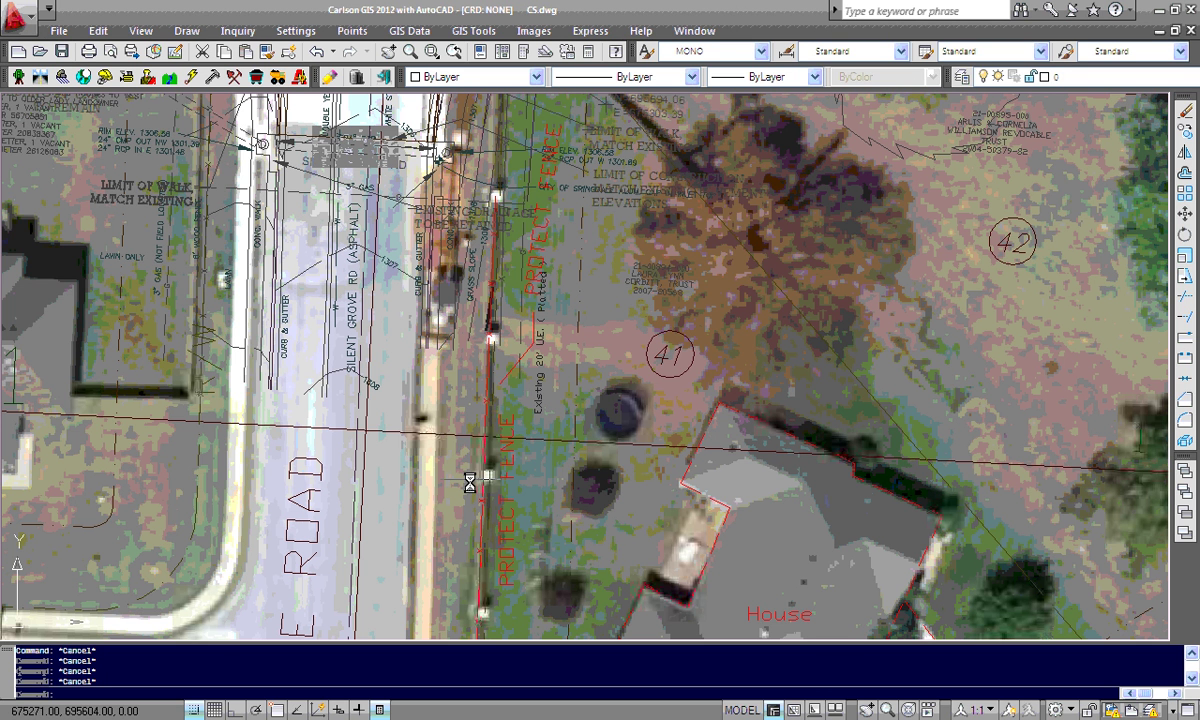
Draw the sidewalk's inner edge from the house's east side down to the driveway with the Exis Sidewalk (L80 Left) item, adding no text
{"action": "mouse_move", "coordinate": [753, 550]}
{"action": "middle_mouse_down"}
{"action": "mouse_move", "coordinate": [689, 438]}
{"action": "mouse_move", "coordinate": [694, 380]}
{"action": "middle_mouse_up"}
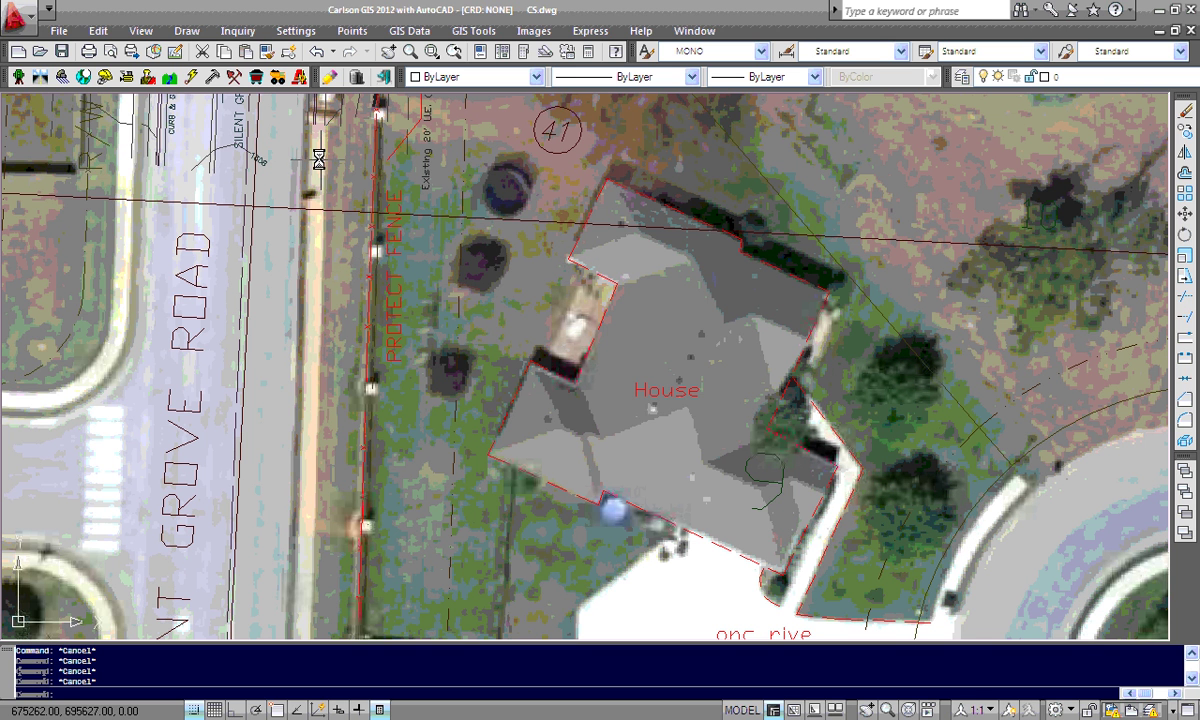
{"action": "left_click", "coordinate": [325, 78]}
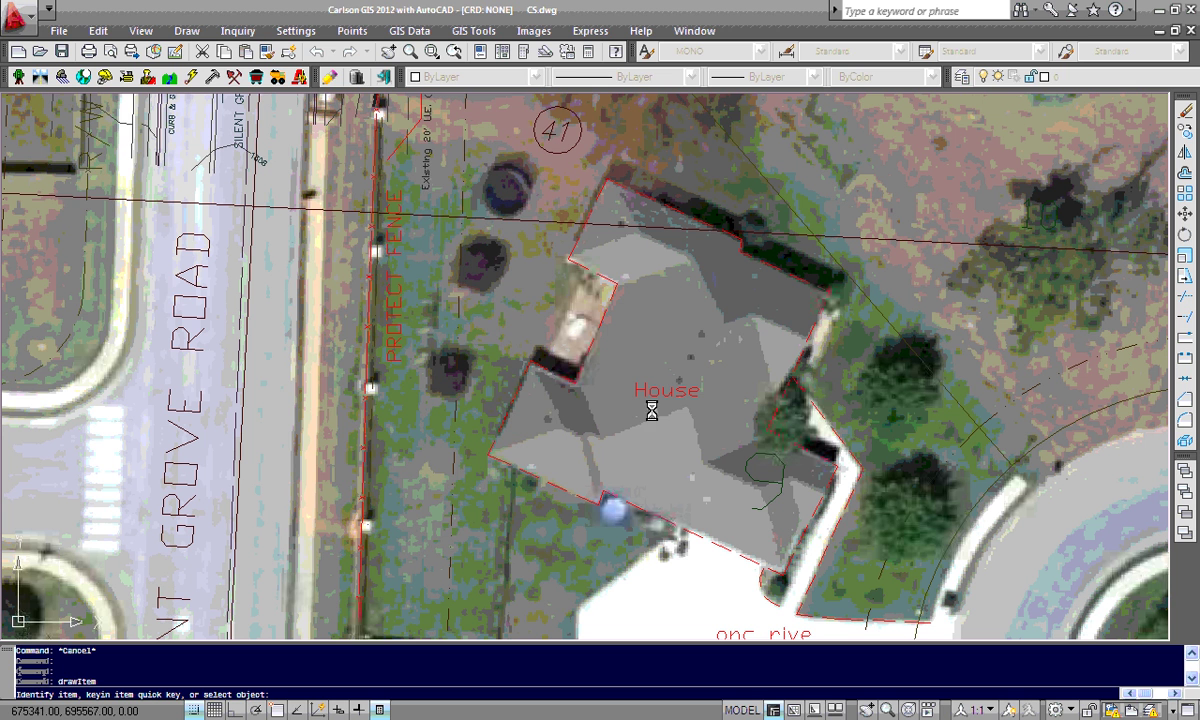
{"action": "left_click", "coordinate": [818, 410]}
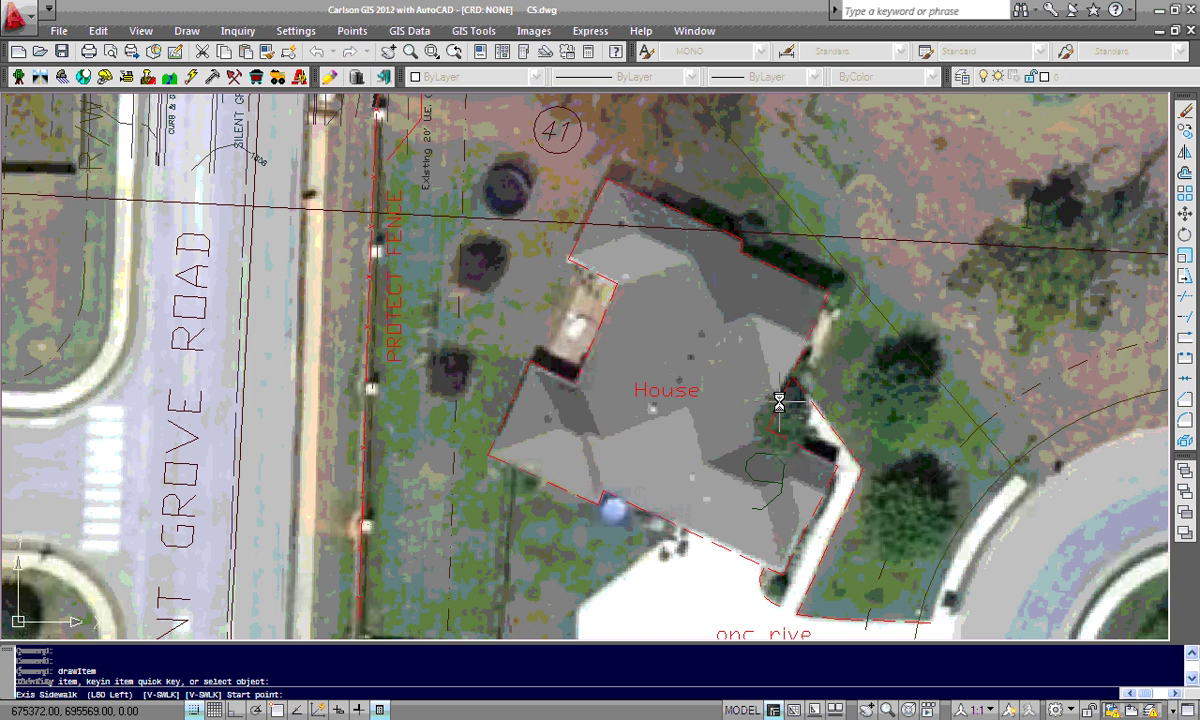
{"action": "left_click", "coordinate": [779, 403]}
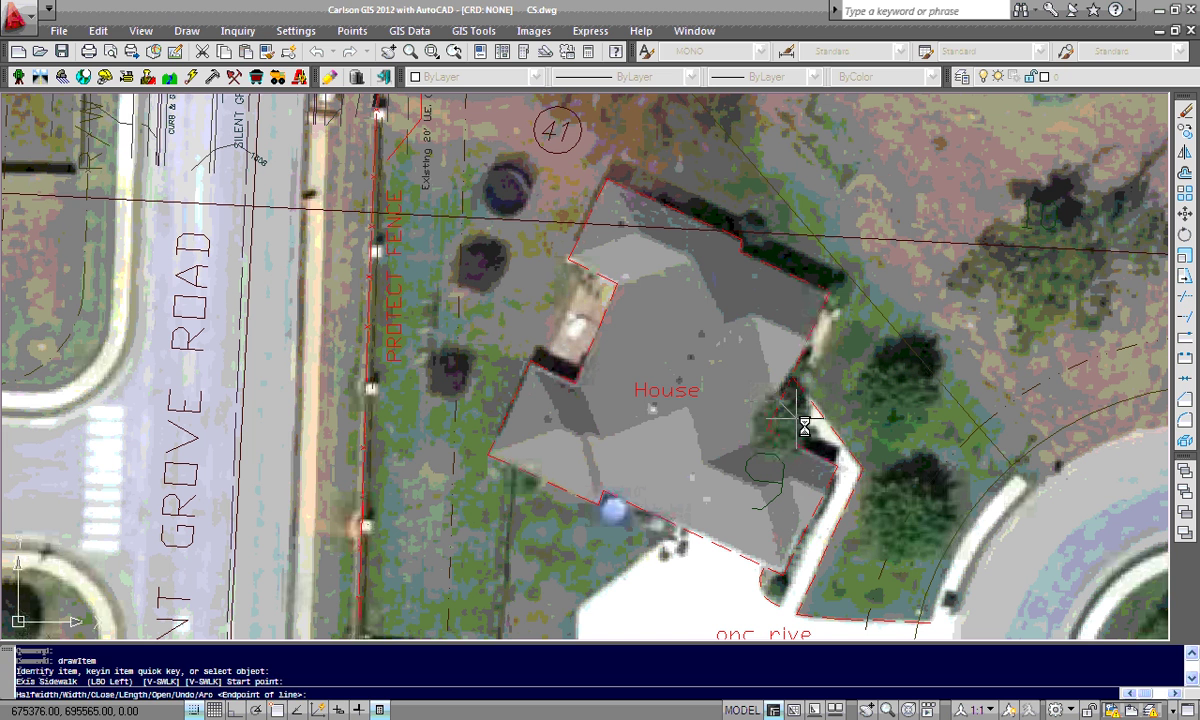
{"action": "left_click", "coordinate": [838, 470]}
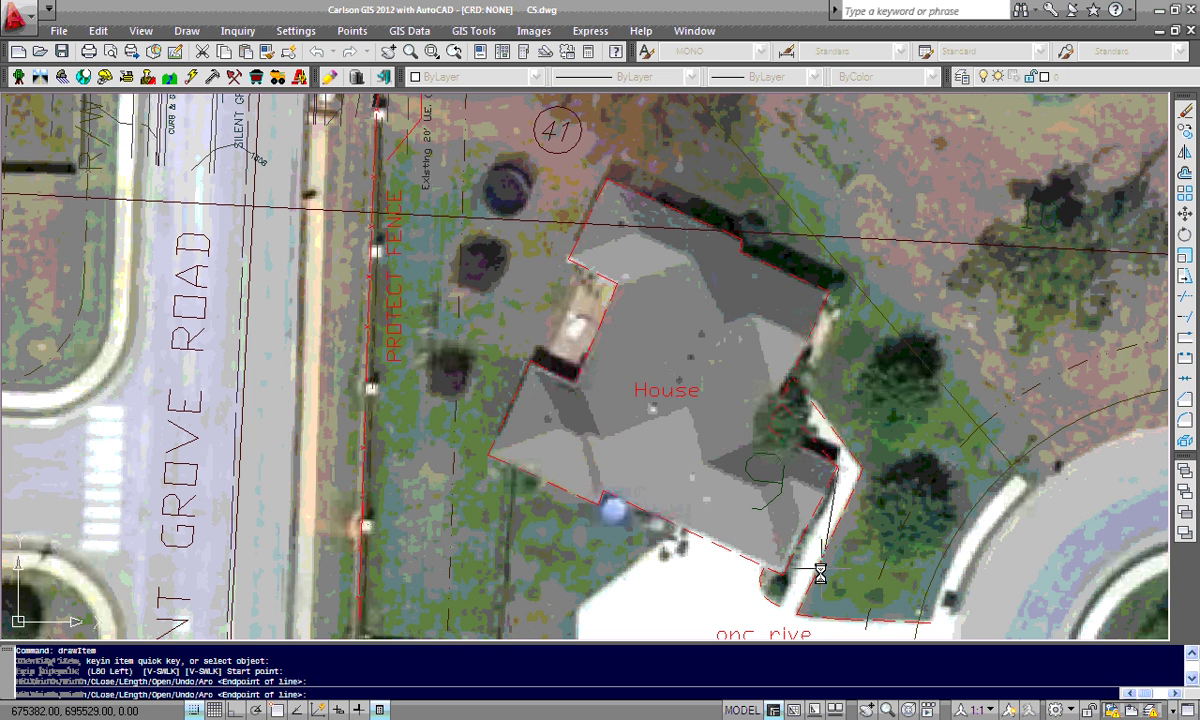
{"action": "left_click", "coordinate": [781, 608]}
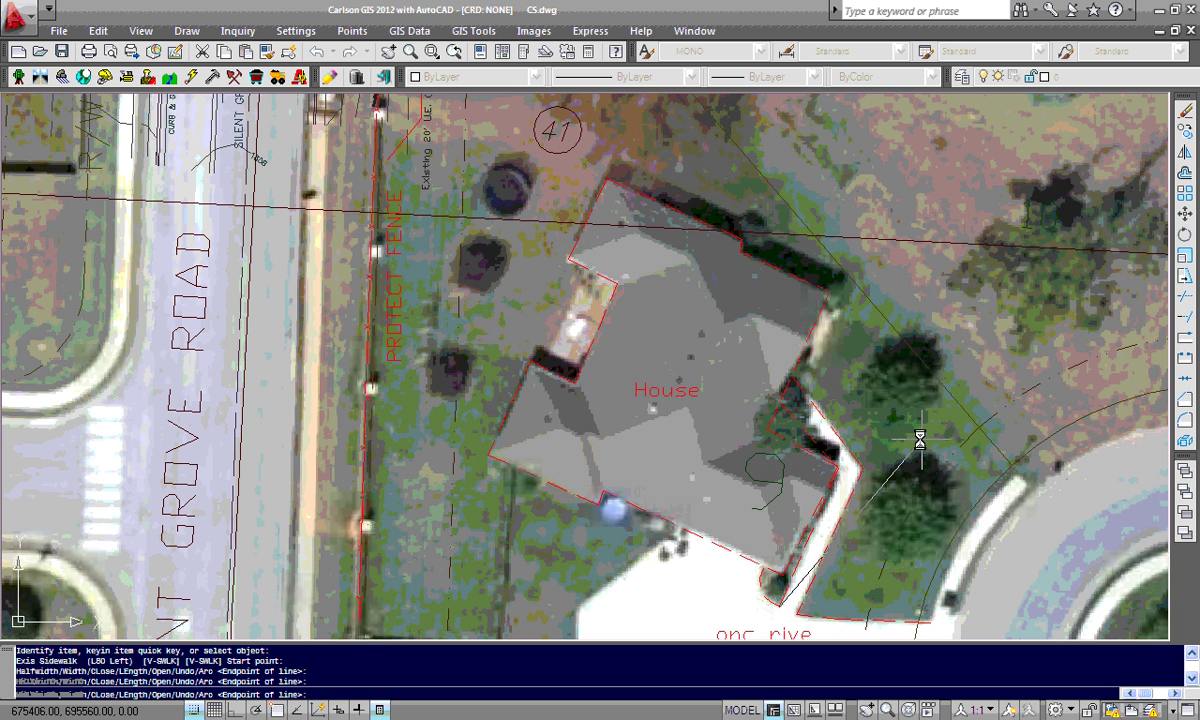
{"action": "key", "text": "Return"}
{"action": "key", "text": "Return"}
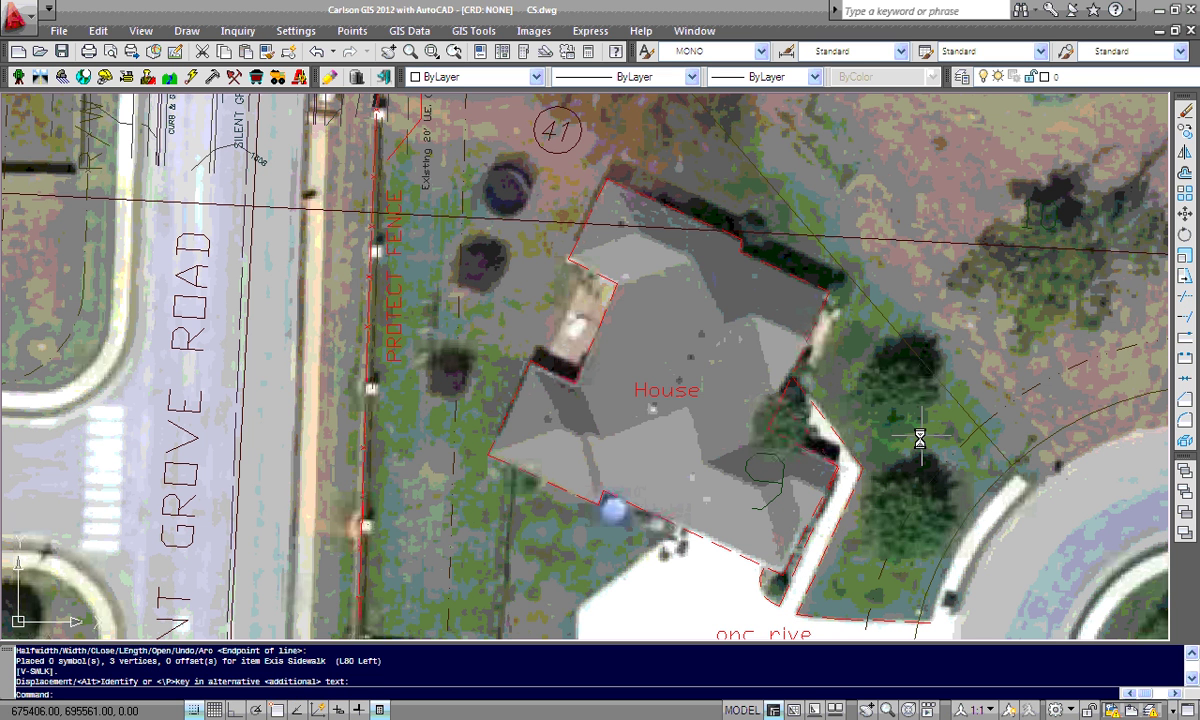
Place one Exis Tree or Shrub (deciduous) symbol on the southernmost tree between the fence and the house, adding no text
{"action": "middle_click_drag", "start_coordinate": [611, 335], "coordinate": [689, 339]}
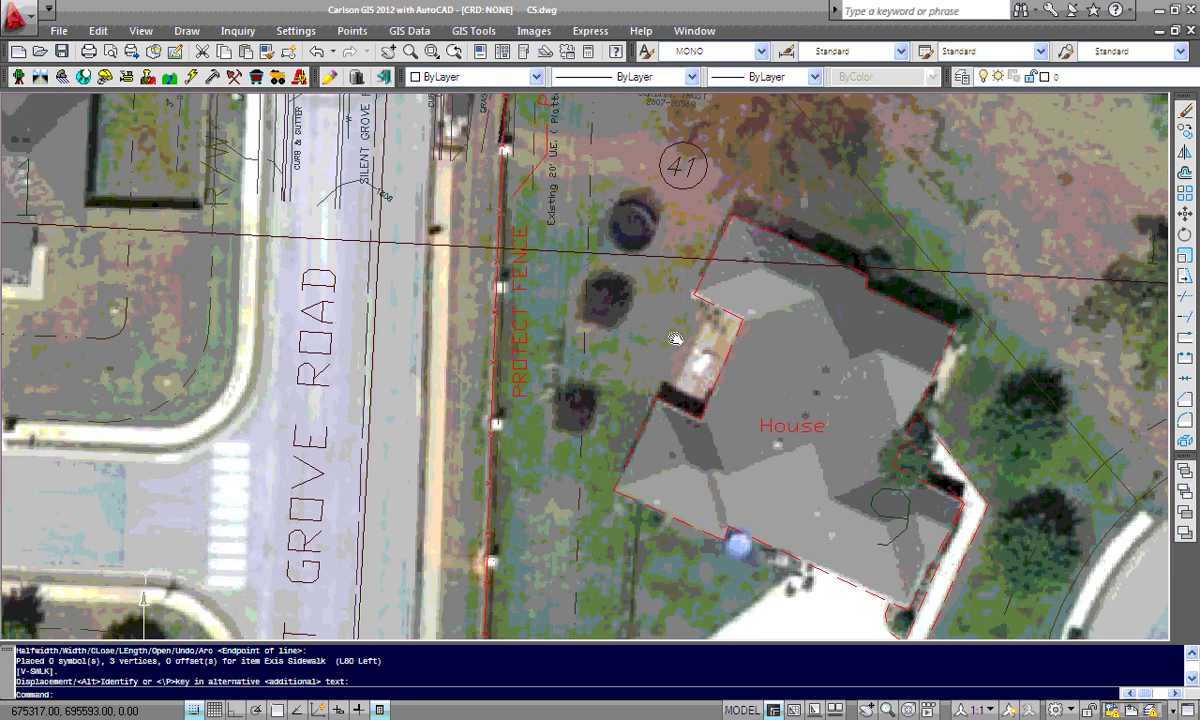
{"action": "left_click", "coordinate": [329, 76]}
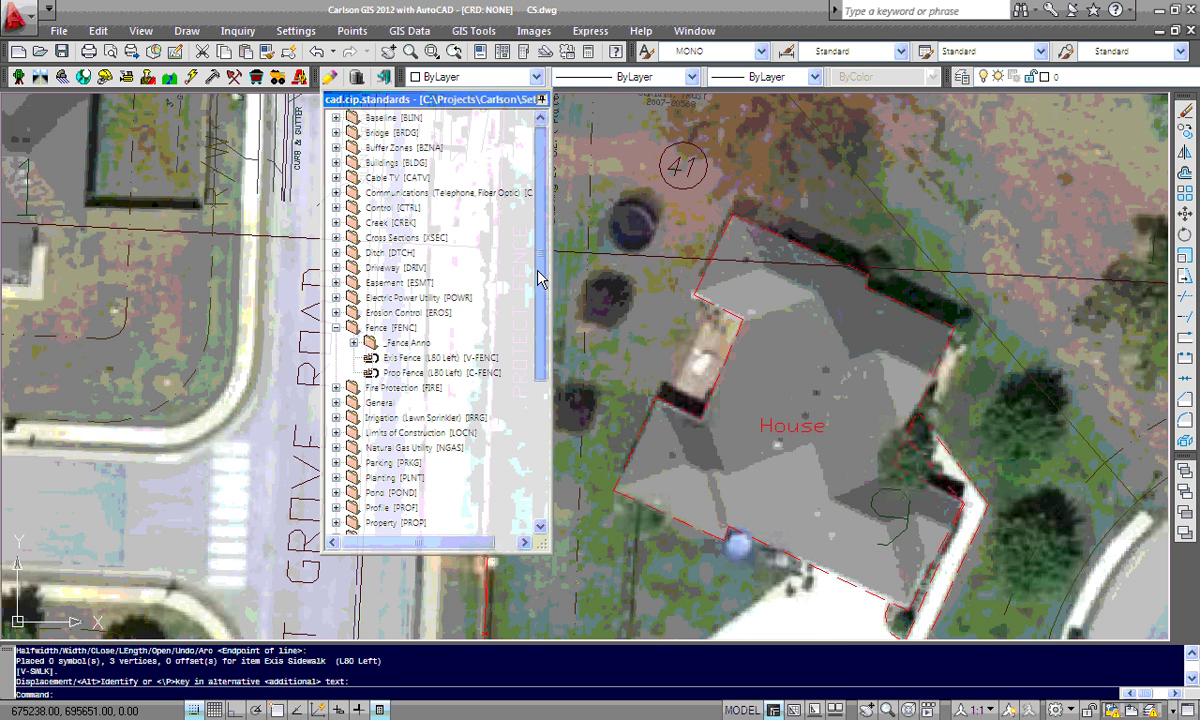
{"action": "left_click_drag", "start_coordinate": [540, 278], "coordinate": [538, 322]}
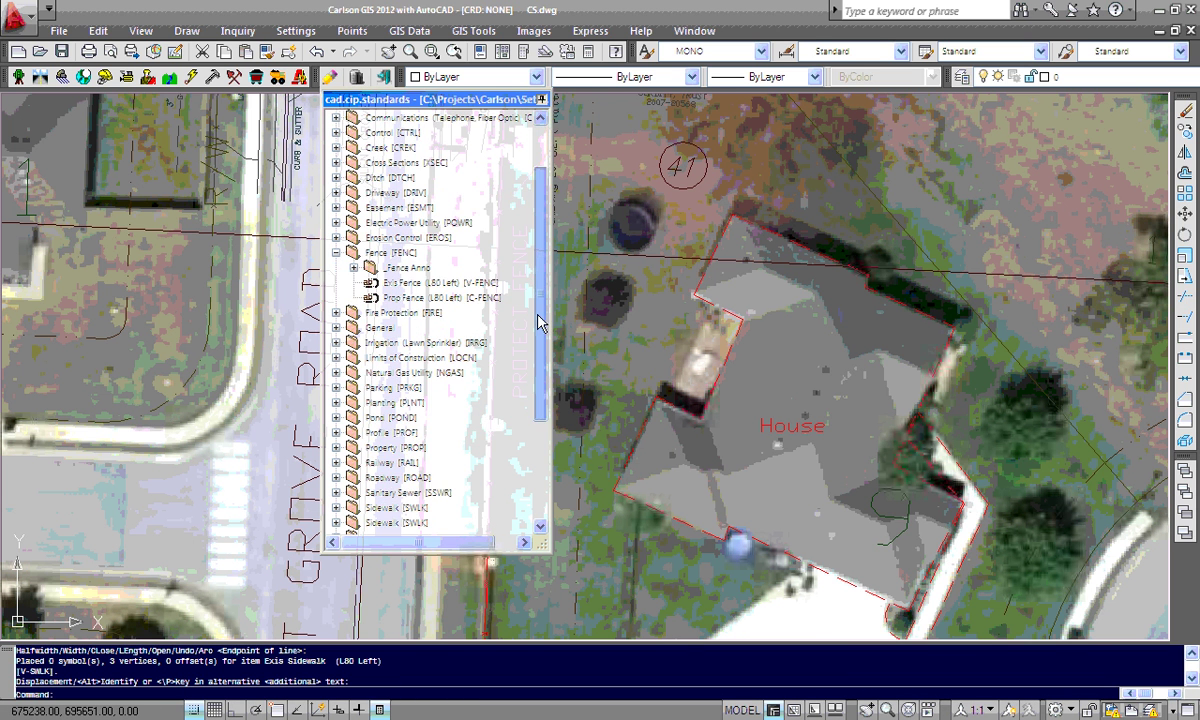
{"action": "left_click", "coordinate": [336, 402]}
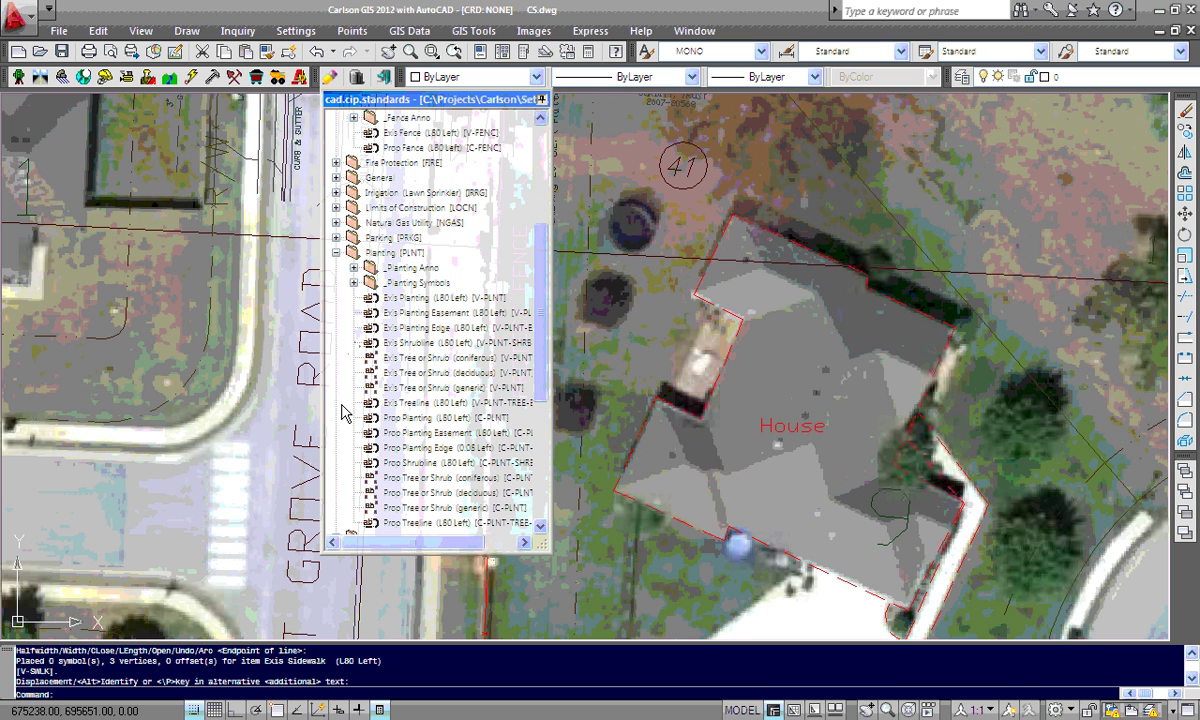
{"action": "left_click", "coordinate": [443, 372]}
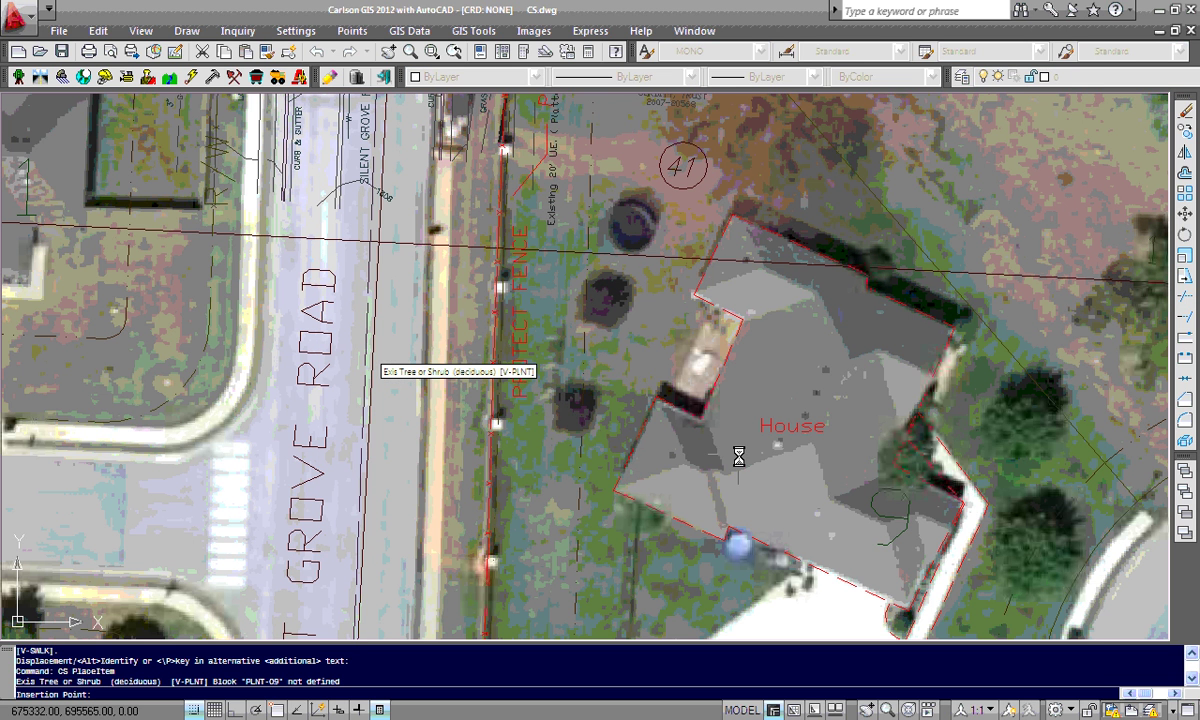
{"action": "left_click", "coordinate": [578, 405]}
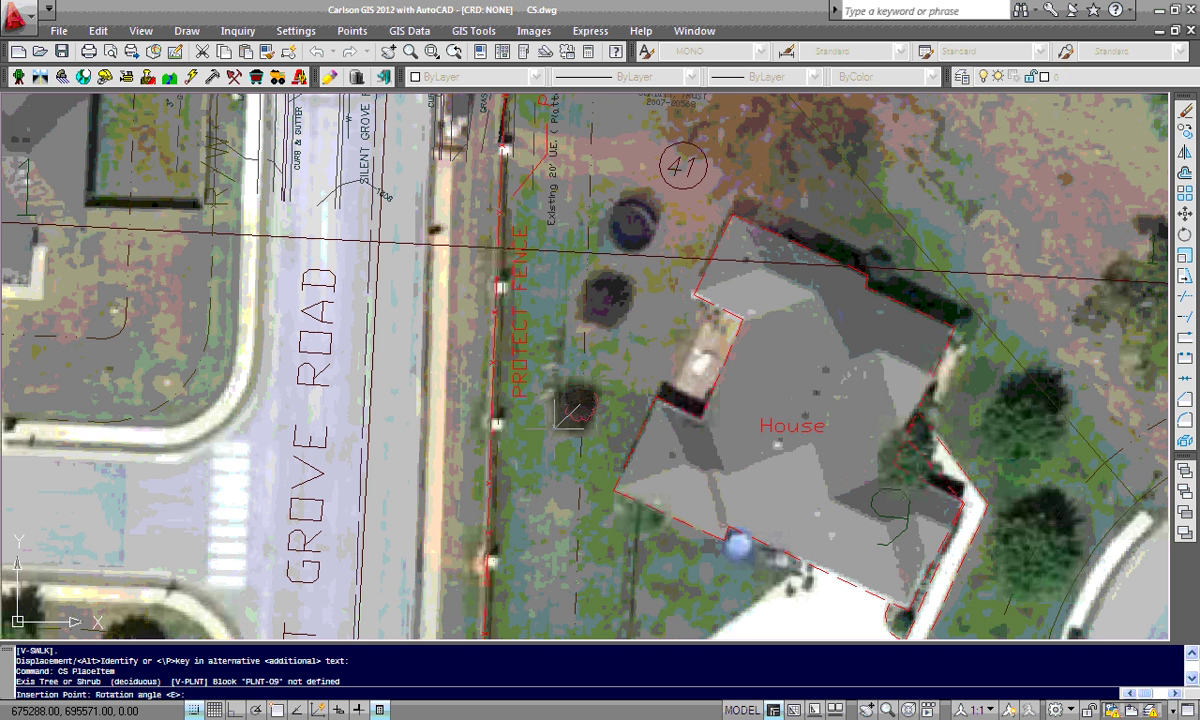
{"action": "left_click", "coordinate": [616, 419]}
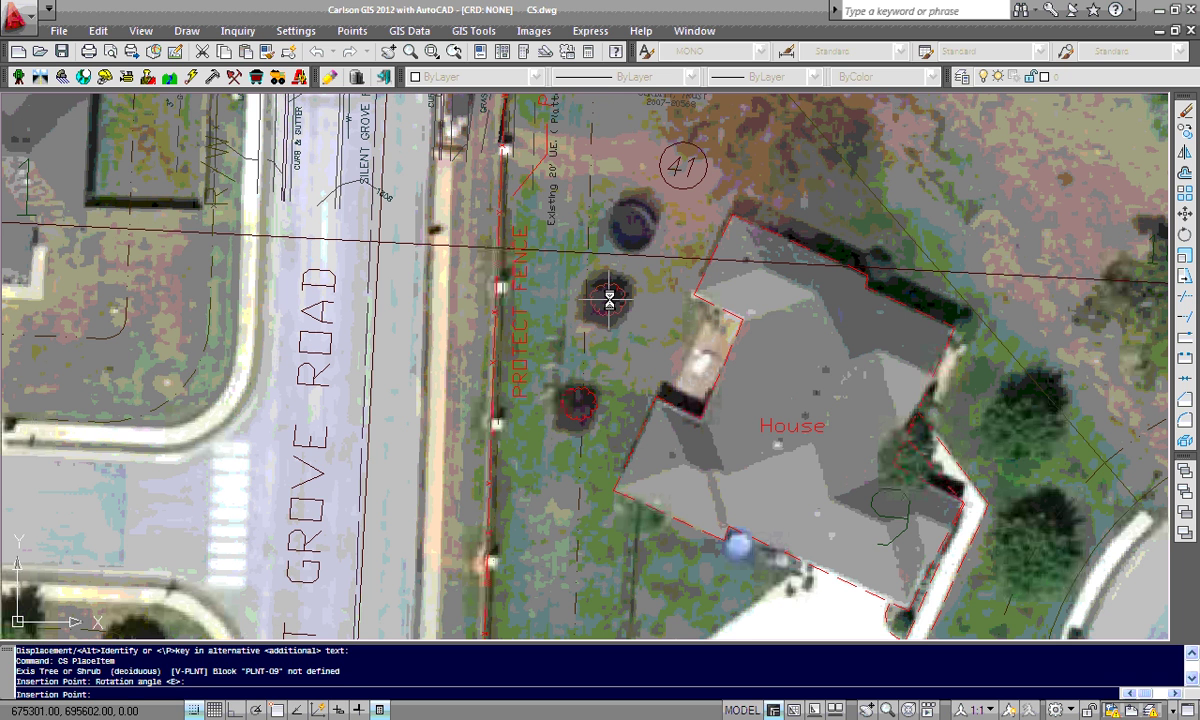
{"action": "key", "text": "Return"}
{"action": "key", "text": "Return"}
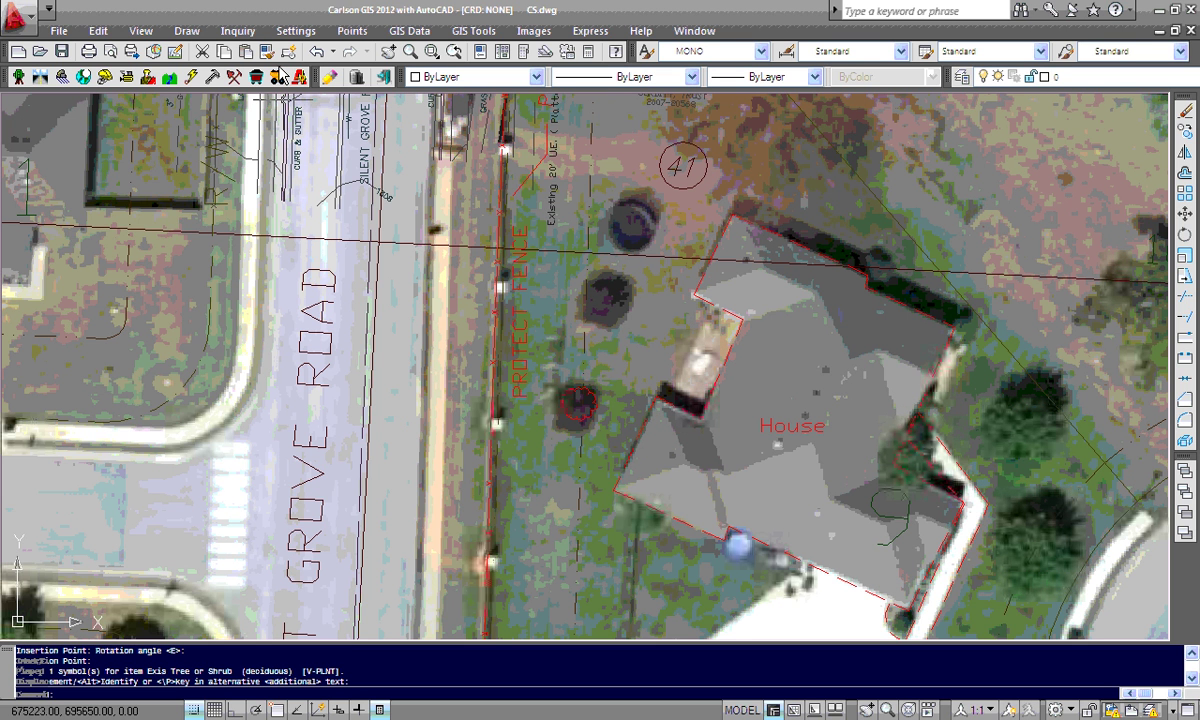
Set the drawing's horizontal scale to 20 in the drawing setup
{"action": "left_click", "coordinate": [296, 31]}
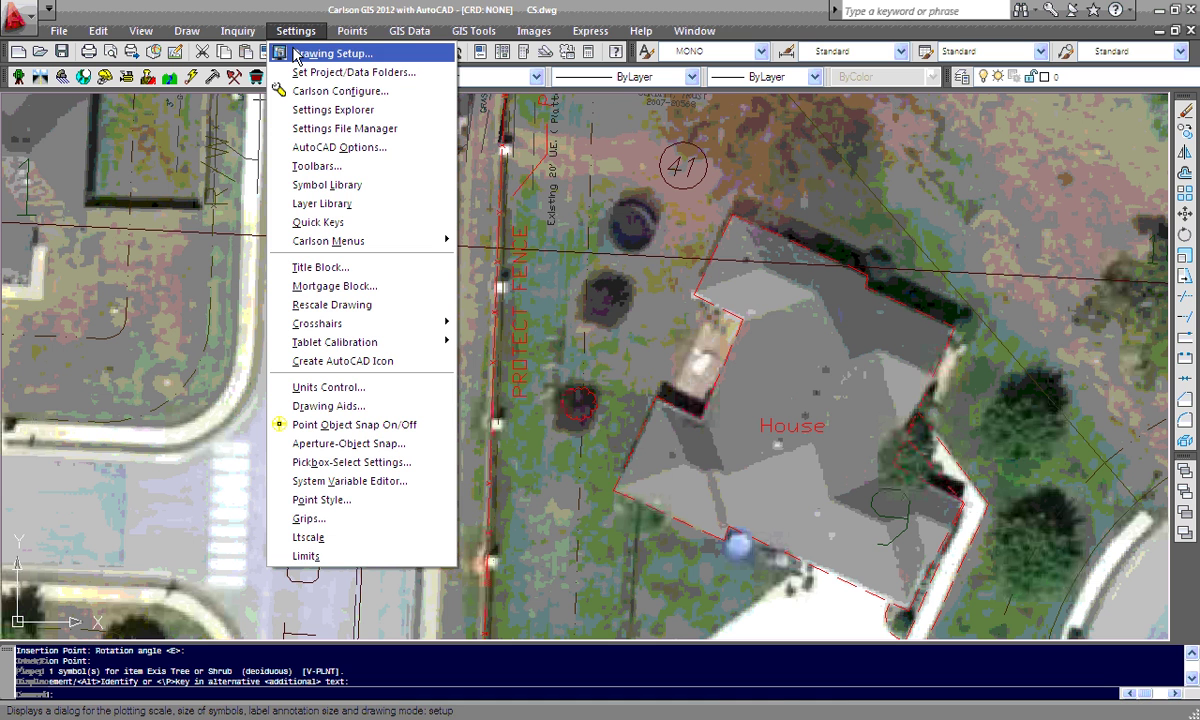
{"action": "left_click", "coordinate": [297, 55]}
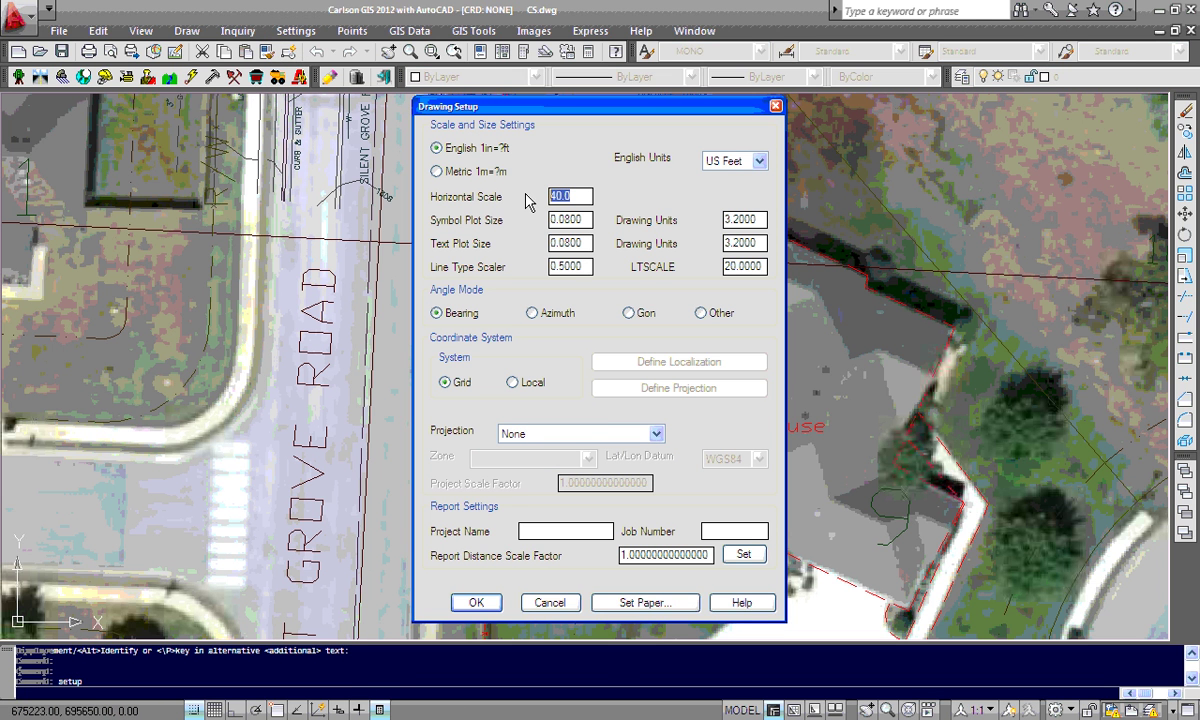
{"action": "type", "text": "20"}
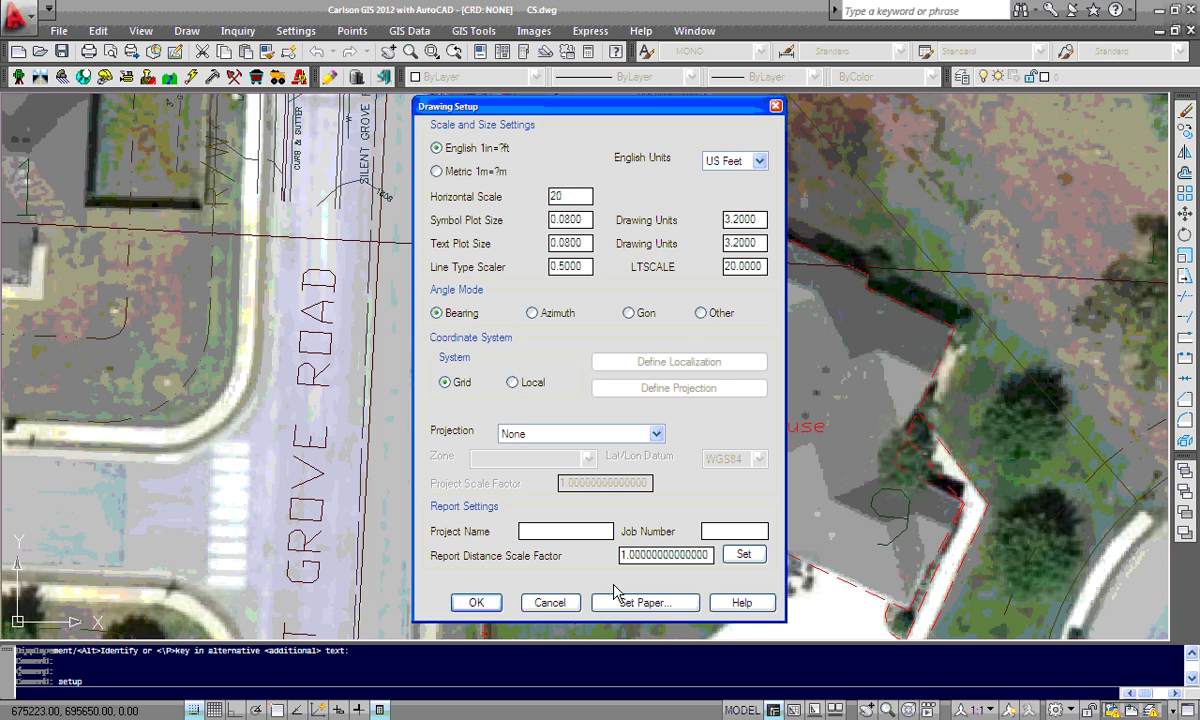
{"action": "left_click", "coordinate": [472, 601]}
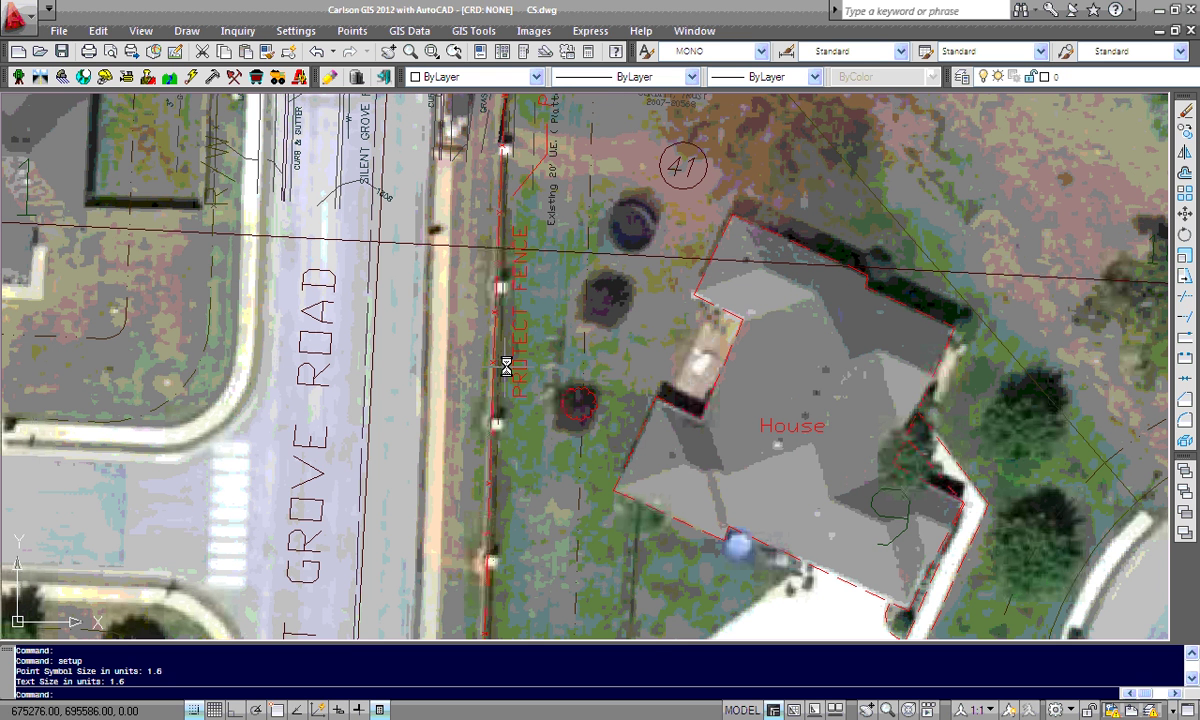
{"action": "left_click", "coordinate": [331, 79]}
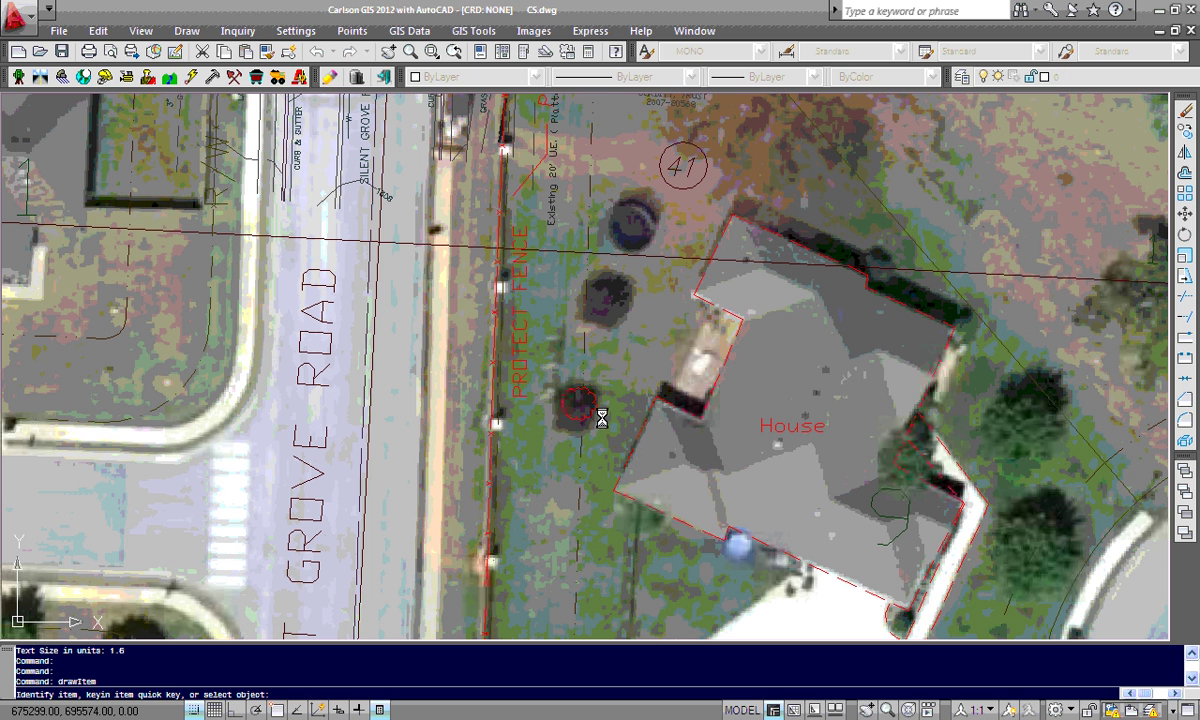
{"action": "left_click", "coordinate": [580, 405]}
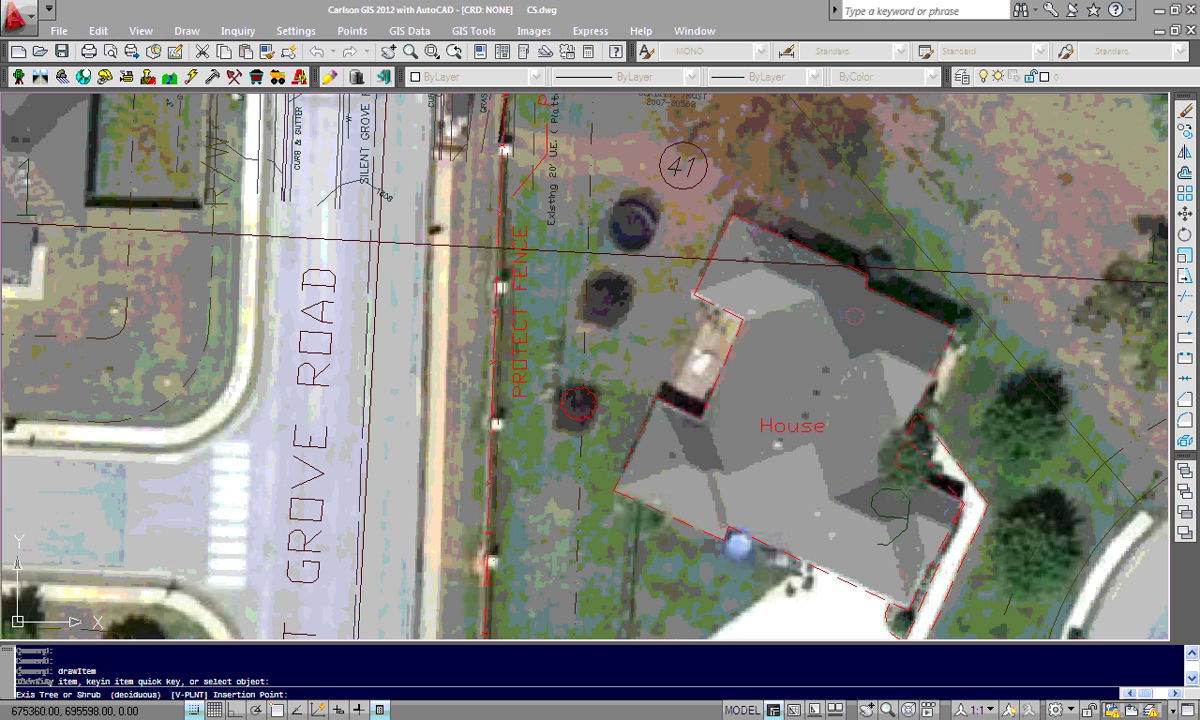
{"action": "key", "text": "Escape"}
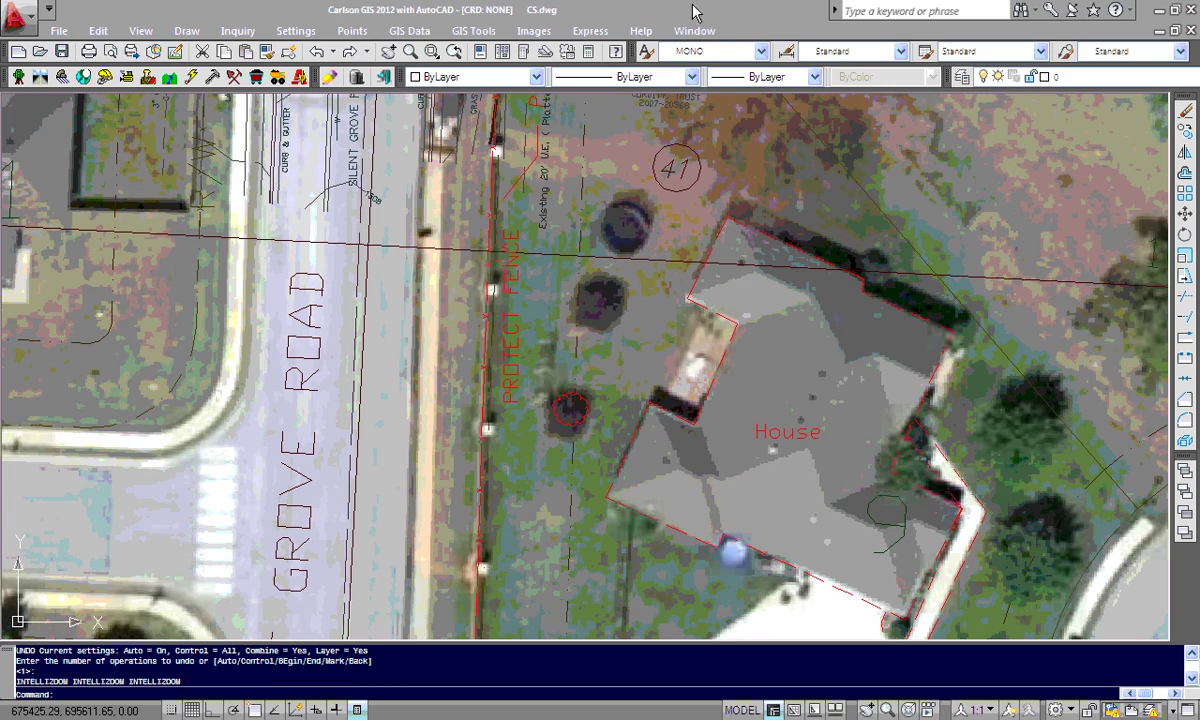
Start a Prop Utilities (L80 Left) line just east of the fence's south end, with its start symbol at rotation N
{"action": "scroll", "coordinate": [500, 477], "scroll_direction": "down", "scroll_amount": 2}
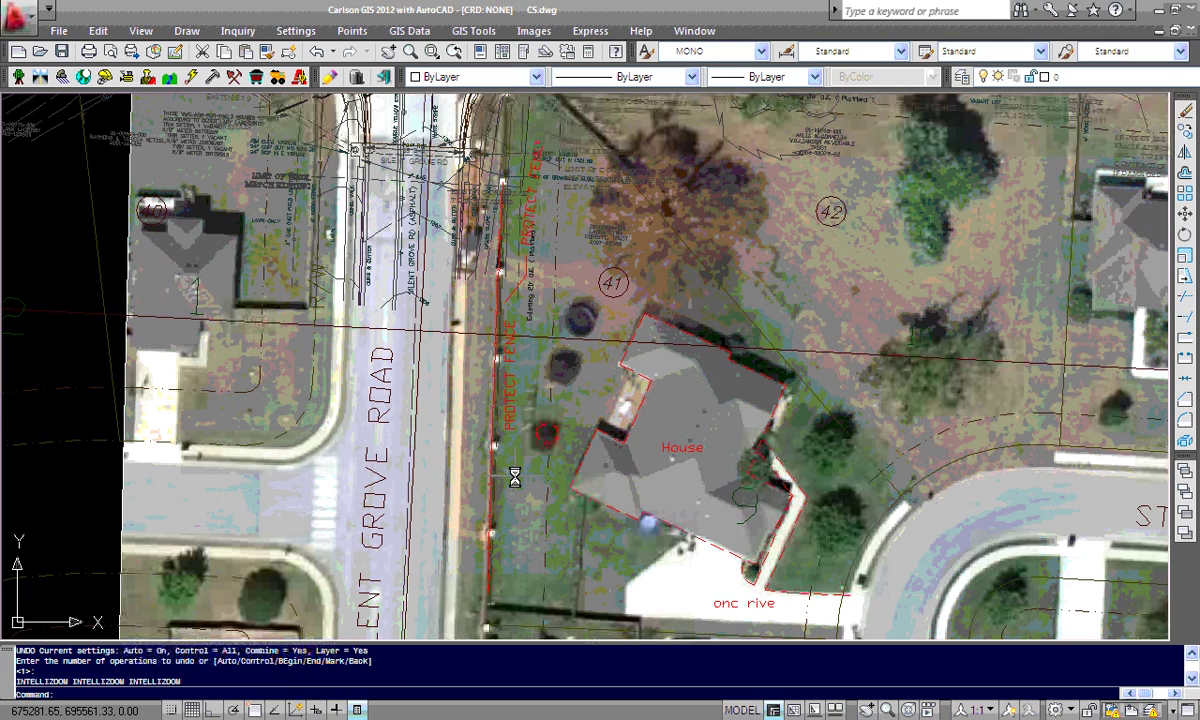
{"action": "scroll", "coordinate": [516, 482], "scroll_direction": "down", "scroll_amount": 1}
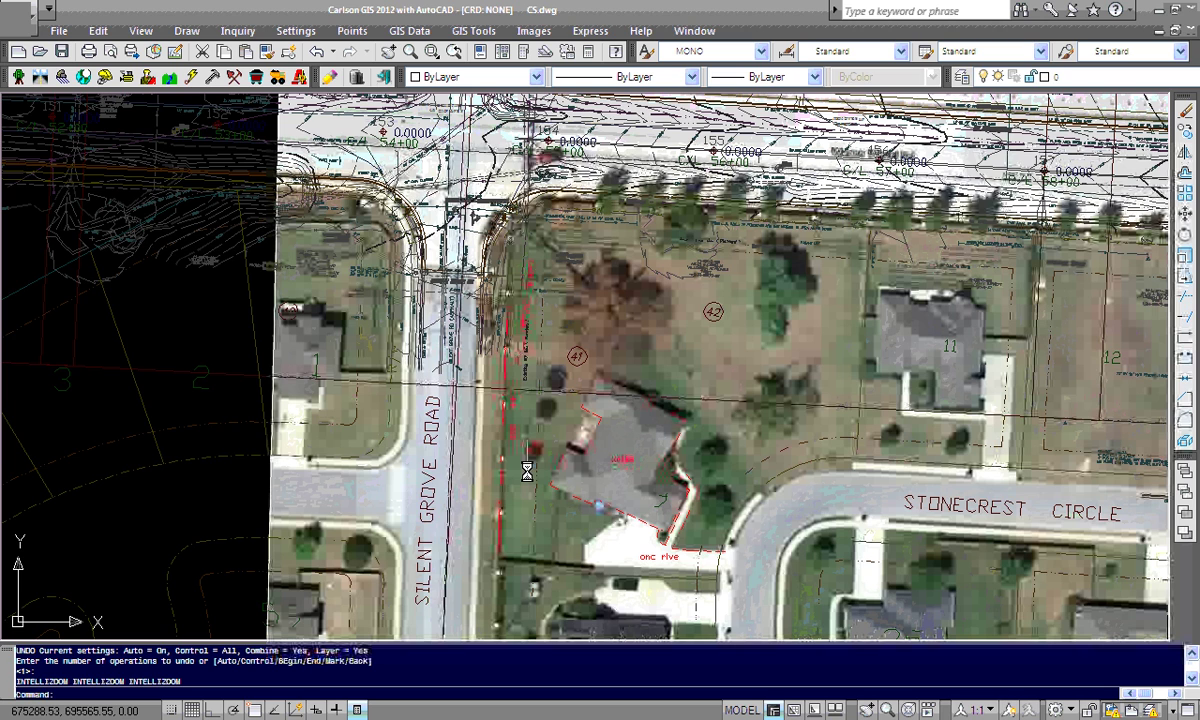
{"action": "scroll", "coordinate": [527, 472], "scroll_direction": "up", "scroll_amount": 2}
{"action": "left_click_drag", "start_coordinate": [536, 375], "coordinate": [540, 484]}
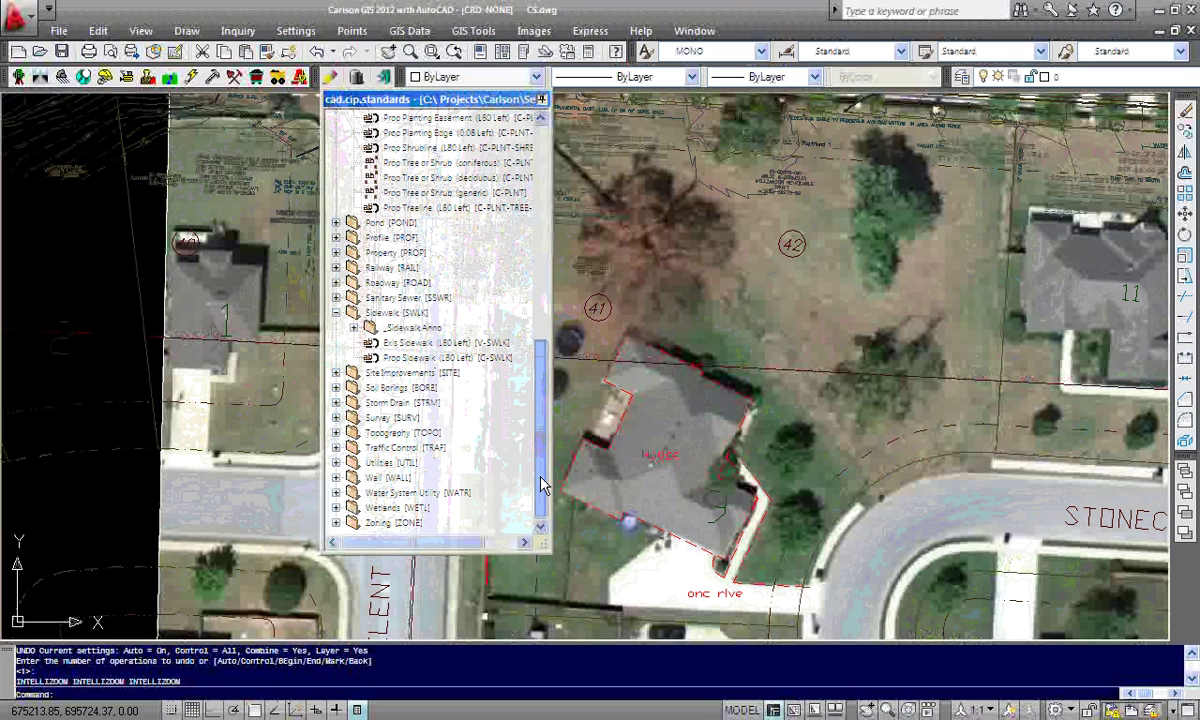
{"action": "left_click", "coordinate": [336, 463]}
{"action": "double_click", "coordinate": [398, 495]}
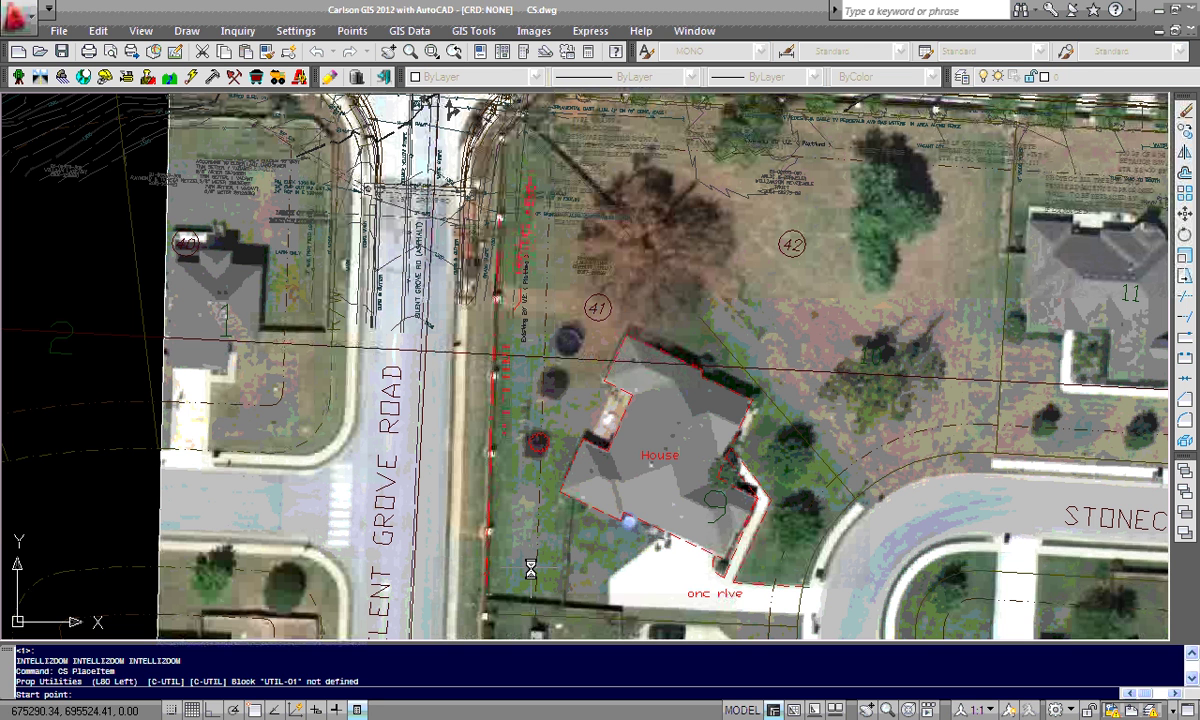
{"action": "left_click", "coordinate": [530, 566]}
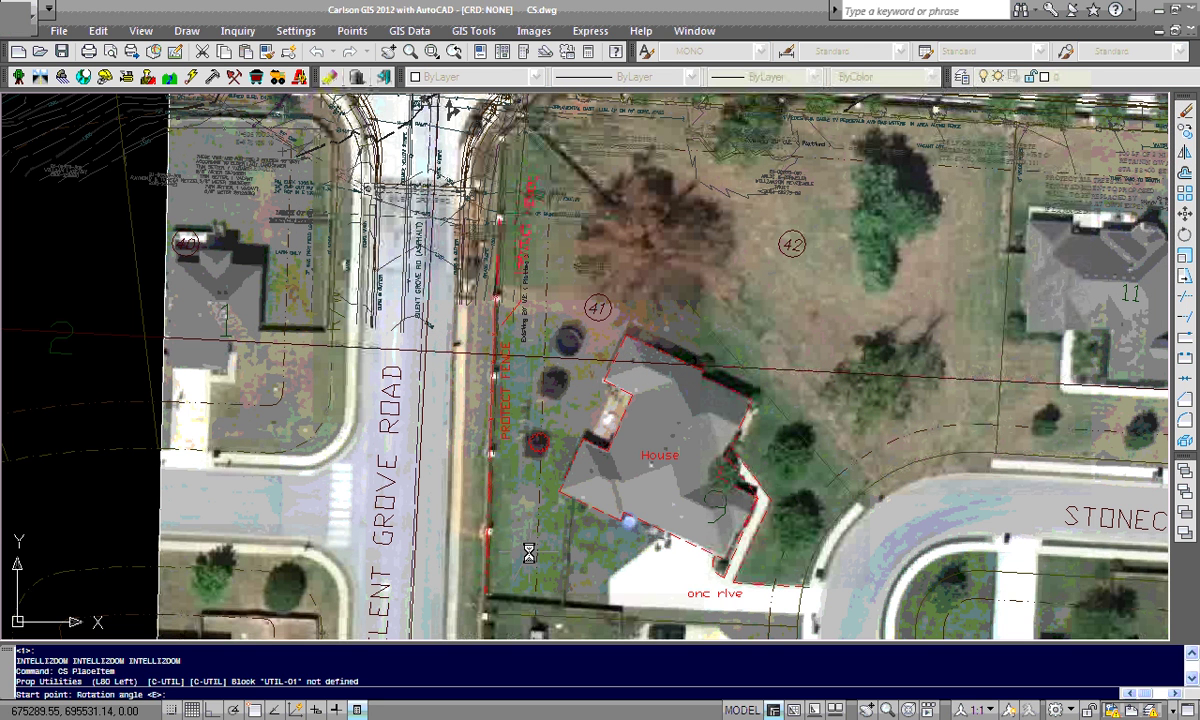
{"action": "key", "text": "Return"}
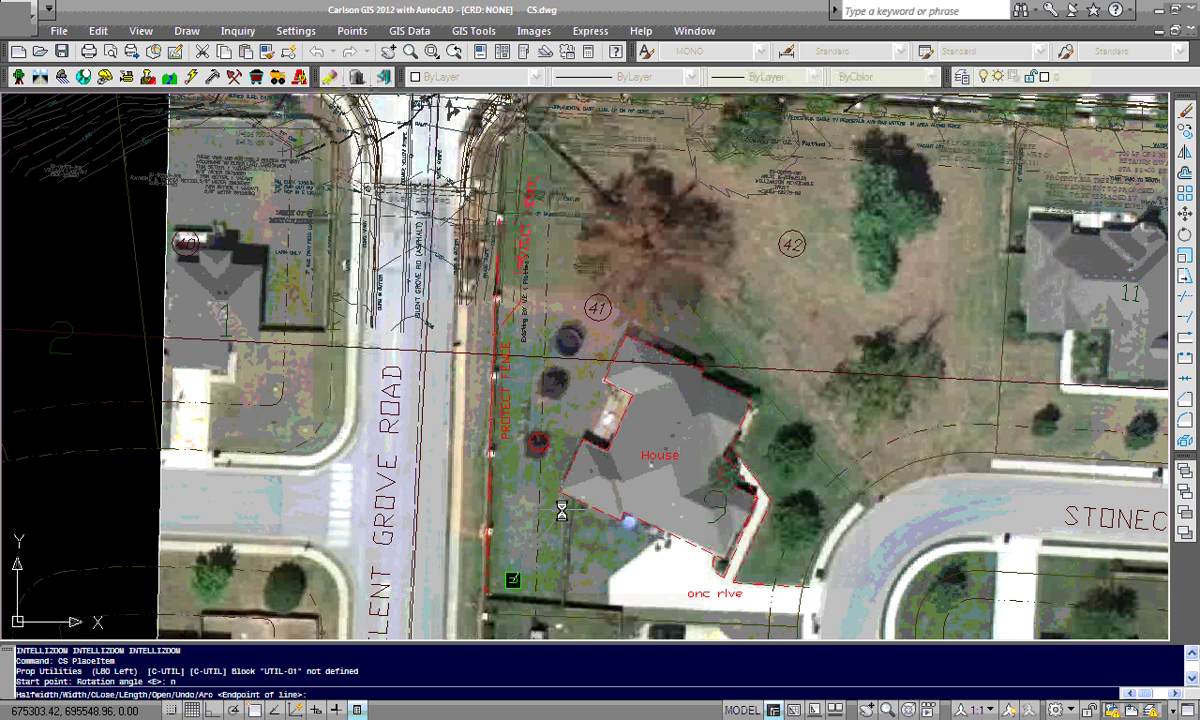
Run the utility line northward between the fence and the trees to beyond the fence's north end, finishing with an end symbol at rotation N
{"action": "left_click", "coordinate": [527, 396]}
{"action": "left_click", "coordinate": [530, 330]}
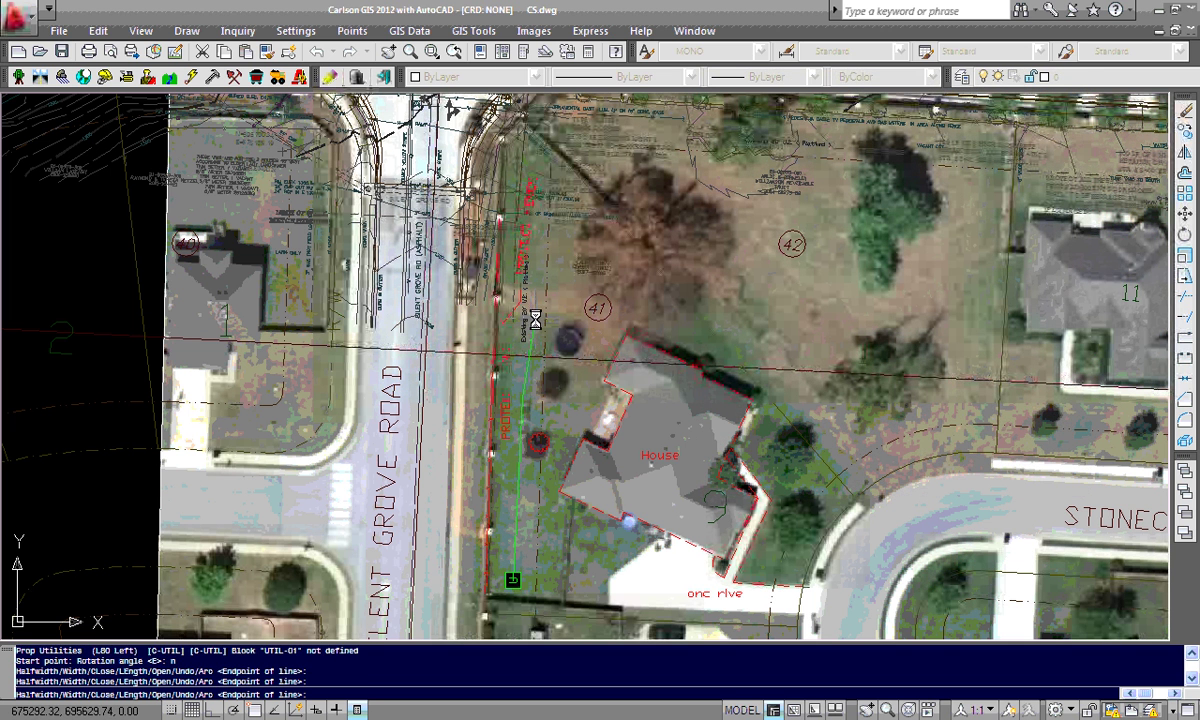
{"action": "left_click", "coordinate": [528, 180]}
{"action": "left_click", "coordinate": [540, 170]}
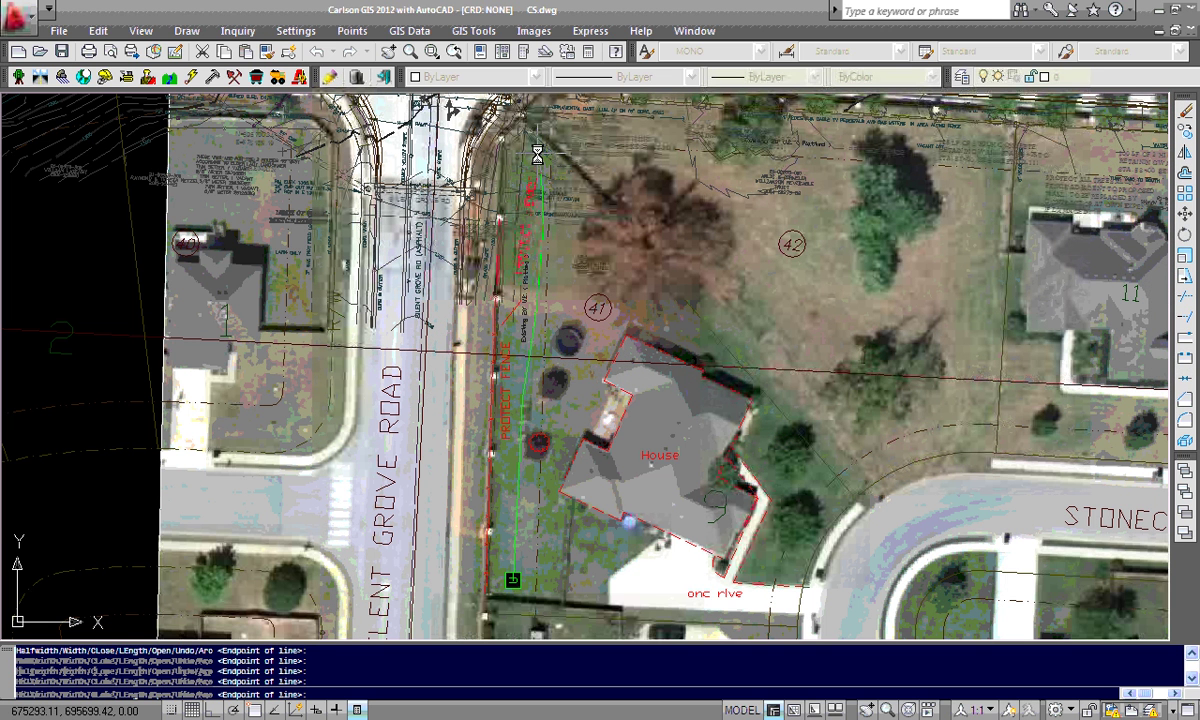
{"action": "key", "text": "Return"}
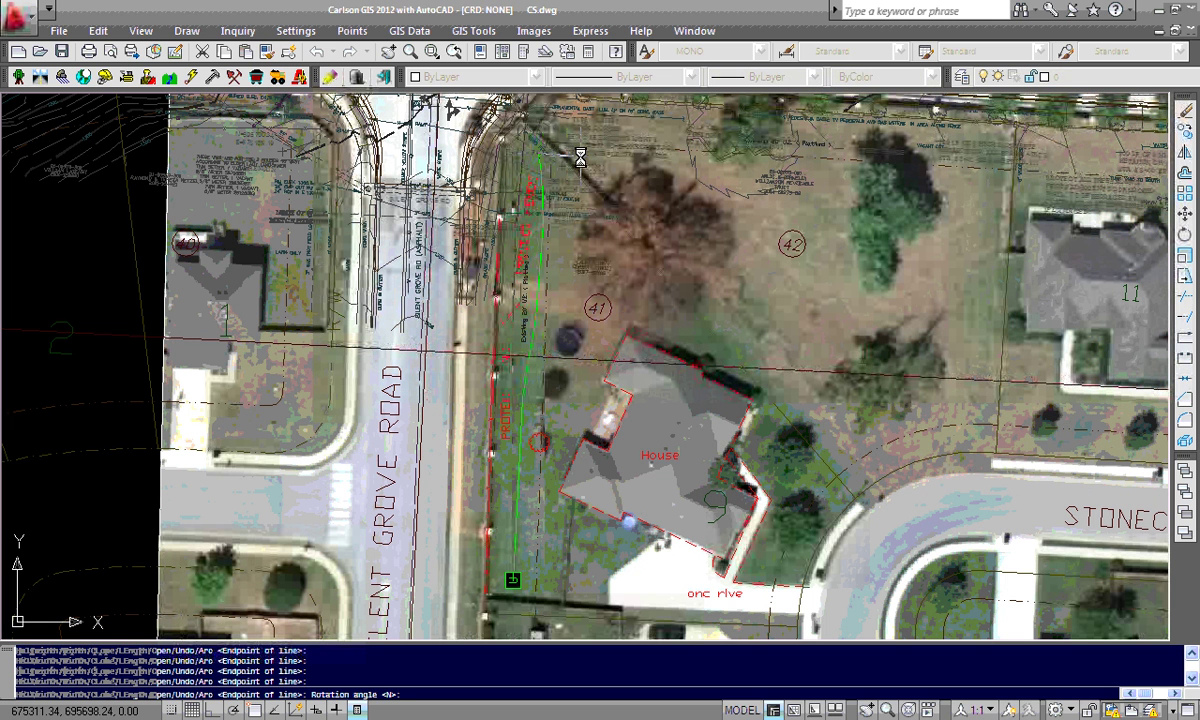
{"action": "type", "text": "n"}
{"action": "key", "text": "Return"}
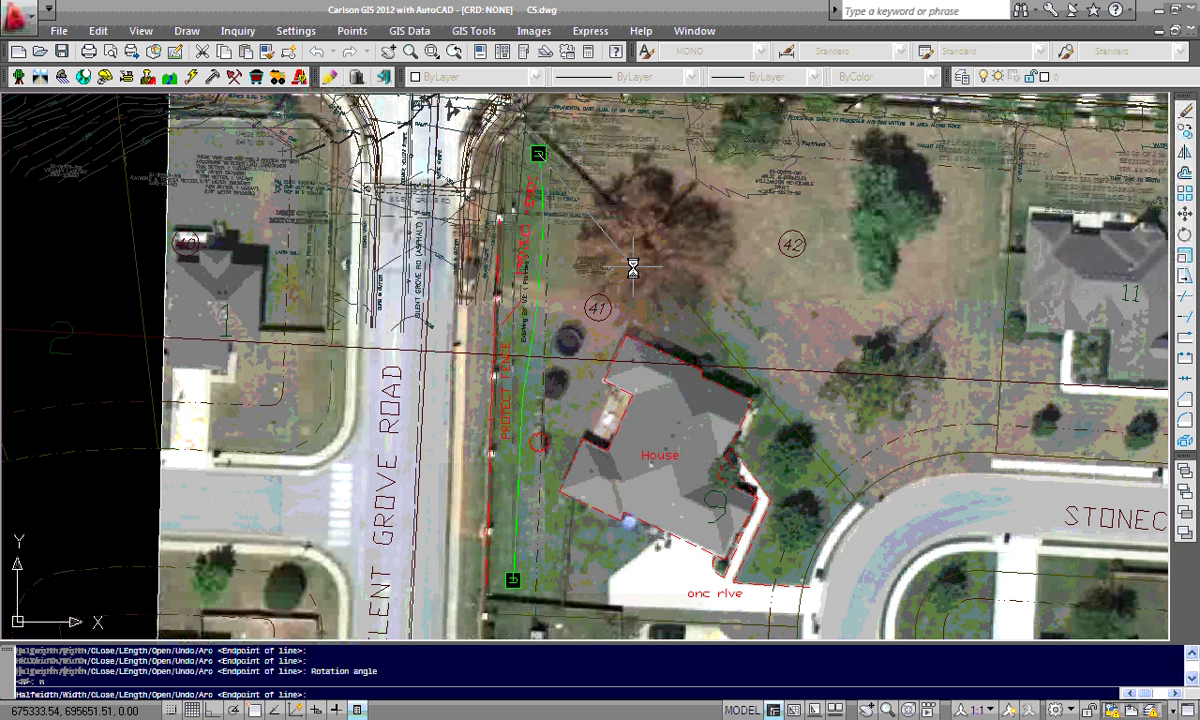
{"action": "key", "text": "Return"}
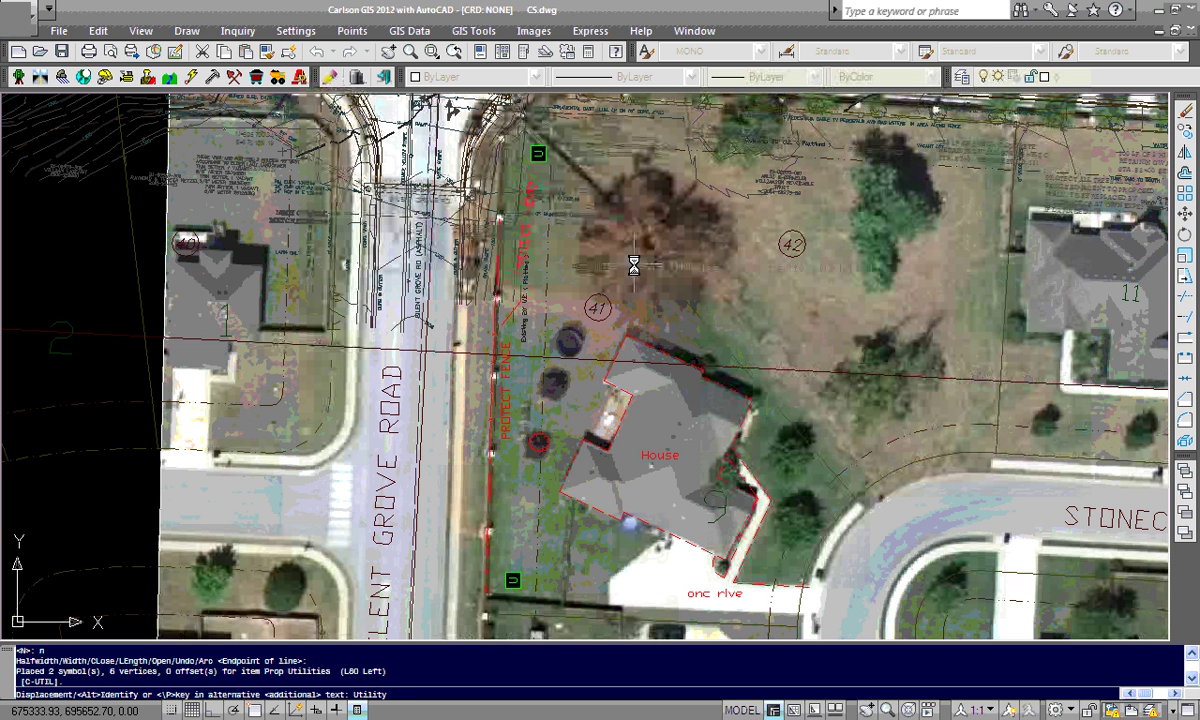
Label the proposed utility line "Utility" east of it at rotation E, with a leader pointing to the line north of the trees
{"action": "key", "text": "Return"}
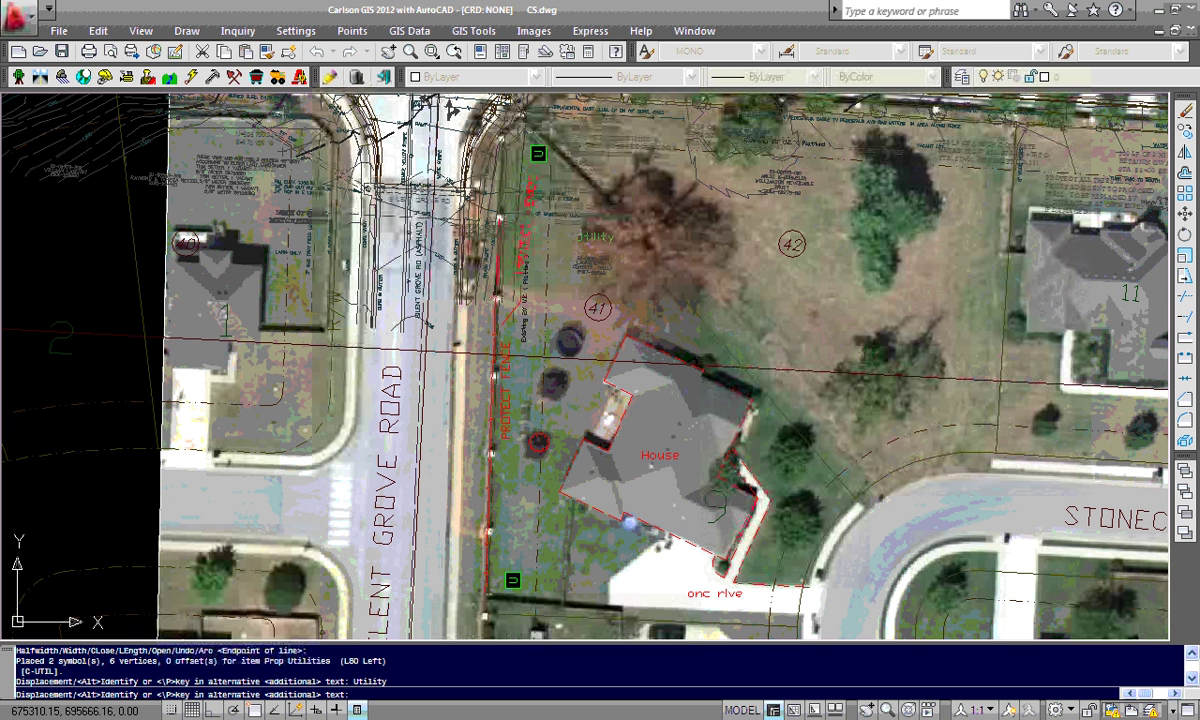
{"action": "left_click", "coordinate": [560, 230]}
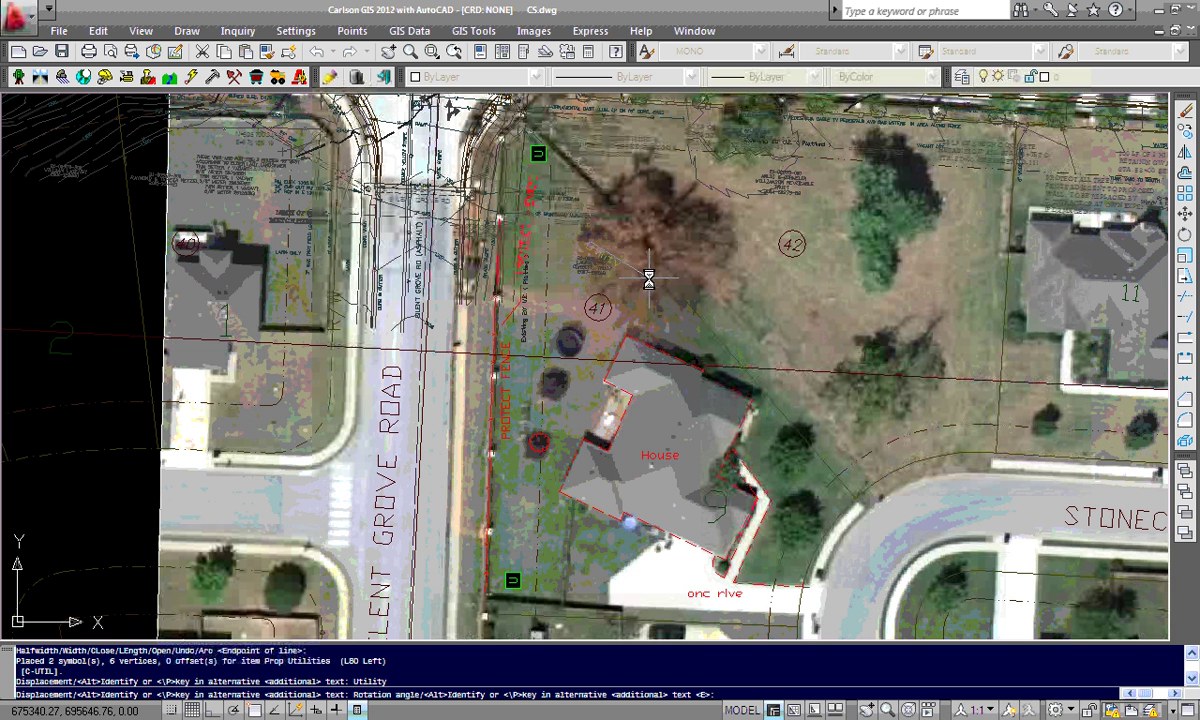
{"action": "key", "text": "Return"}
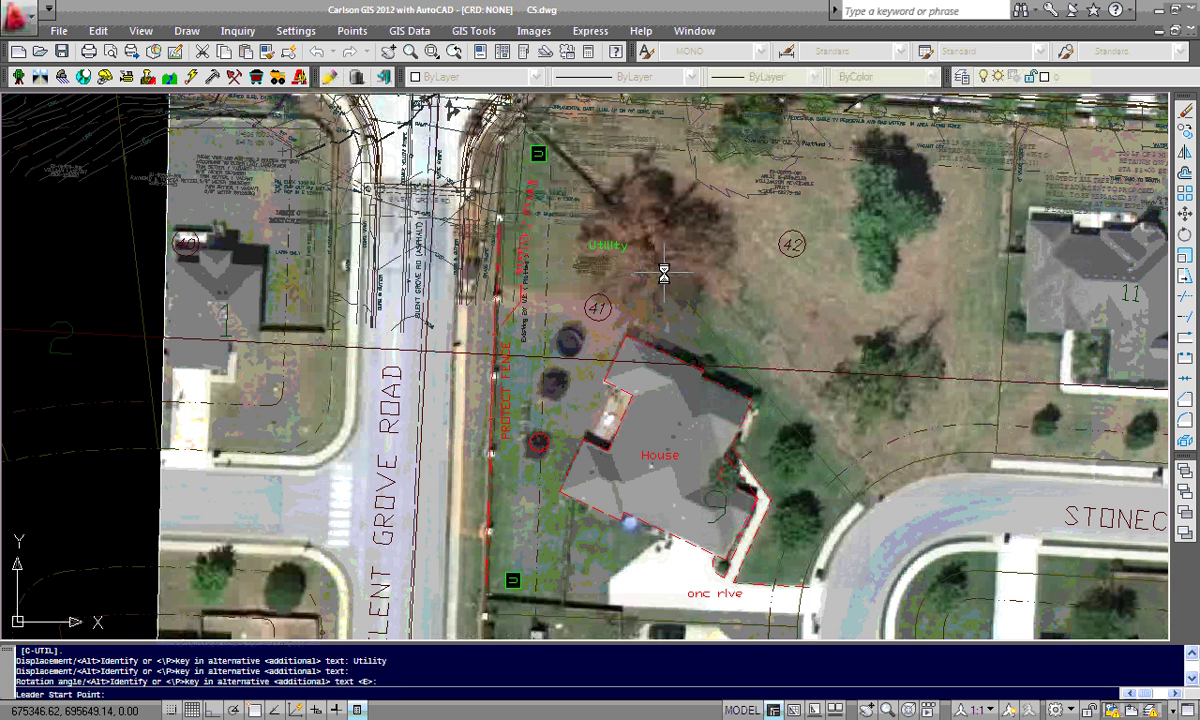
{"action": "left_click", "coordinate": [552, 325]}
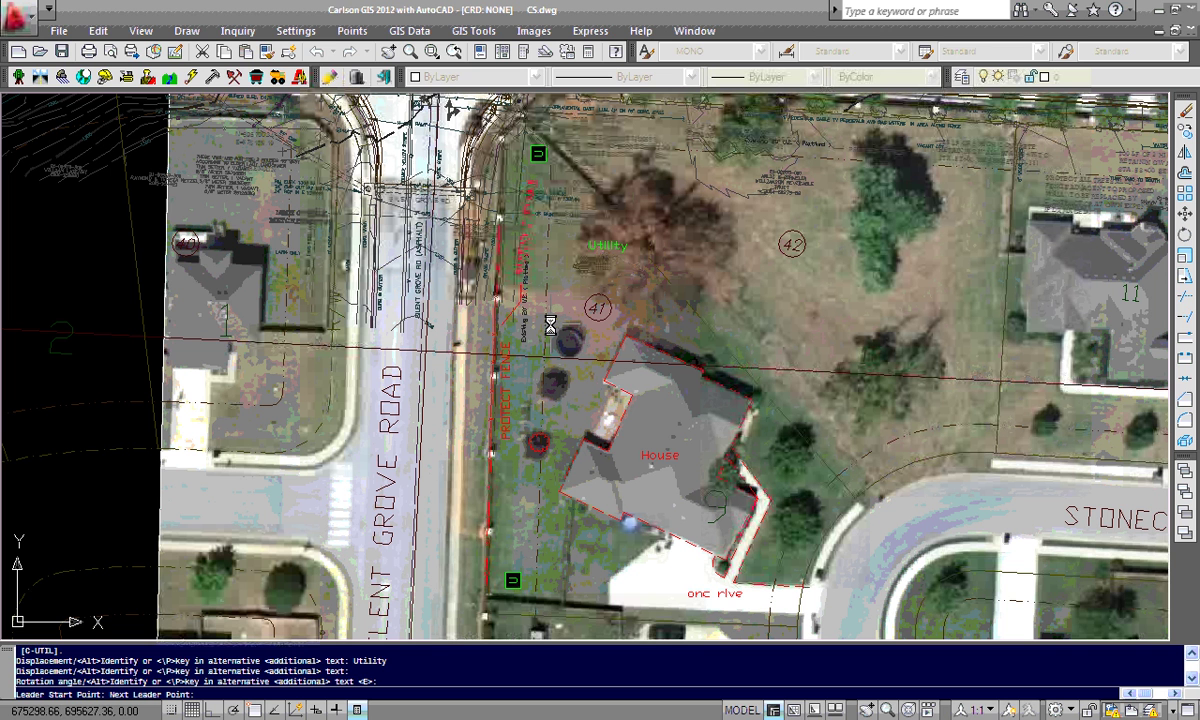
{"action": "left_click", "coordinate": [568, 247]}
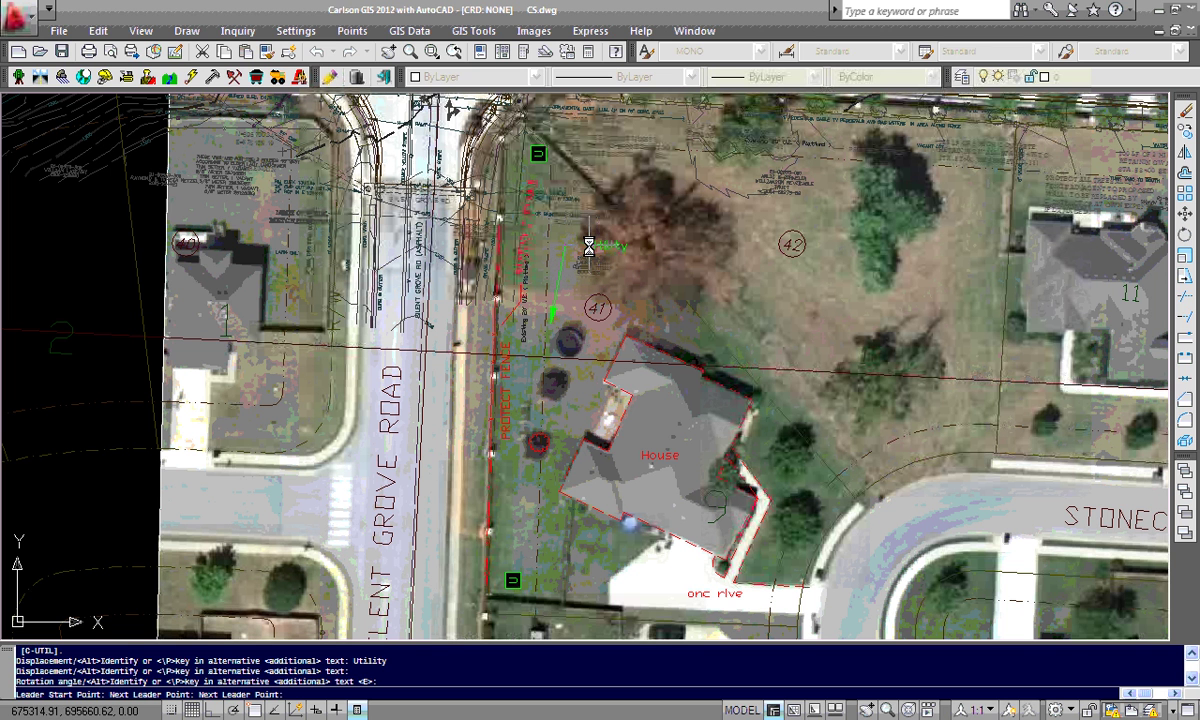
{"action": "key", "text": "Return"}
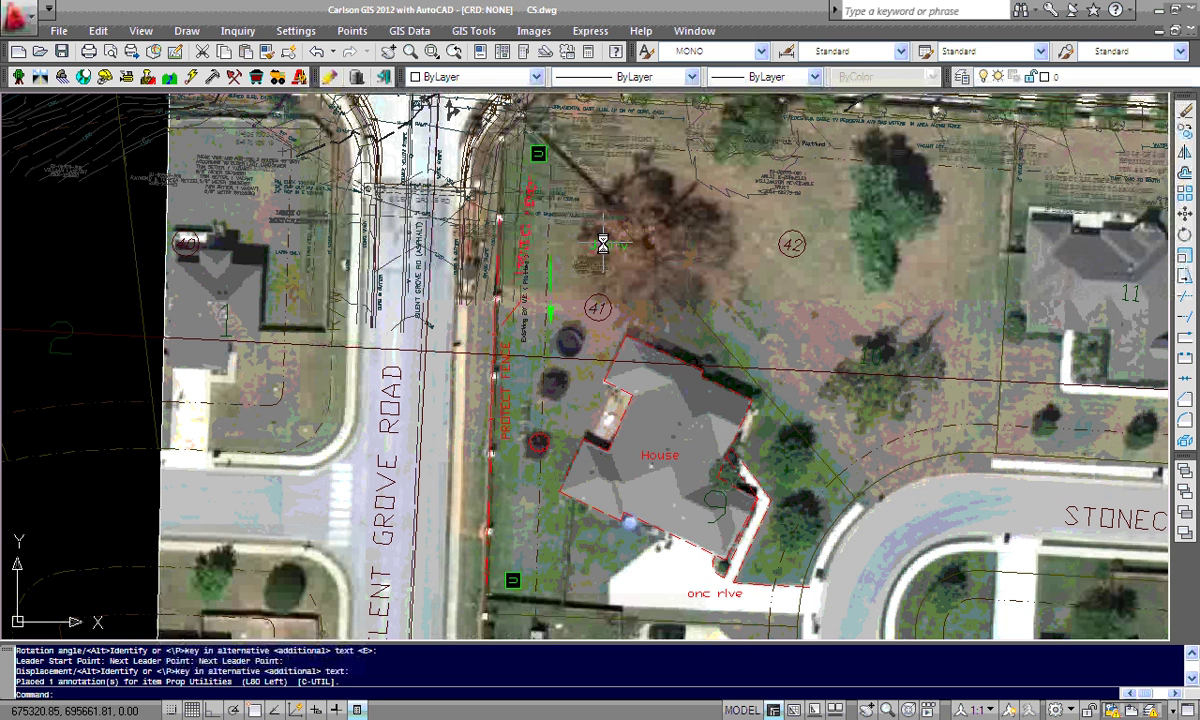
{"action": "key", "text": "Return"}
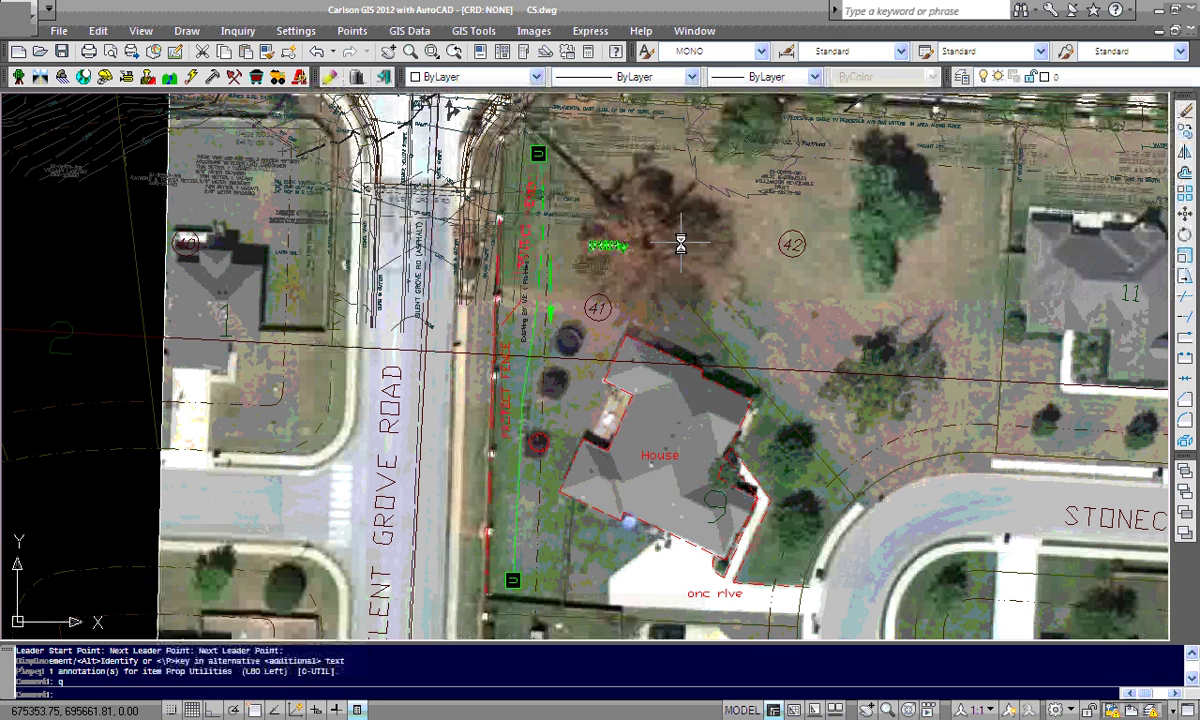
Move the Utility label northeast onto the large brown tree, with its leader following, and dismiss its properties
{"action": "left_click", "coordinate": [604, 246]}
{"action": "left_click", "coordinate": [590, 242]}
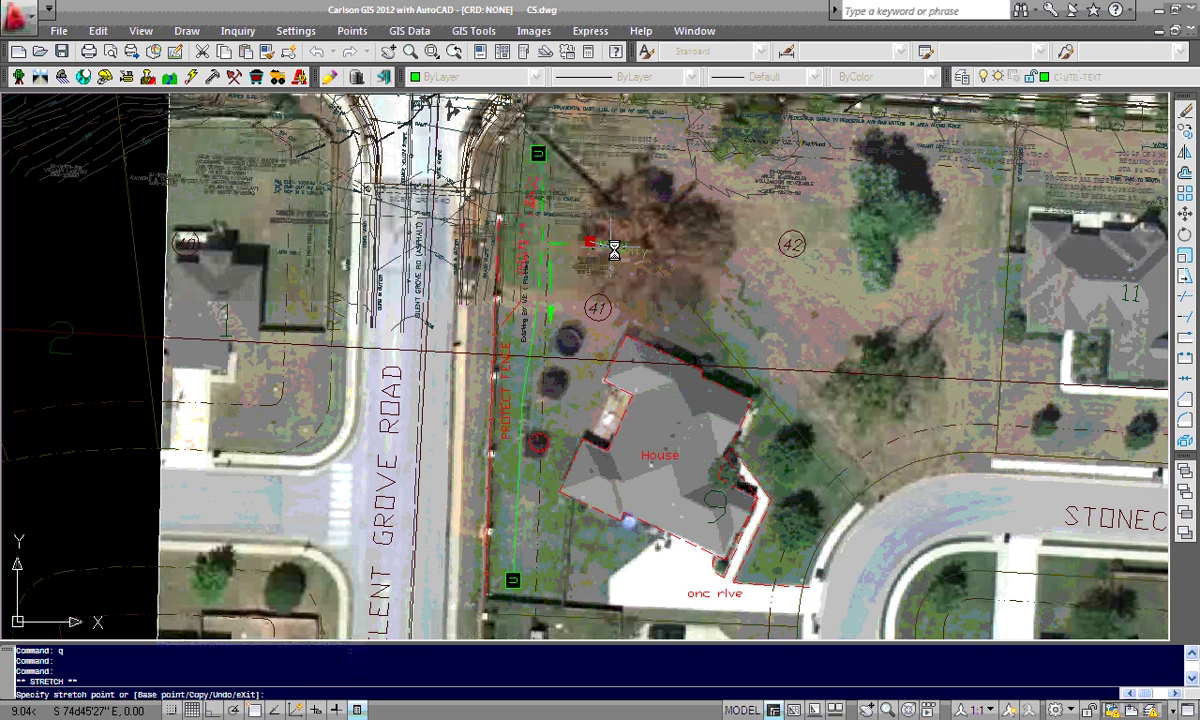
{"action": "left_click", "coordinate": [640, 212]}
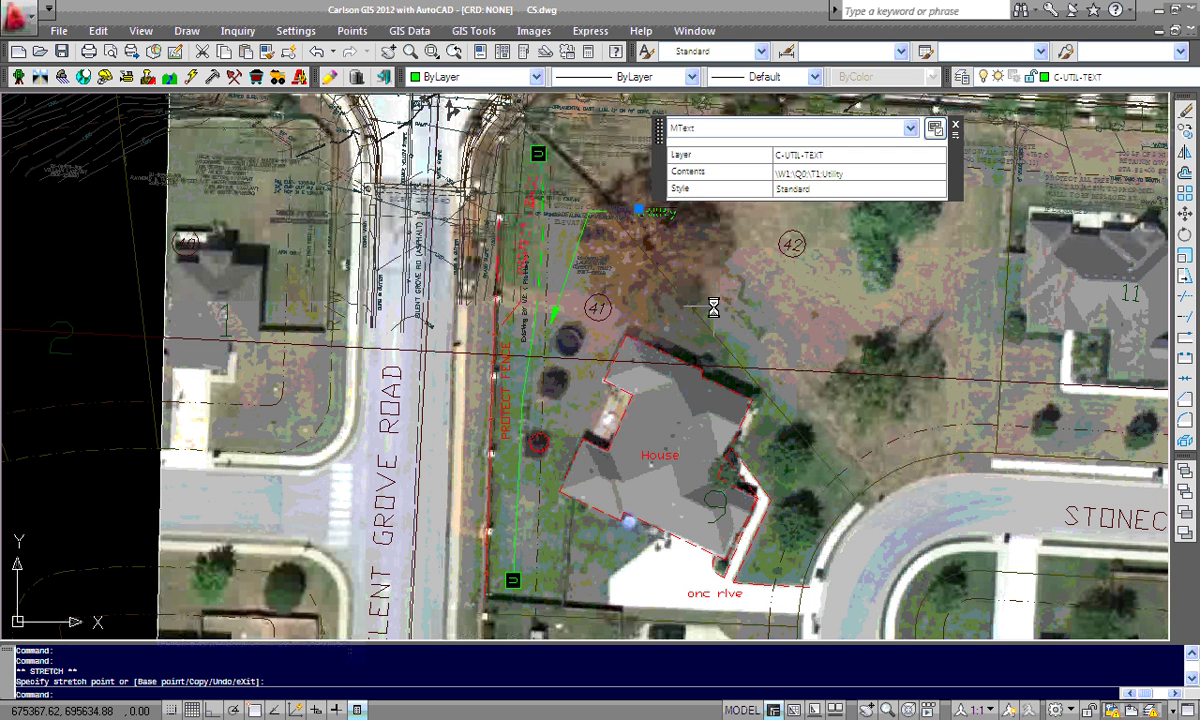
{"action": "left_click", "coordinate": [955, 128]}
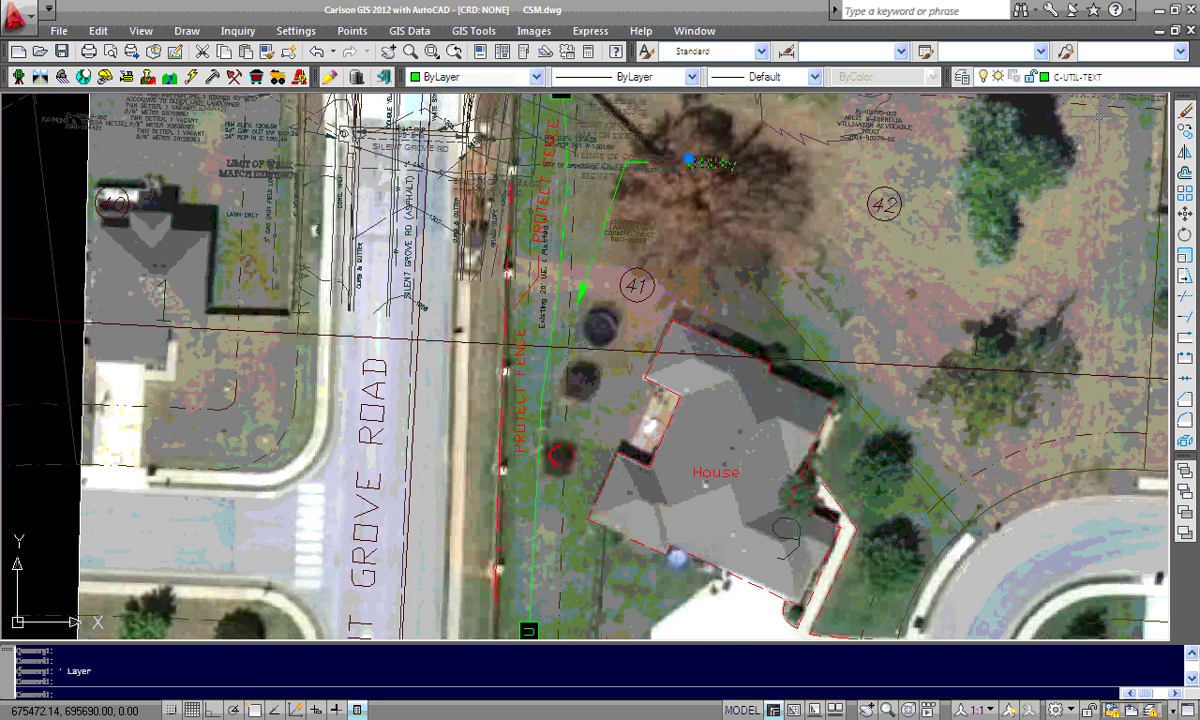
Examine the V-BLDG through V-SWLK-TEXT layers at the end of the layer list, and the linetypes loaded in the drawing
{"action": "key", "text": "ctrl+s"}
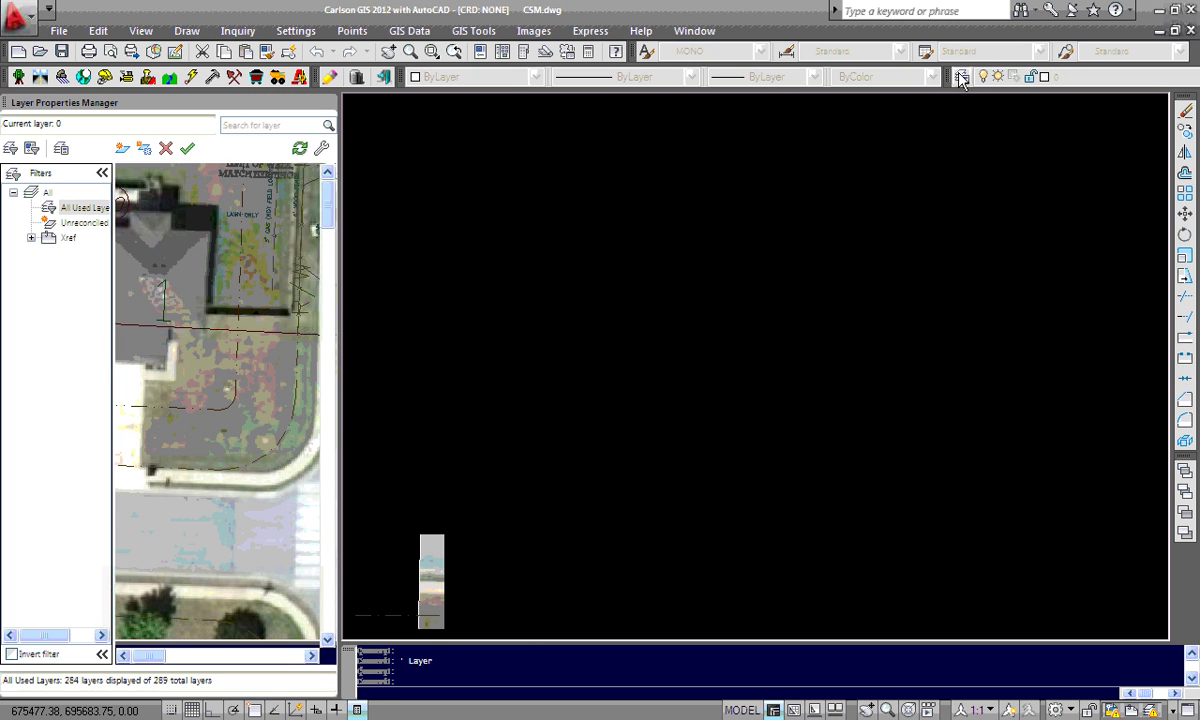
{"action": "left_click_drag", "start_coordinate": [328, 195], "coordinate": [328, 605]}
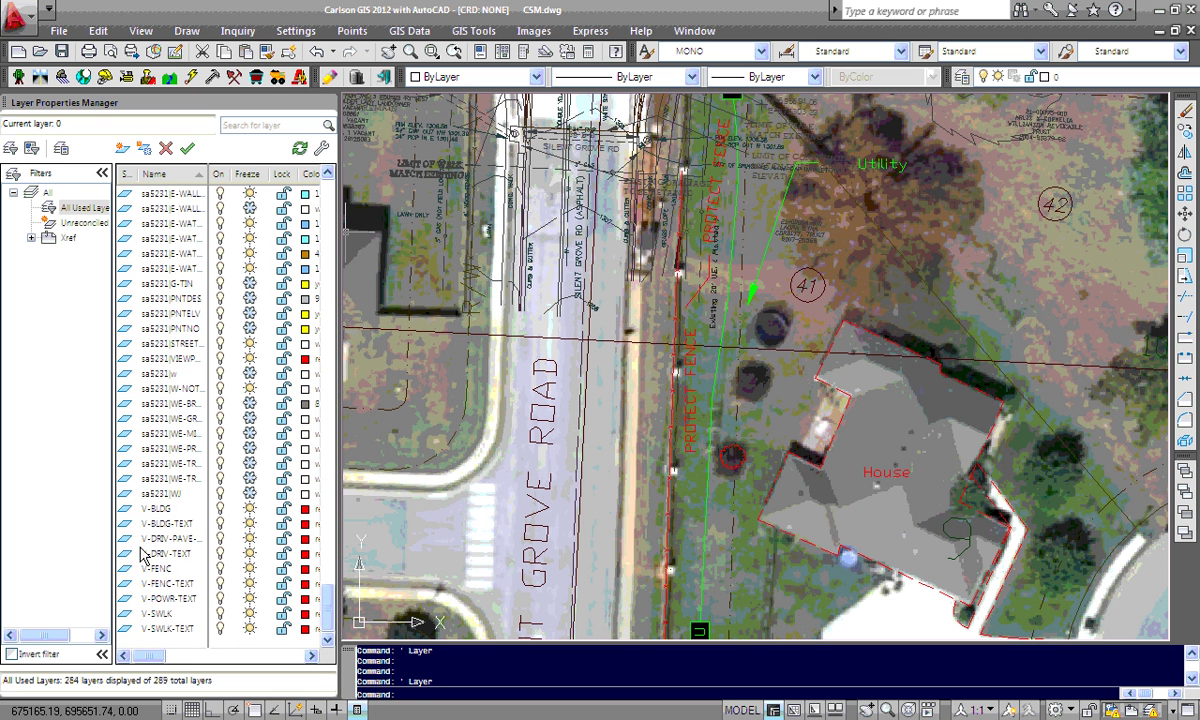
{"action": "left_click_drag", "start_coordinate": [152, 508], "coordinate": [120, 518]}
{"action": "left_click", "coordinate": [133, 628]}
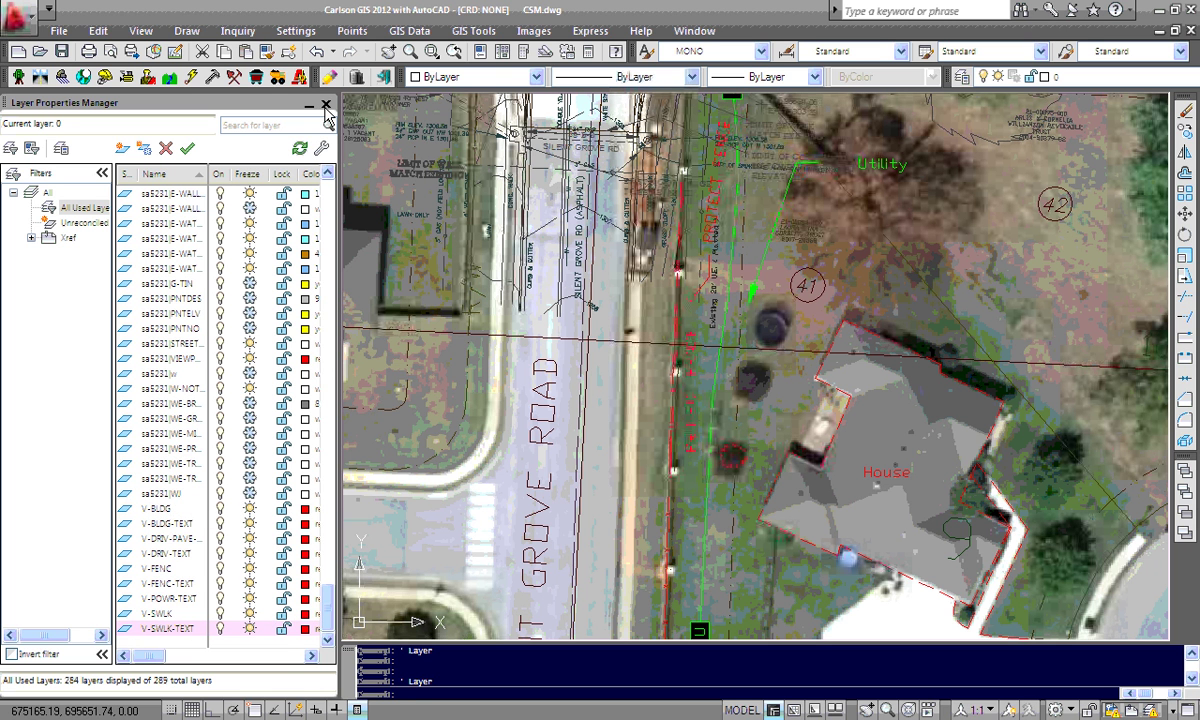
{"action": "left_click", "coordinate": [325, 105]}
{"action": "left_click", "coordinate": [691, 77]}
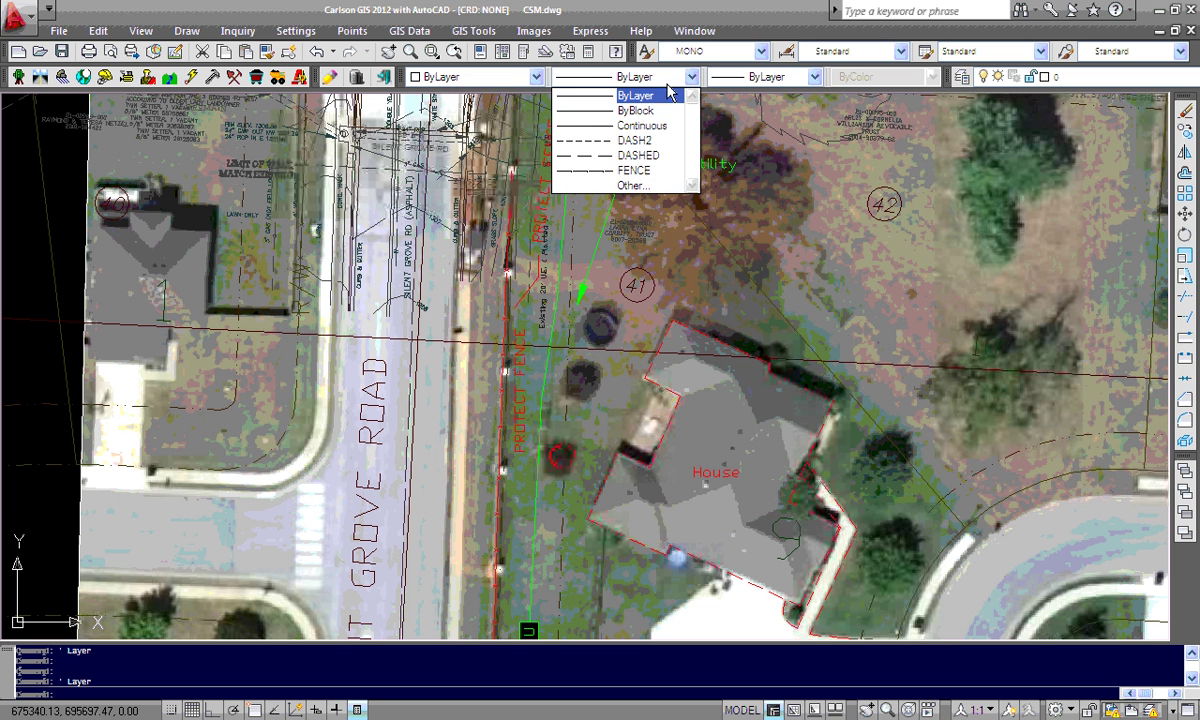
{"action": "left_click", "coordinate": [643, 12]}
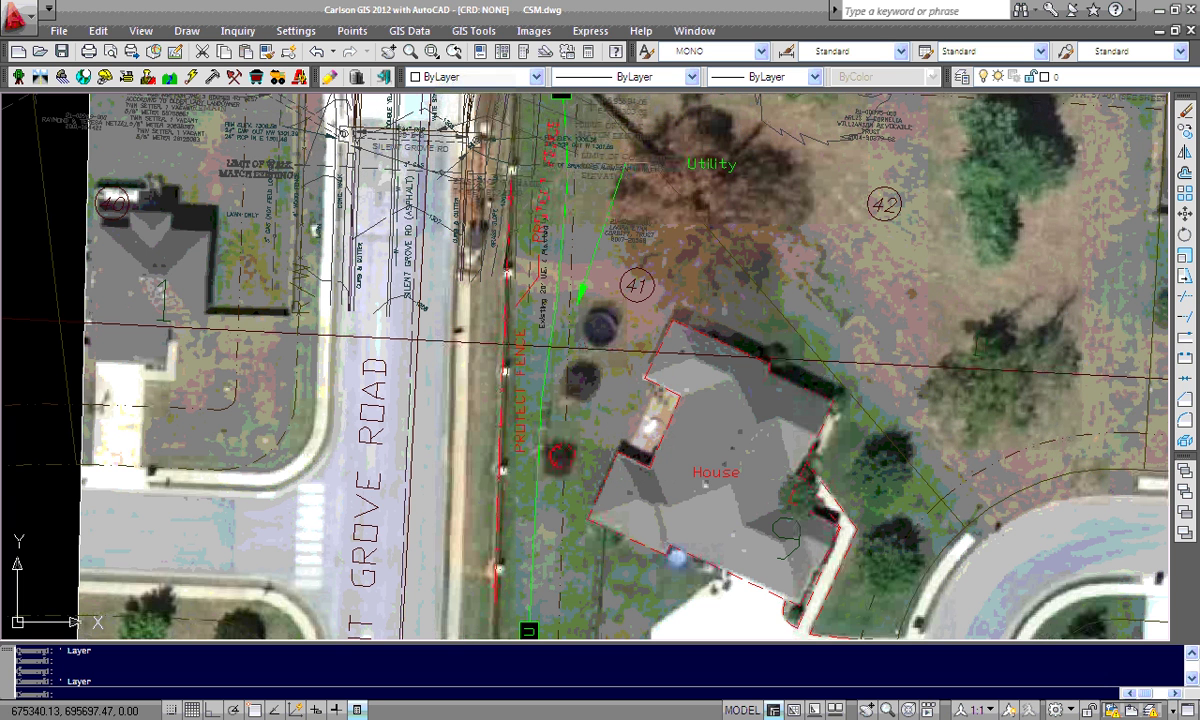